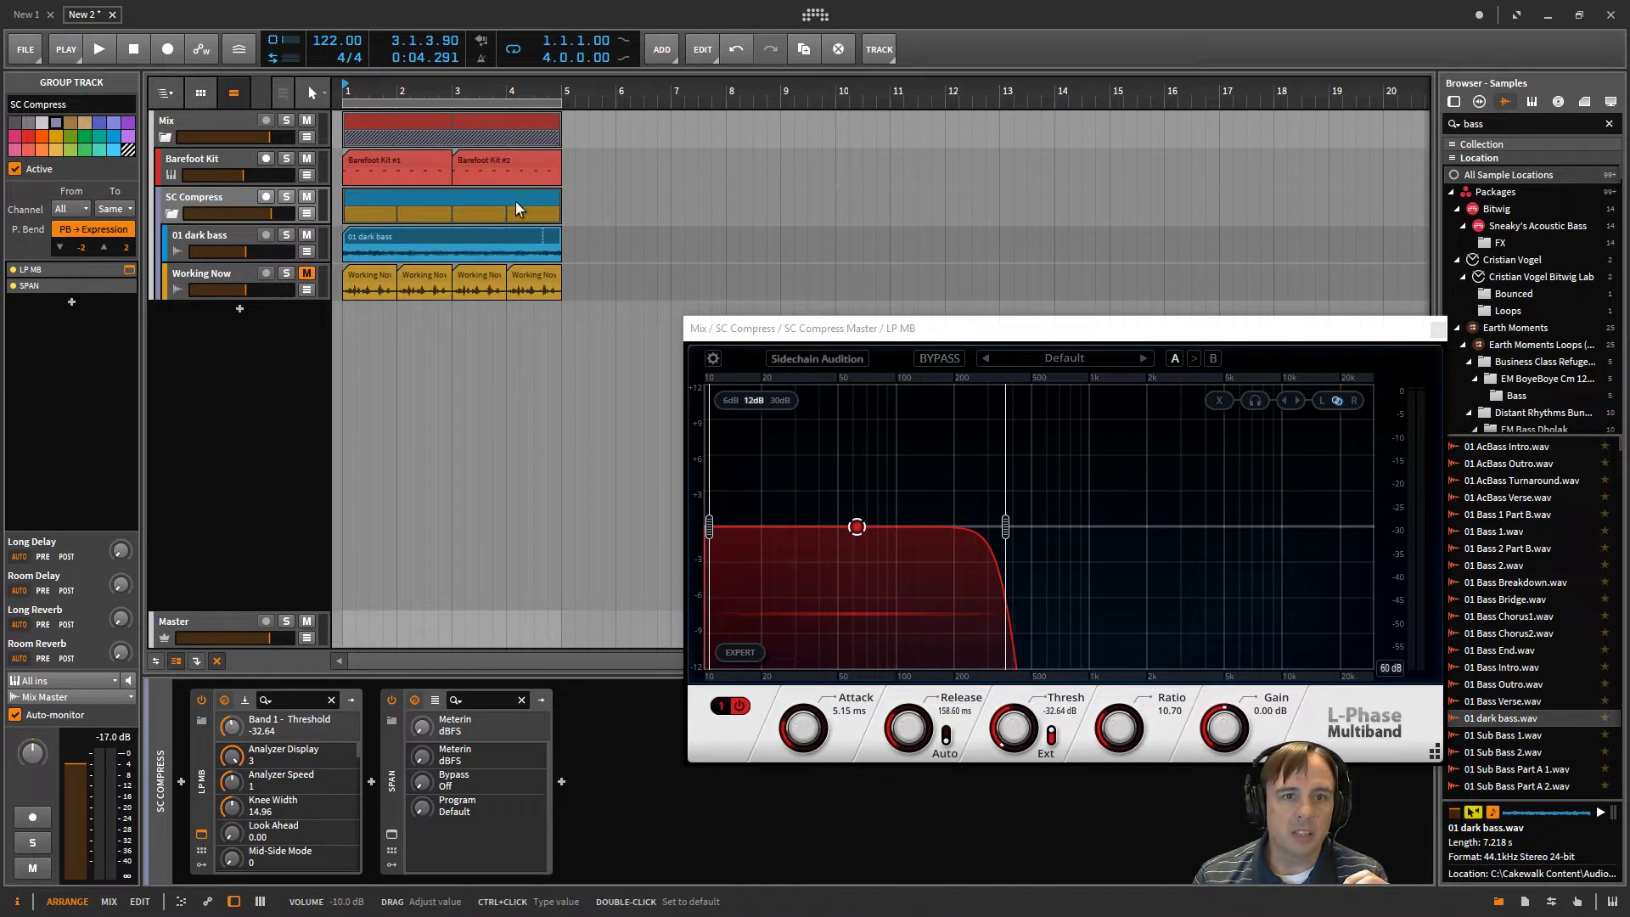
Step: Solo the Barefoot Kit track and play back a short passage to hear the drums on their own
{"action": "left_click", "coordinate": [221, 161]}
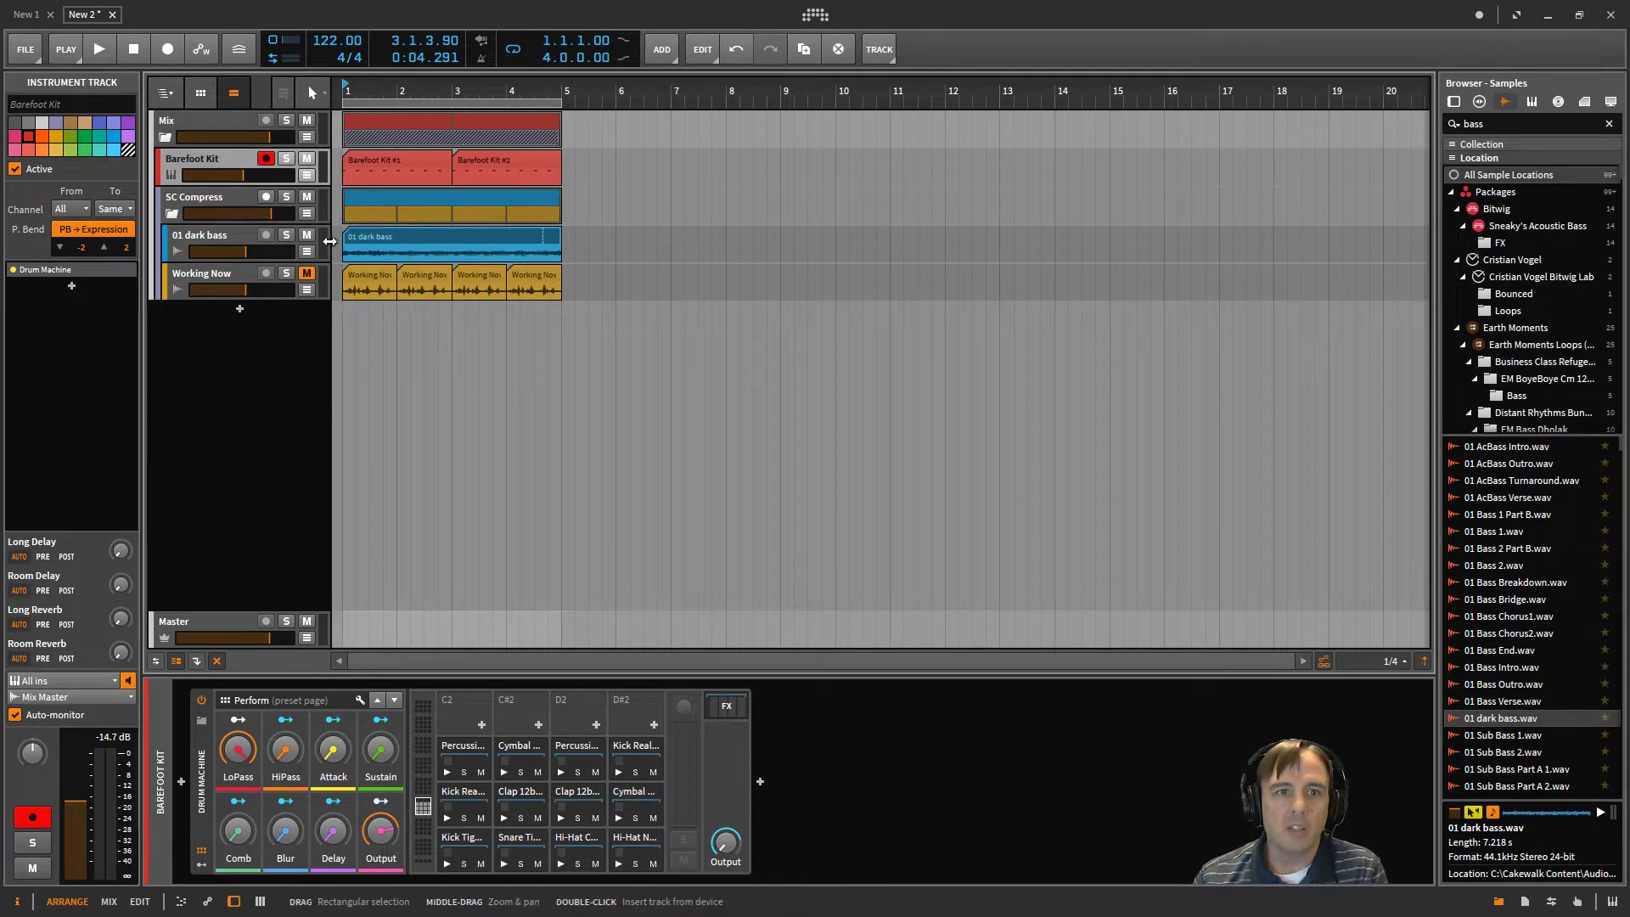
{"action": "left_click", "coordinate": [285, 159]}
{"action": "key", "text": "space"}
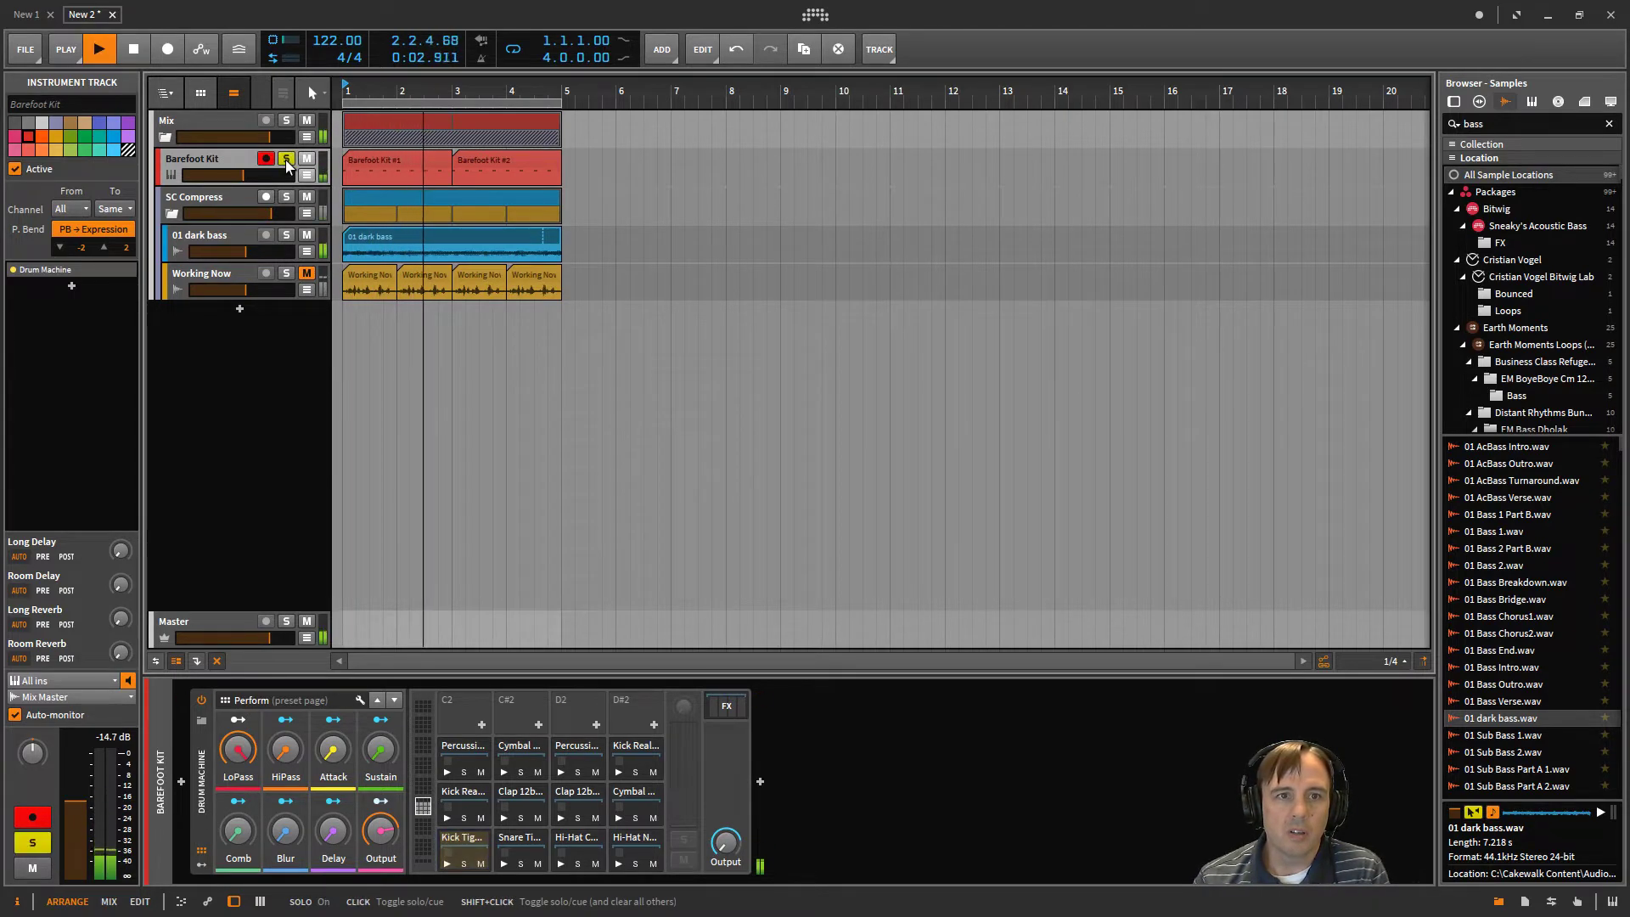
{"action": "key", "text": "space"}
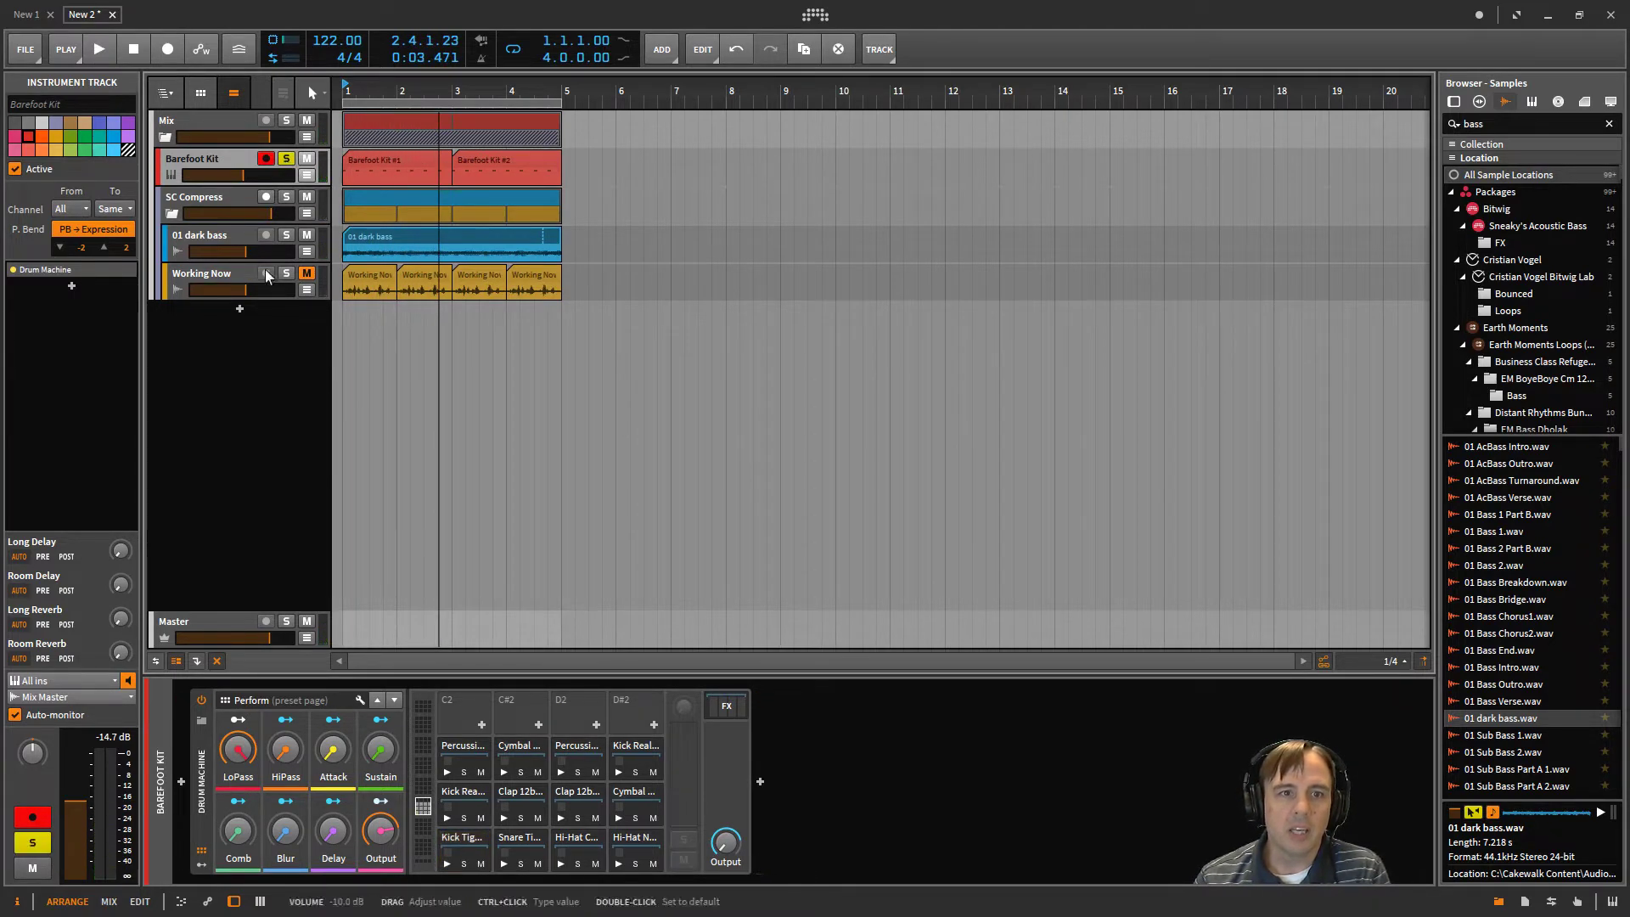
Step: Audition the 01 dark bass track in solo instead of the drums and clear its solo during playback
{"action": "left_click", "coordinate": [287, 237]}
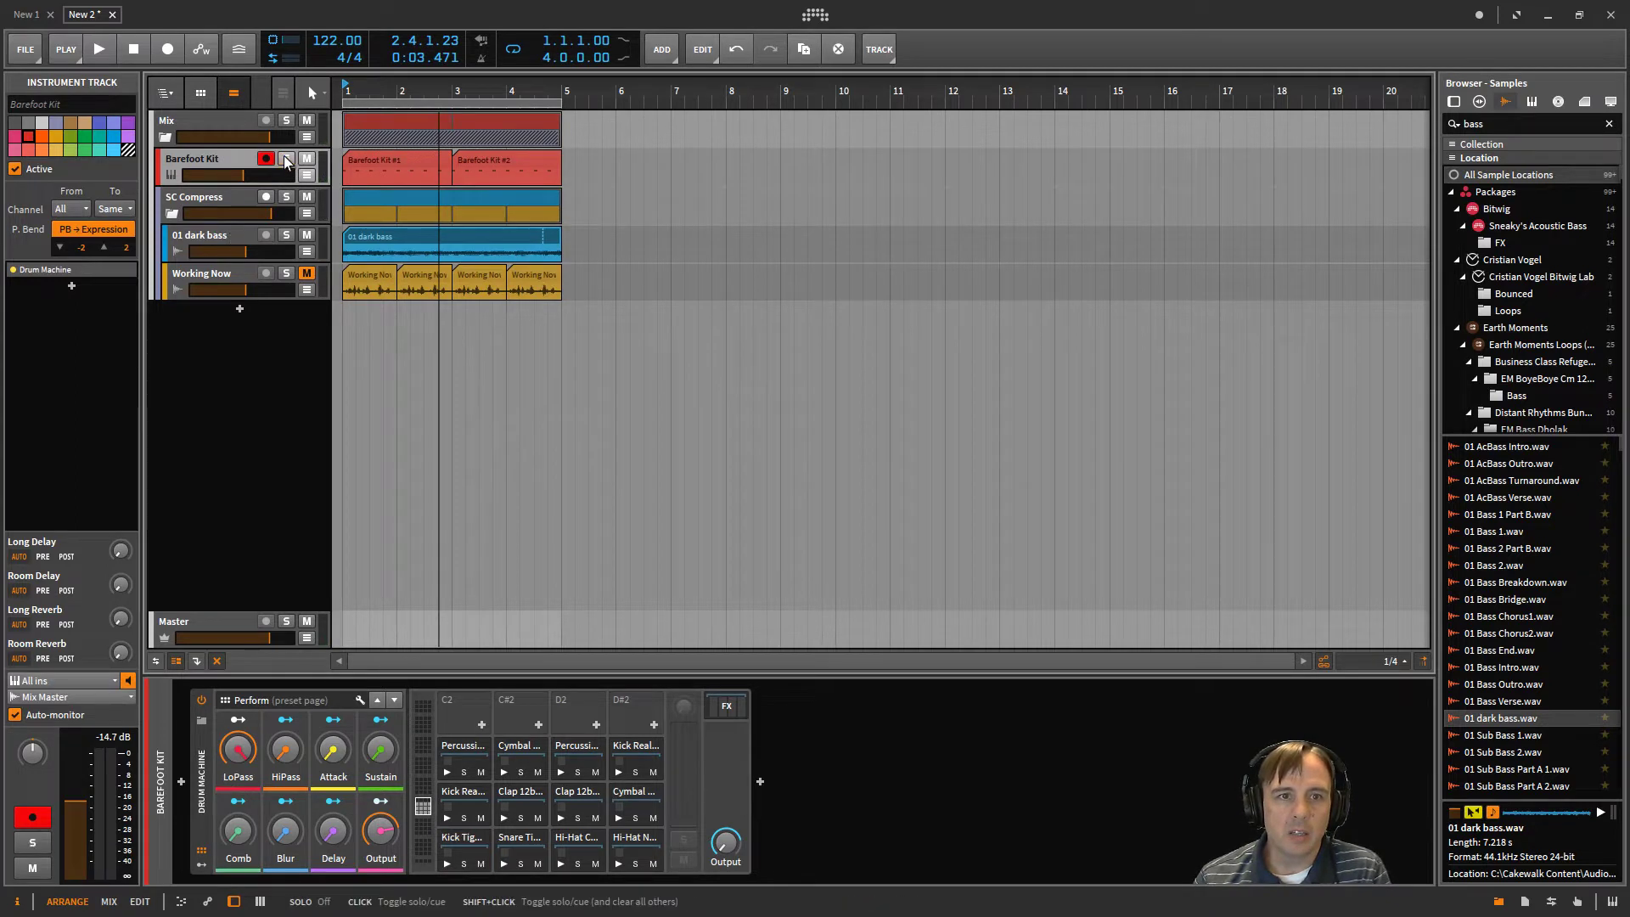
{"action": "left_click", "coordinate": [381, 244]}
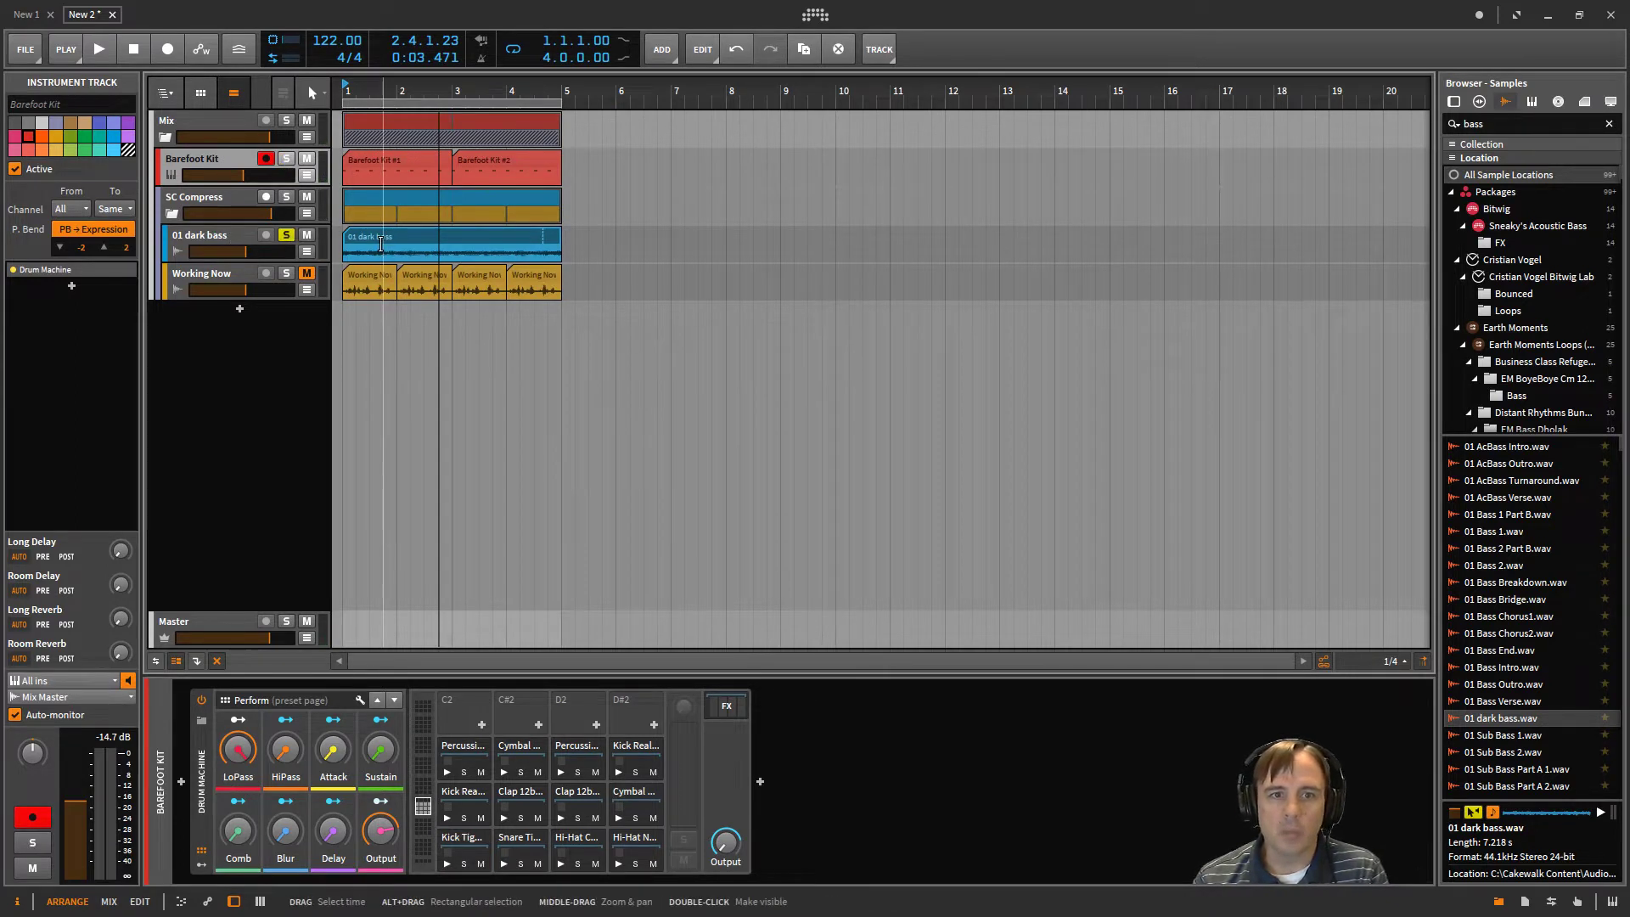
{"action": "key", "text": "space"}
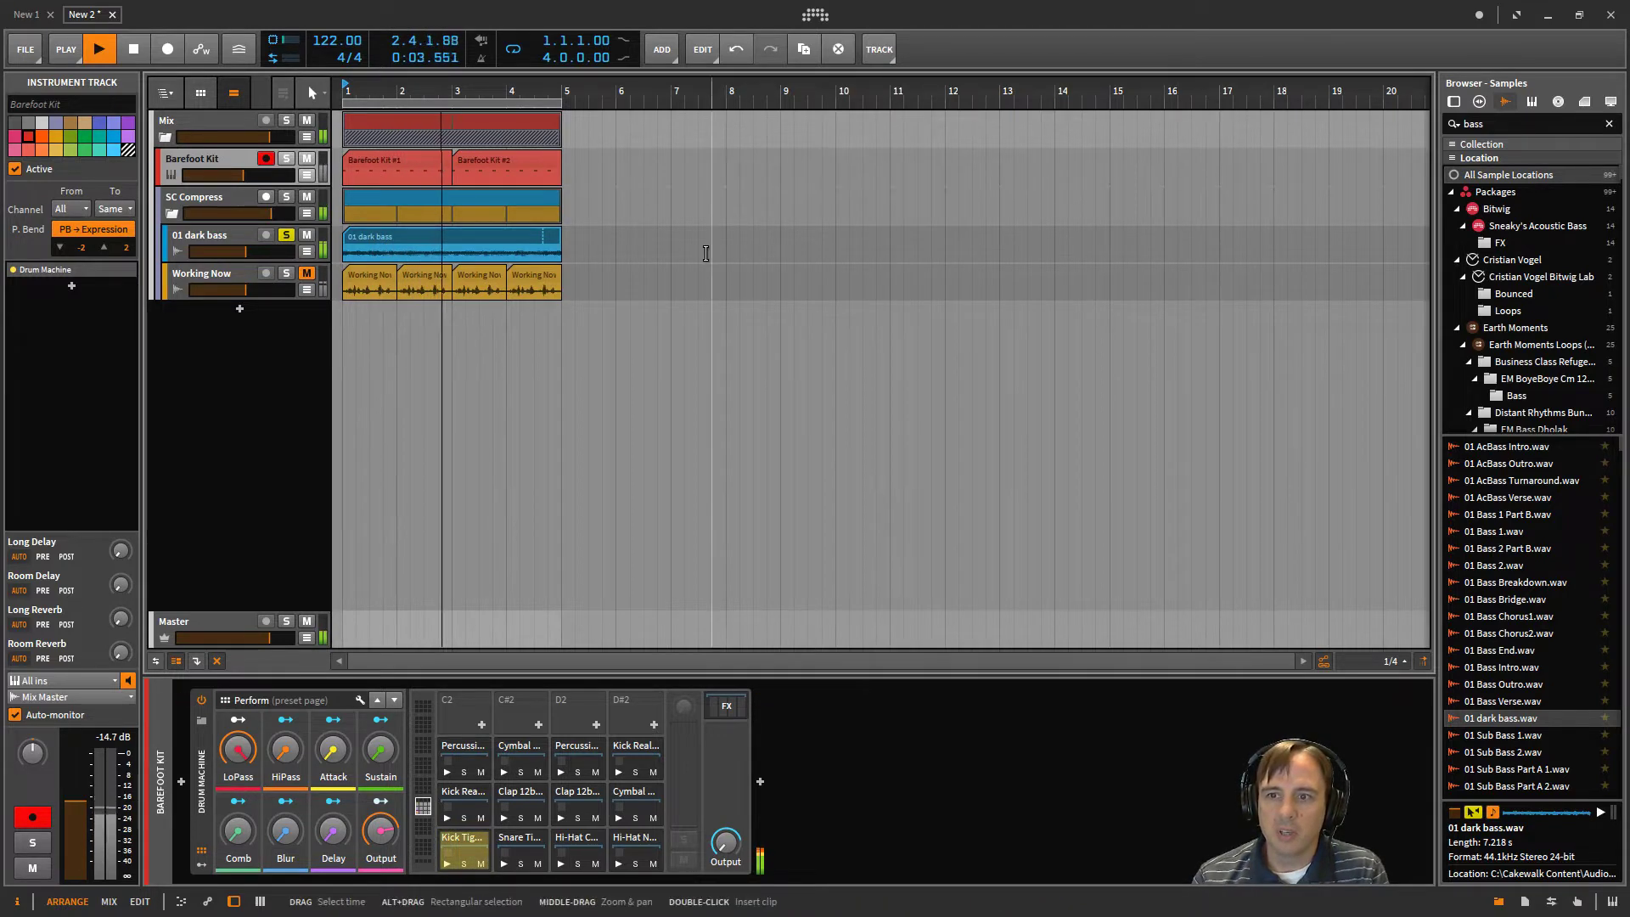
{"action": "left_click", "coordinate": [286, 237]}
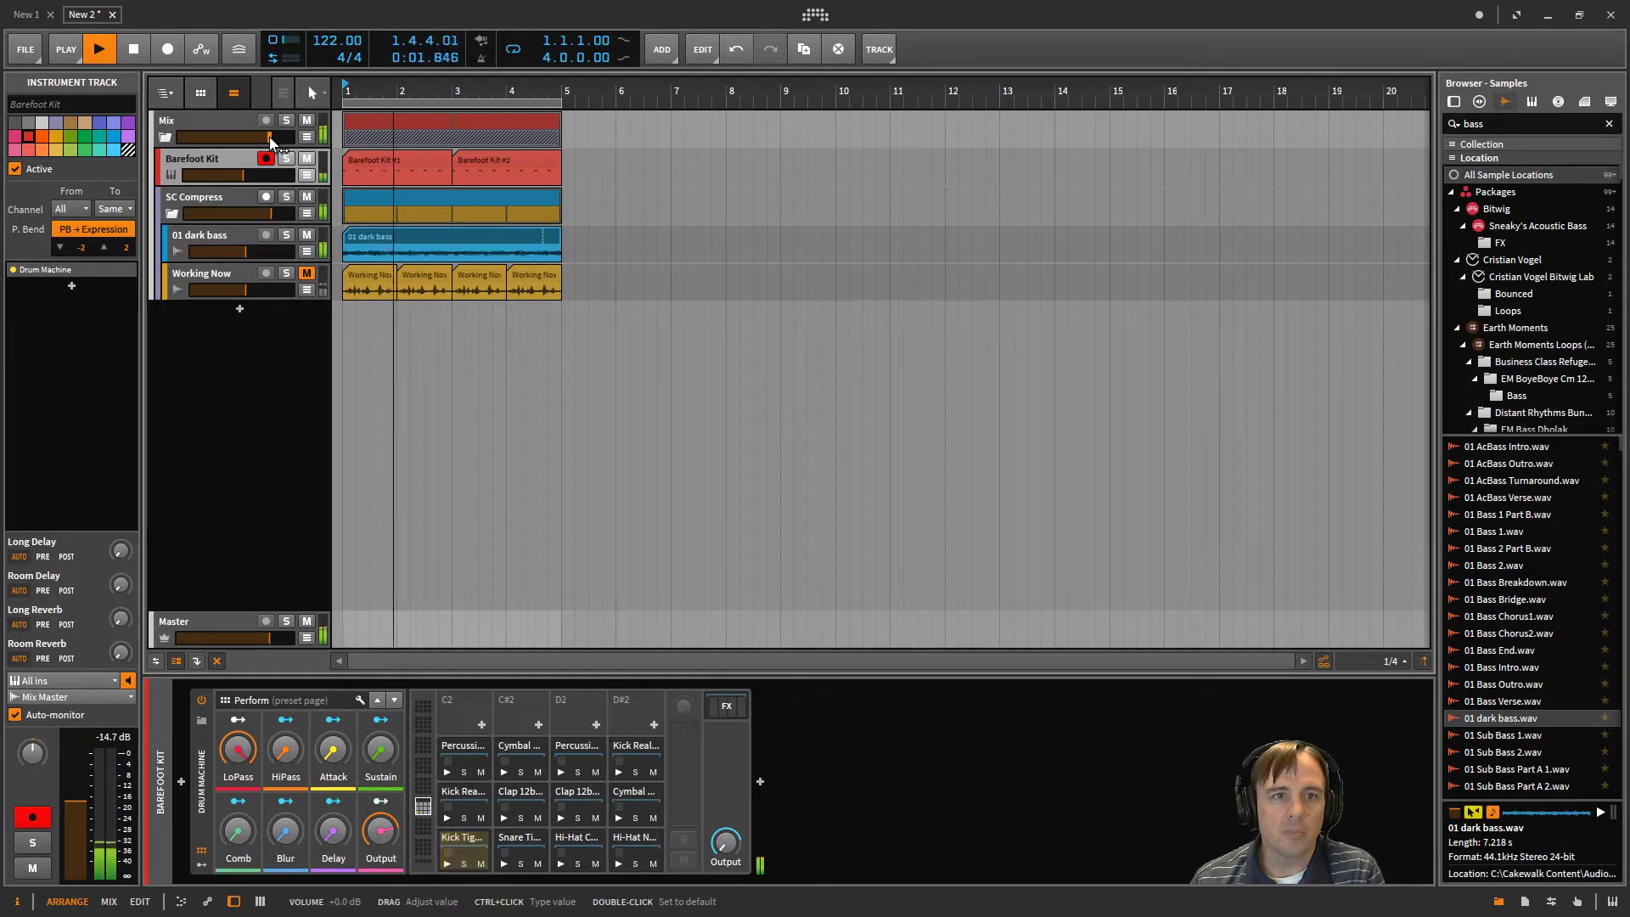
Step: Raise the volumes of the Barefoot Kit and 01 dark bass tracks slightly while listening, and stop playback
{"action": "left_click_drag", "start_coordinate": [243, 180], "coordinate": [256, 180]}
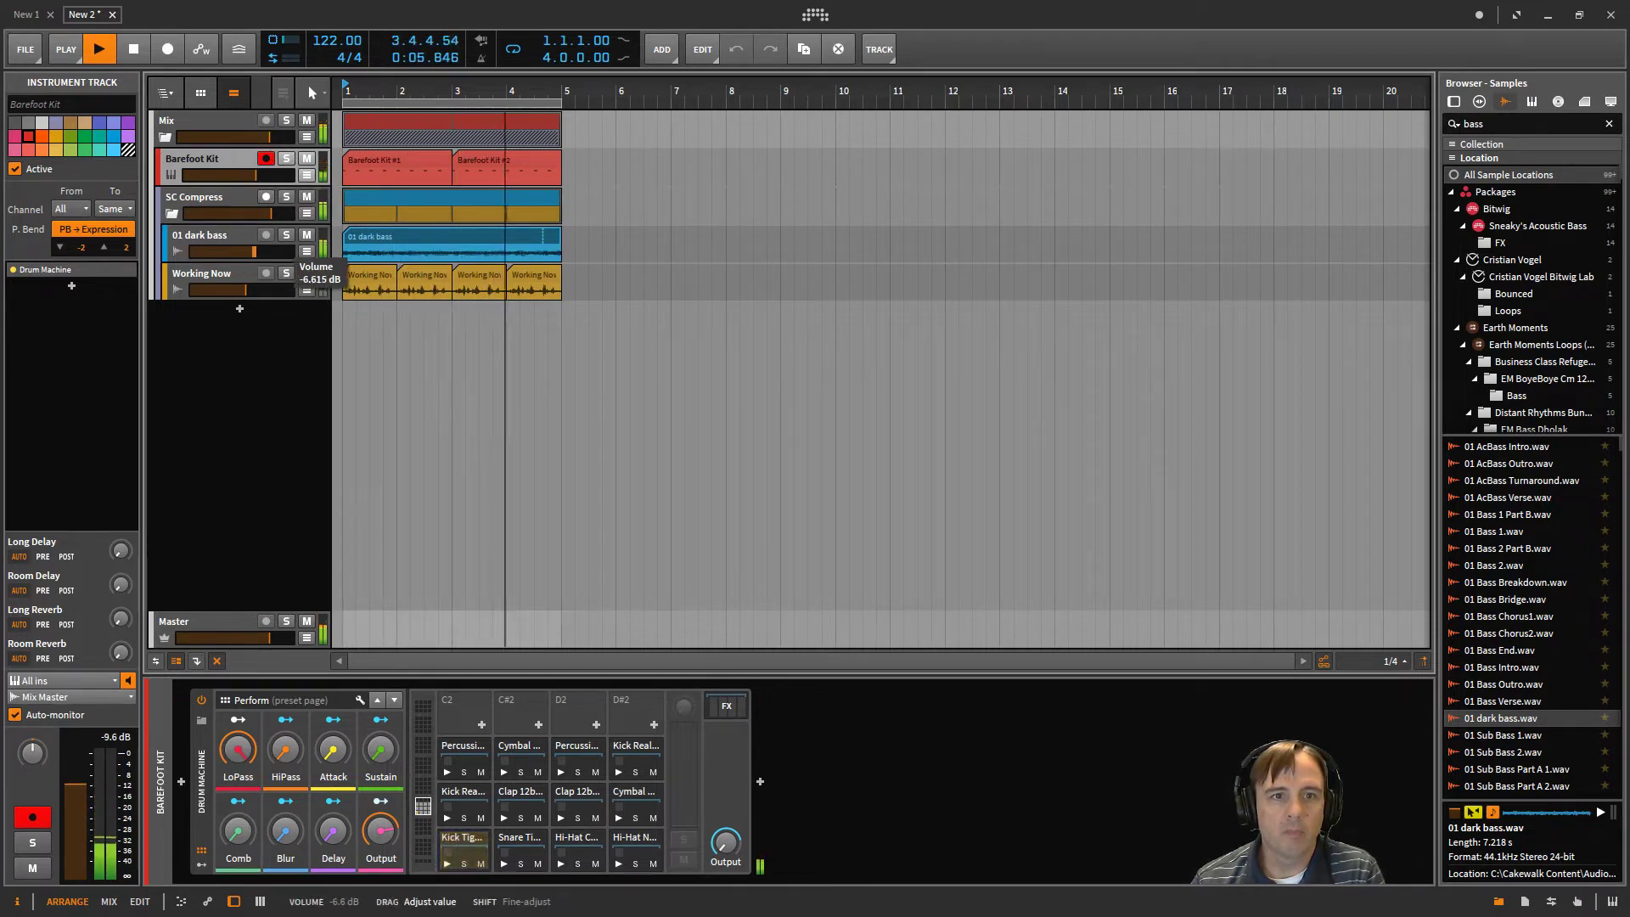
{"action": "left_click_drag", "start_coordinate": [251, 253], "coordinate": [260, 251]}
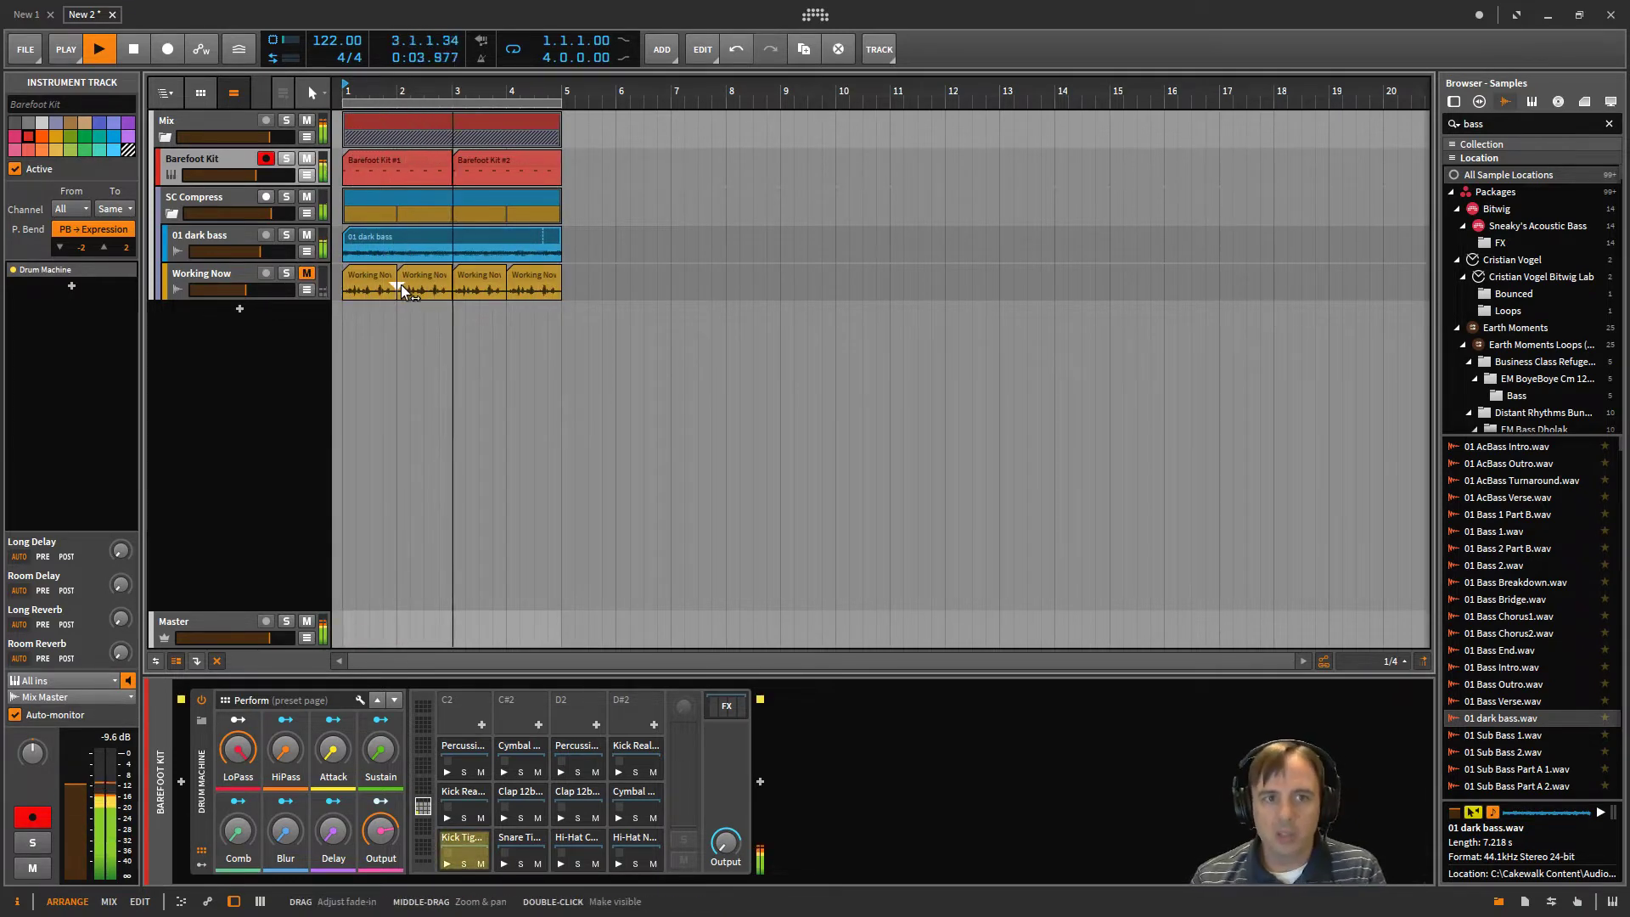
{"action": "key", "text": "space"}
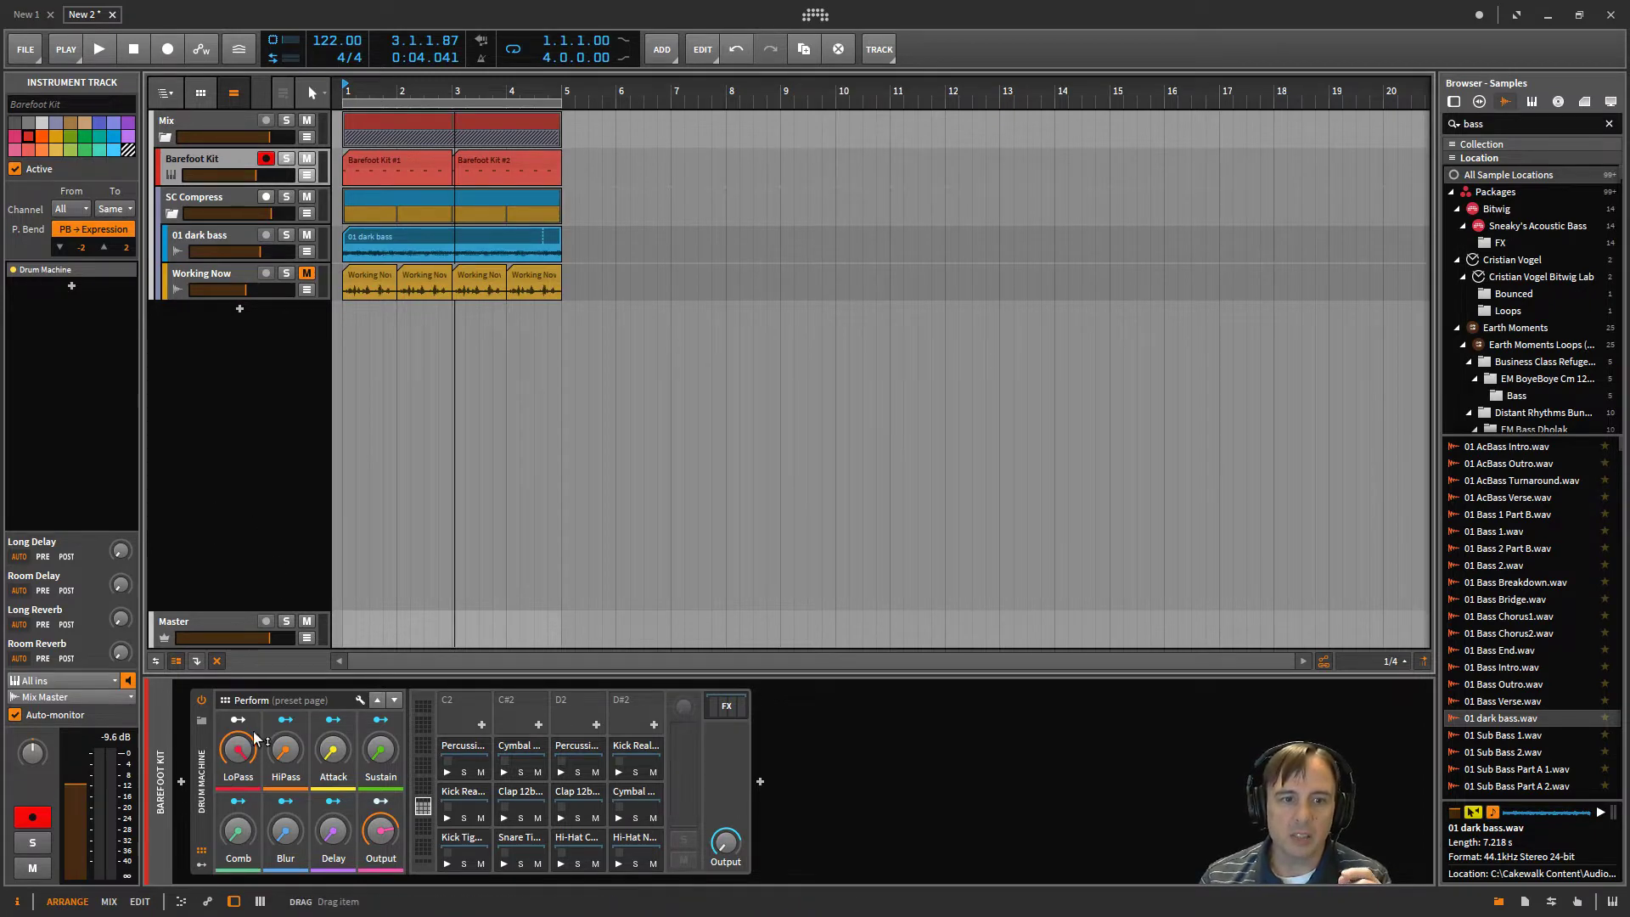
Step: Show the SC Compress group's L-Phase Multiband plug-in, select its low band and play the mix briefly to inspect the compression
{"action": "left_click", "coordinate": [200, 197]}
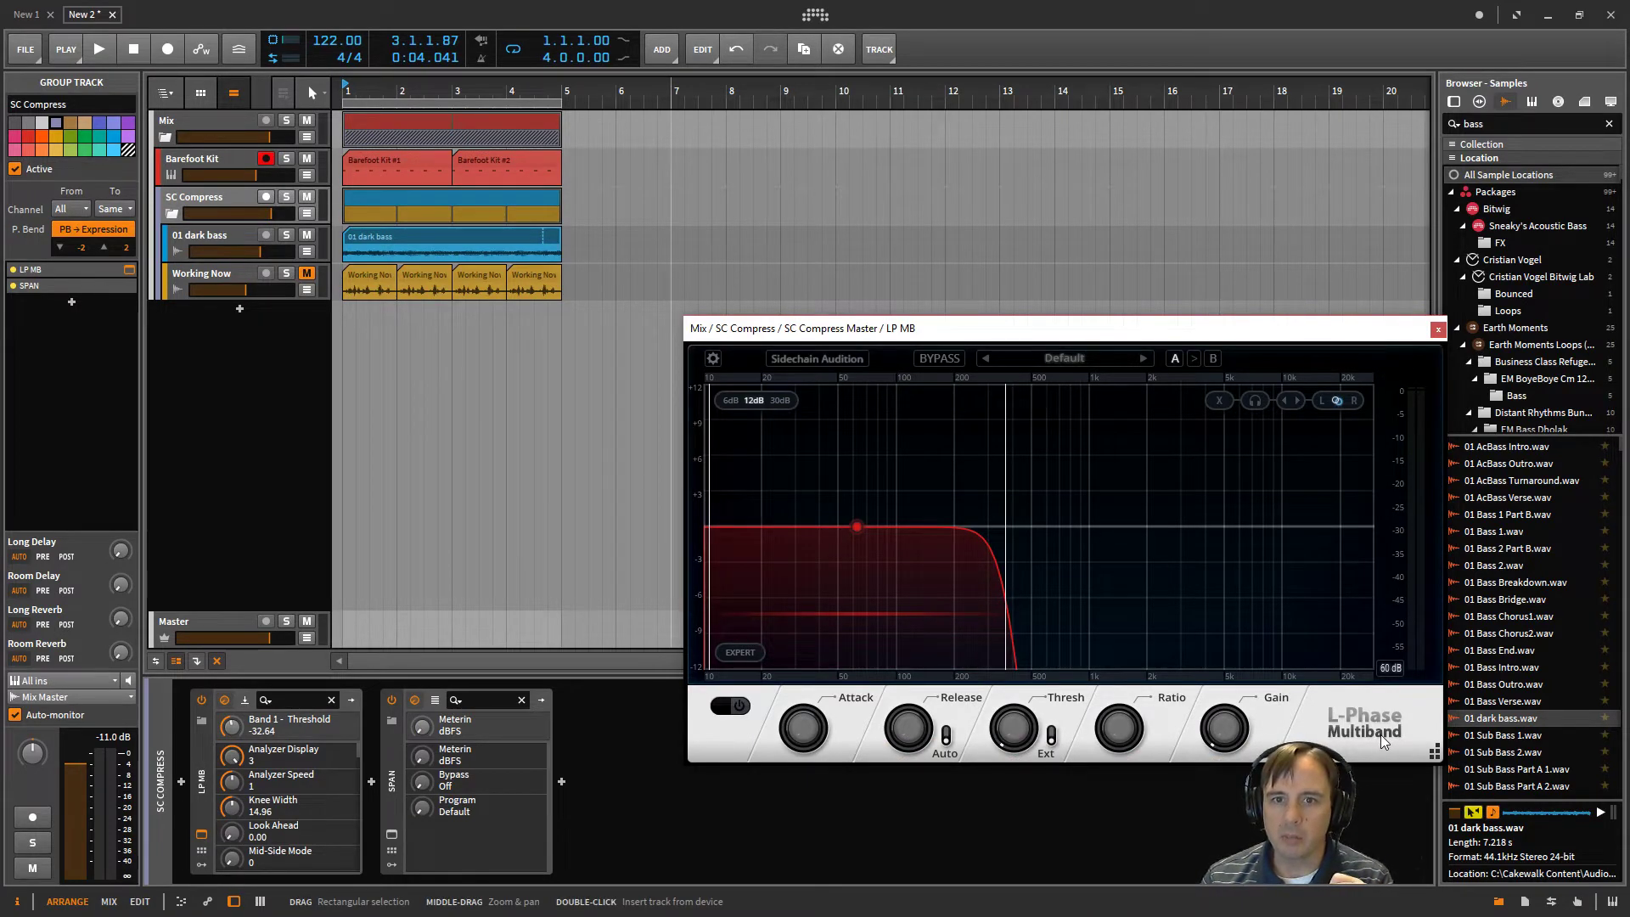
{"action": "left_click", "coordinate": [856, 528]}
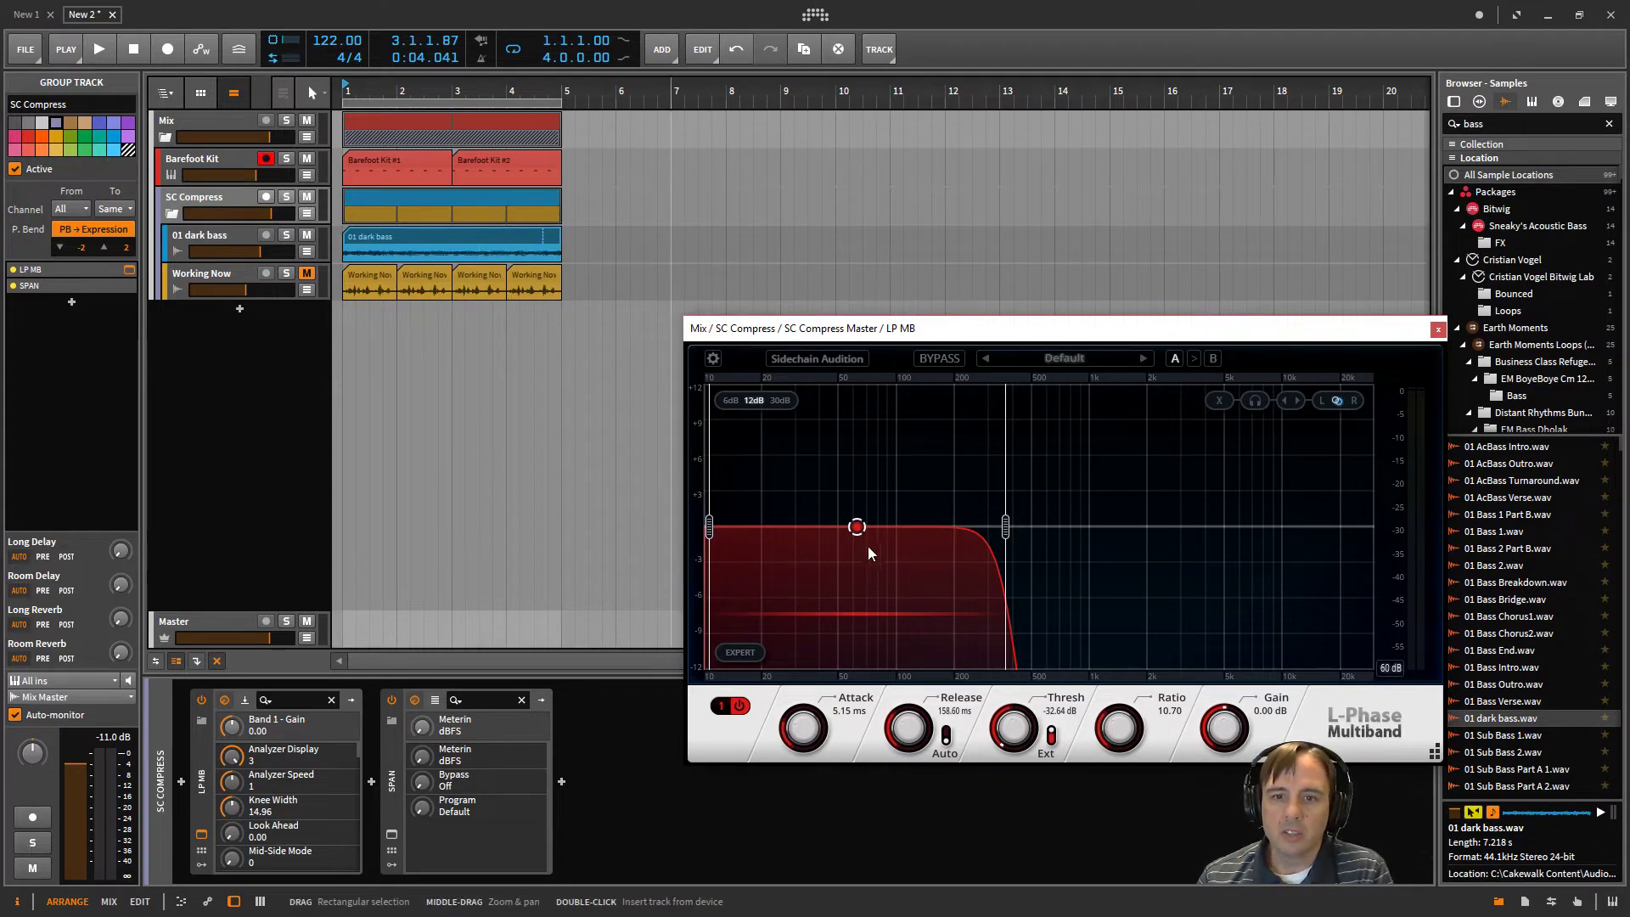
{"action": "key", "text": "space"}
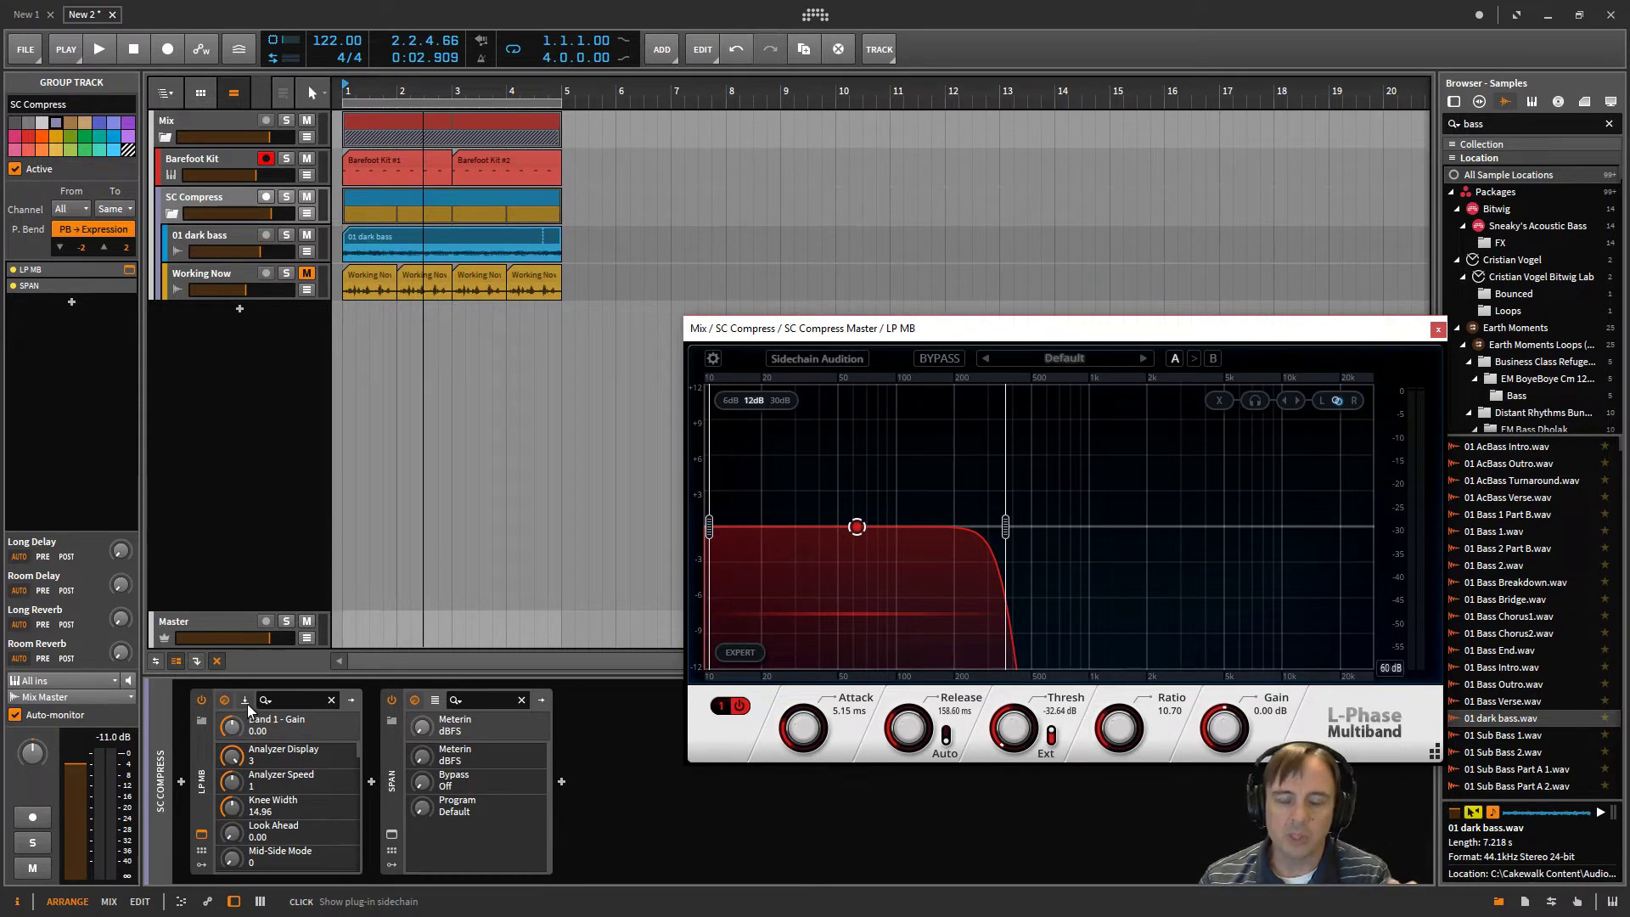
Step: Set the LP MB plug-in's sidechain input to Kick Tight Breathy (PRE) from the Barefoot Kit's Drum Machine chains
{"action": "left_click", "coordinate": [247, 705]}
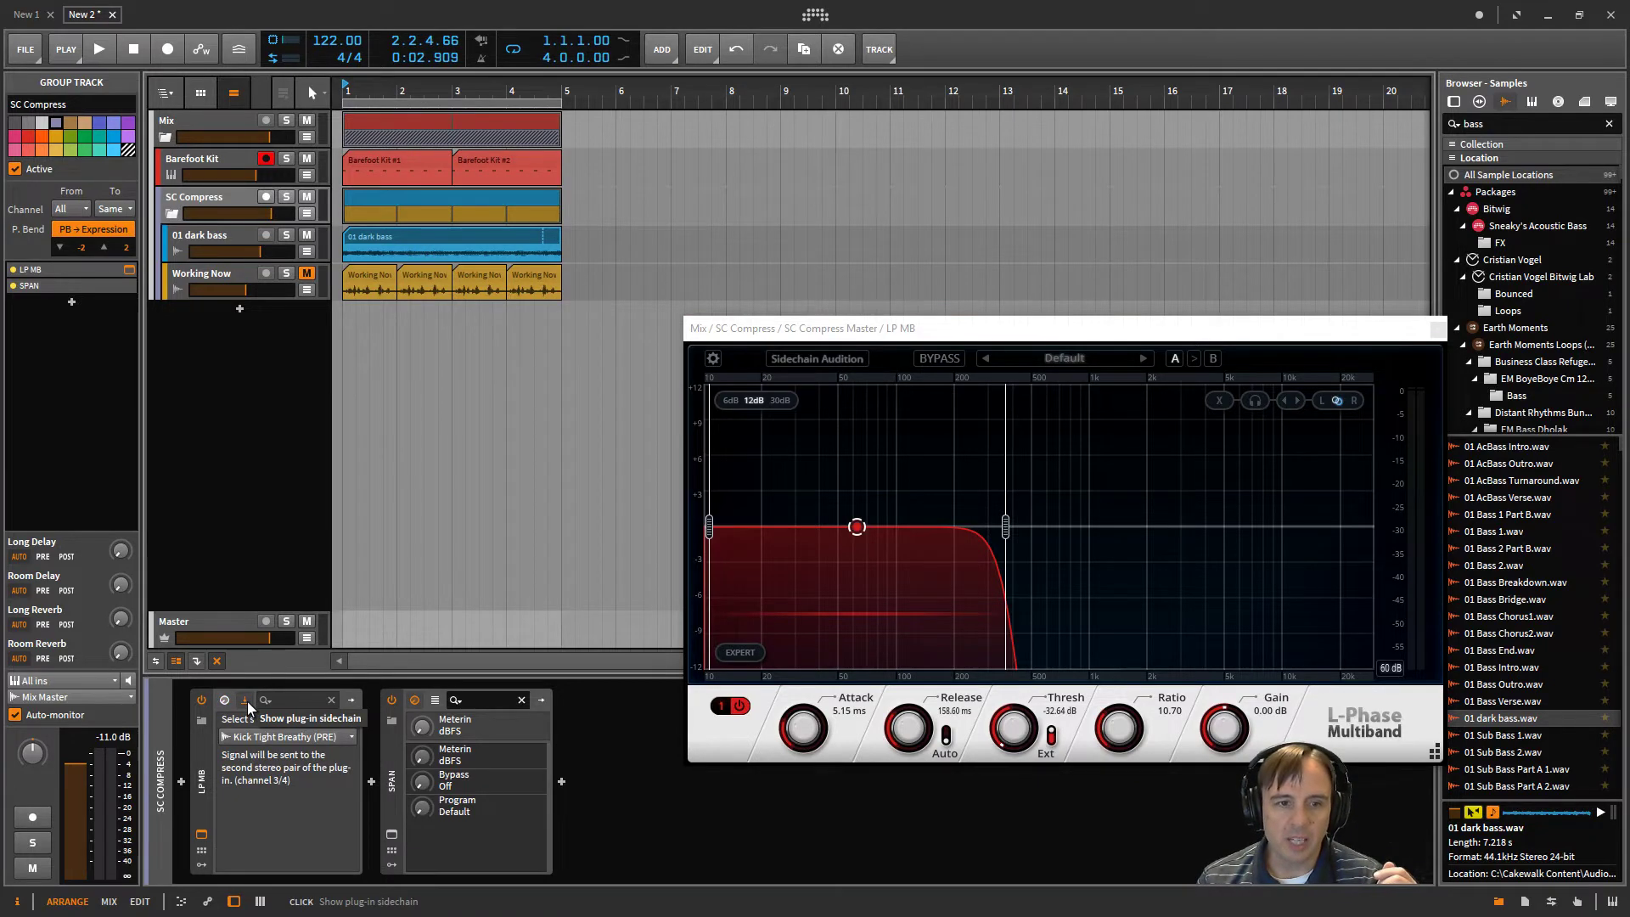
{"action": "left_click", "coordinate": [346, 739]}
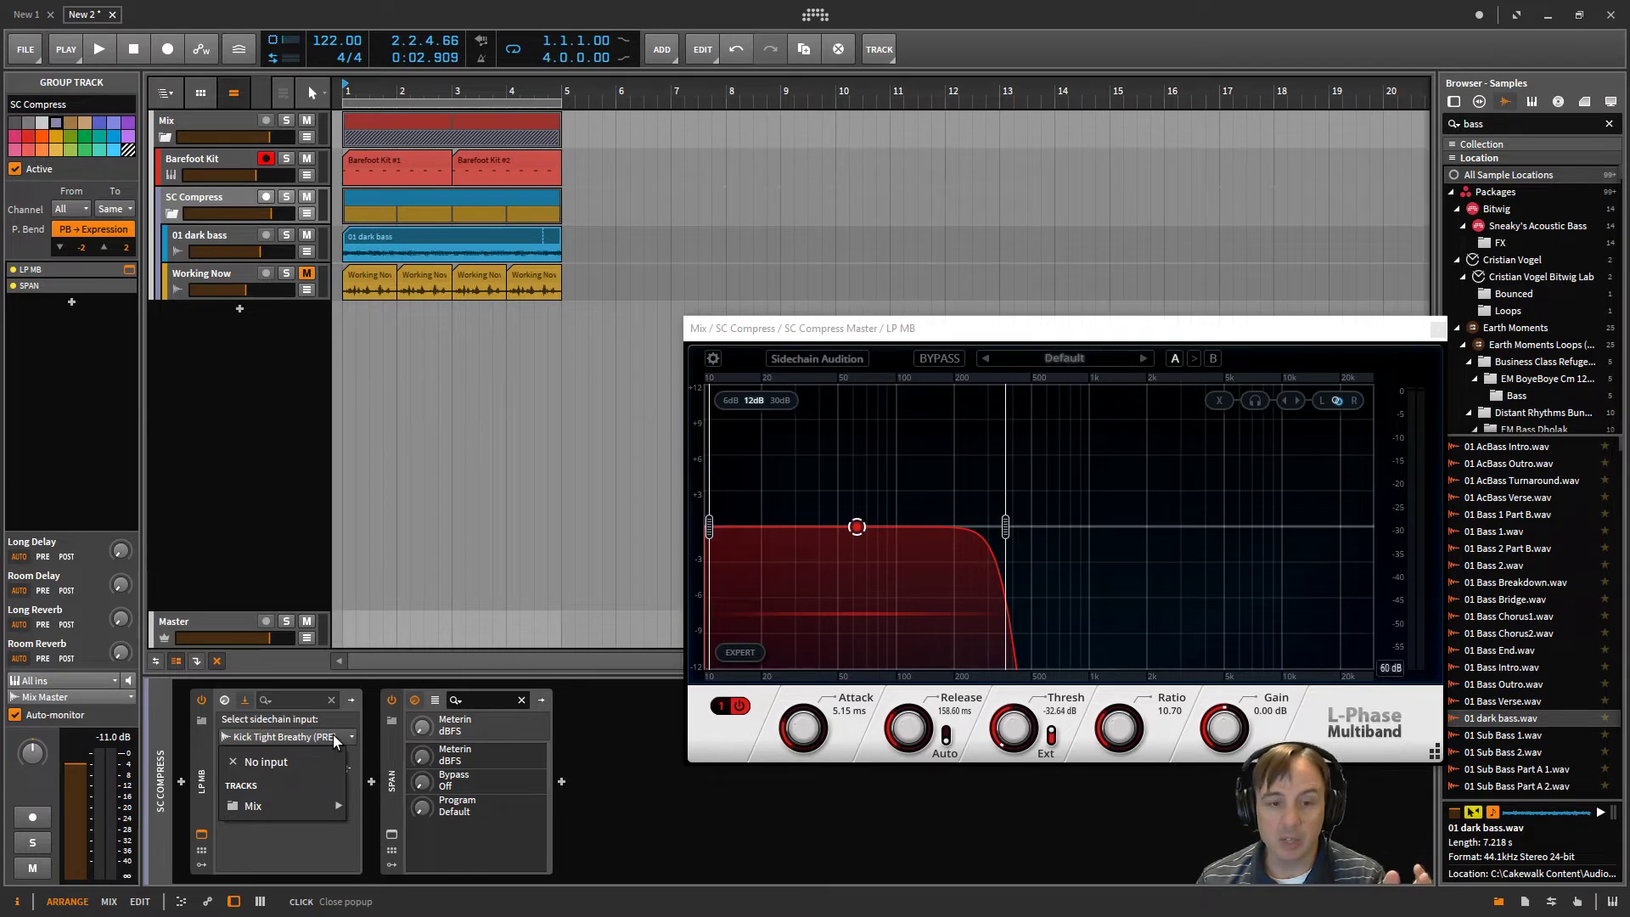
{"action": "mouse_move", "coordinate": [303, 802]}
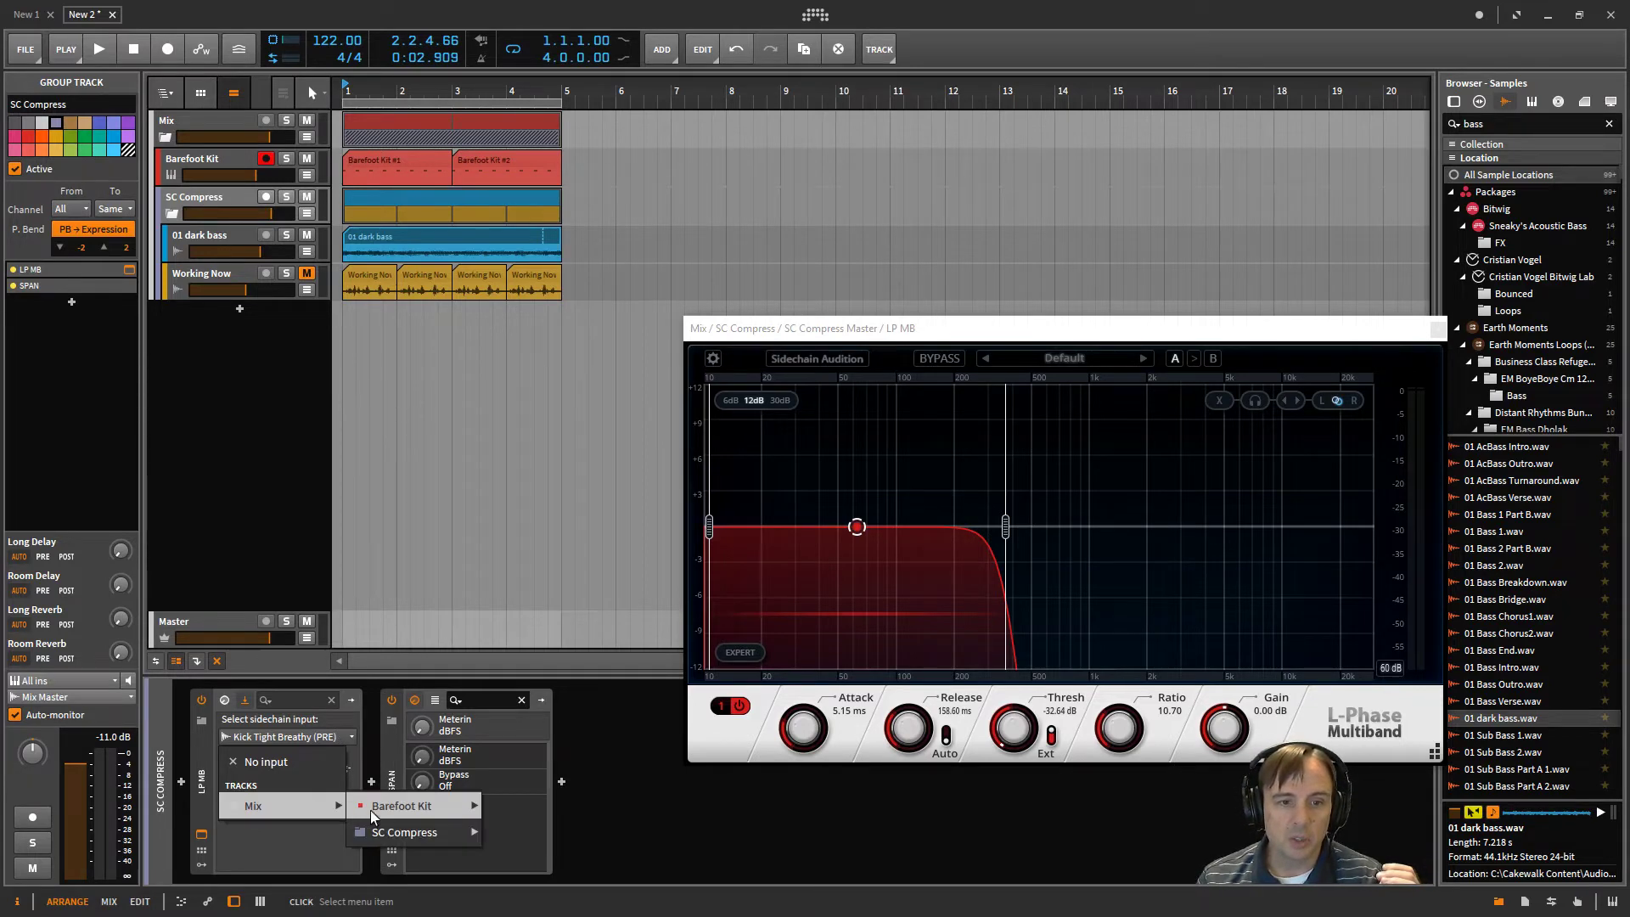
{"action": "mouse_move", "coordinate": [416, 815]}
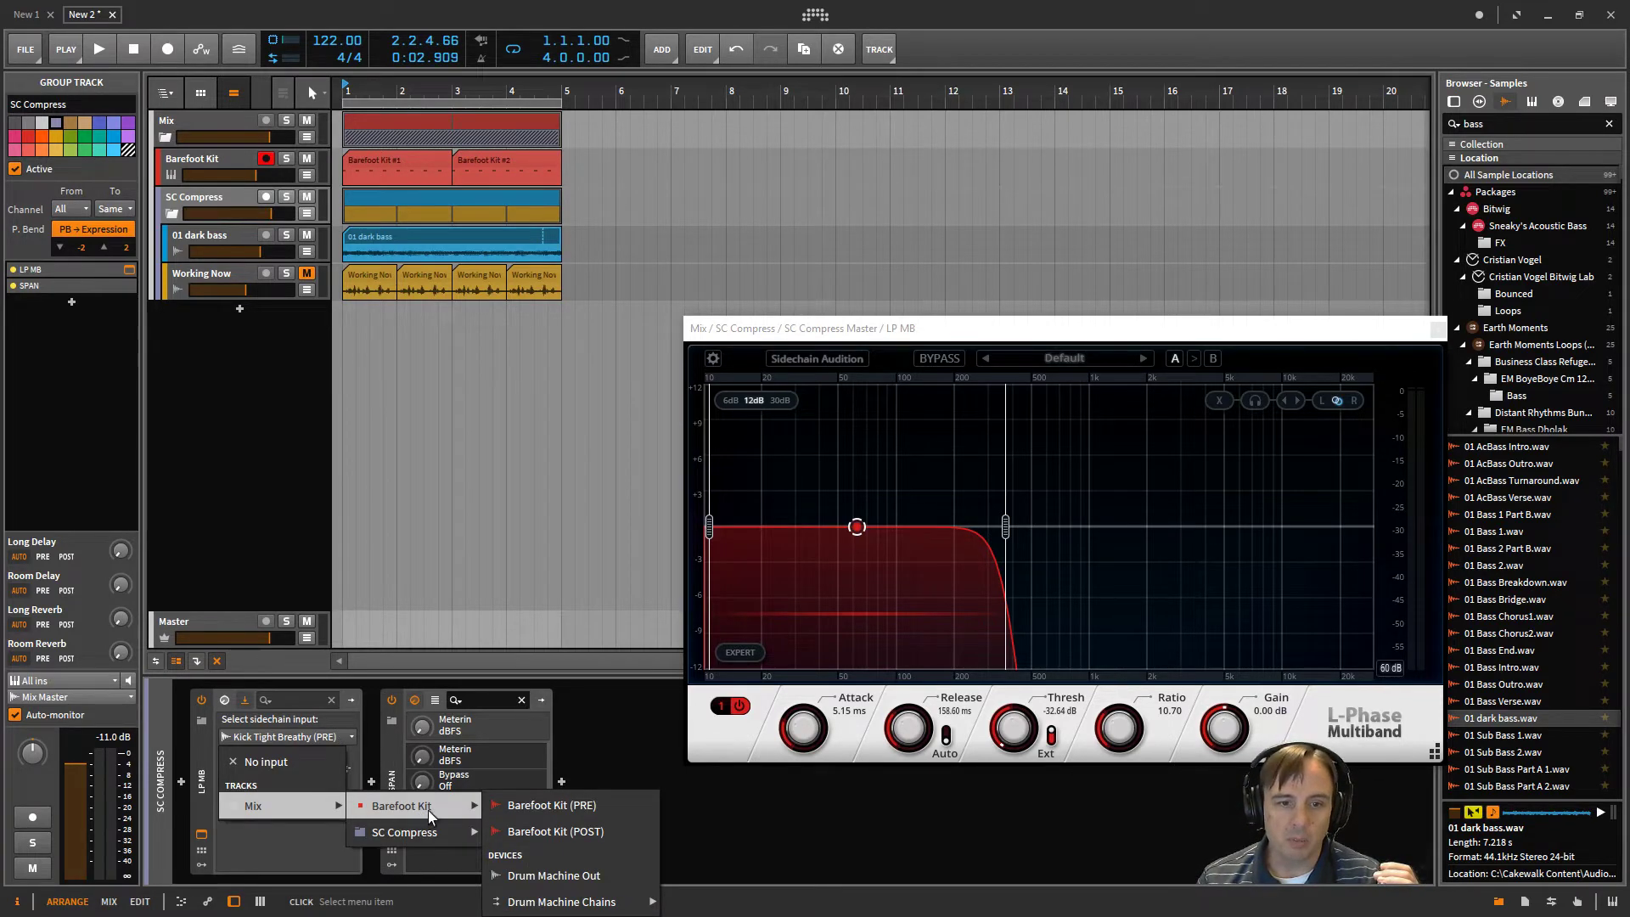
{"action": "mouse_move", "coordinate": [601, 907]}
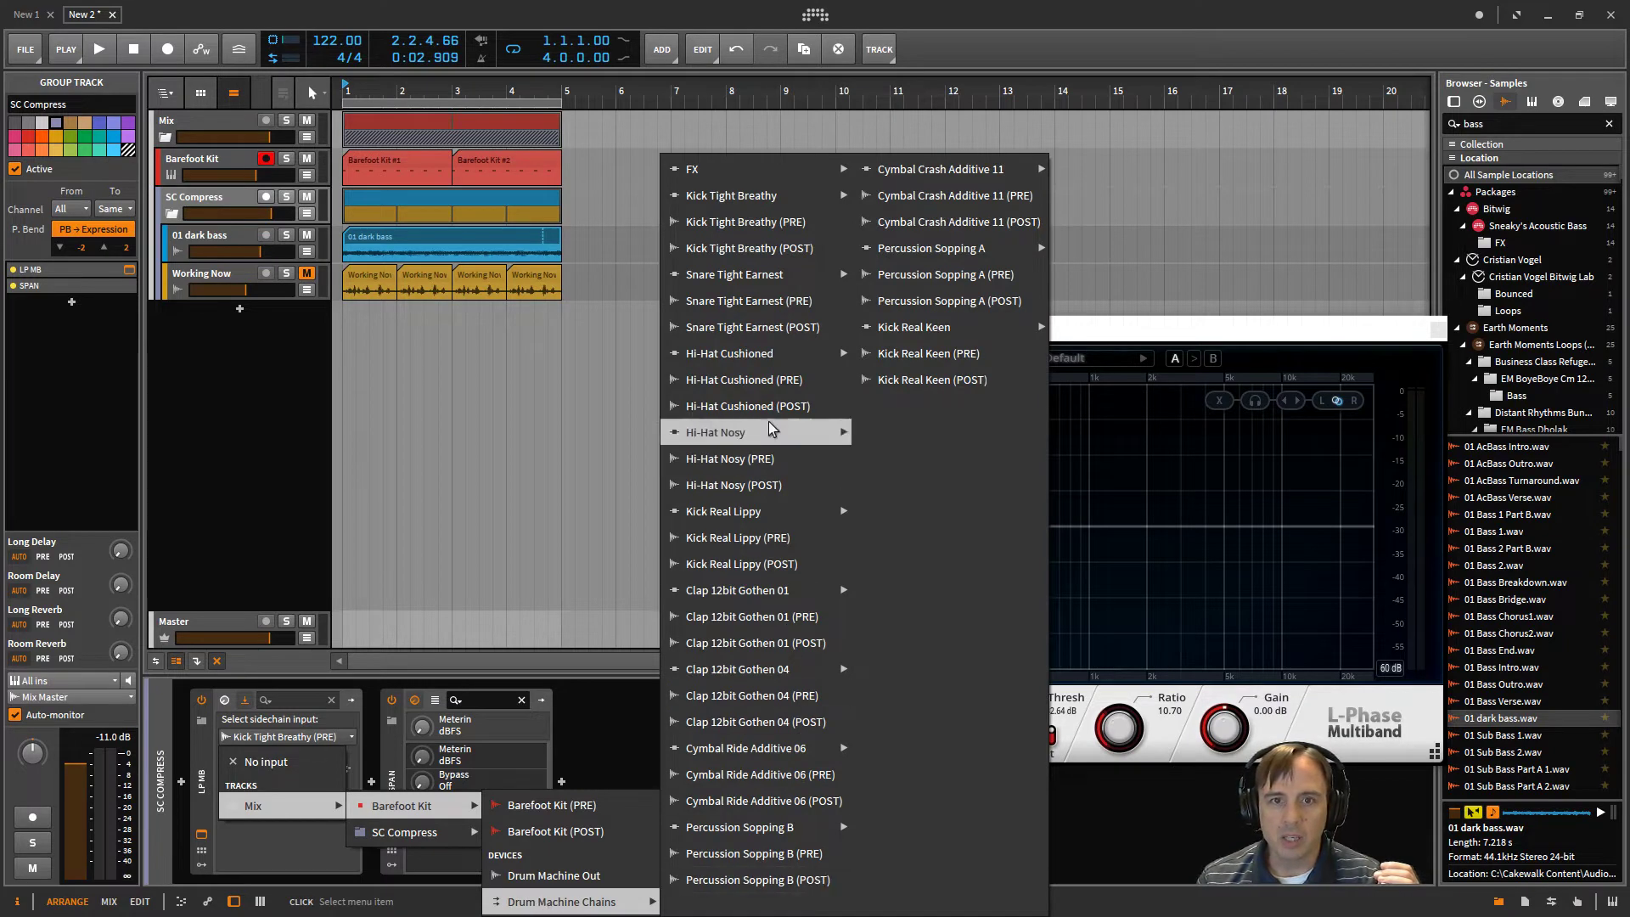
{"action": "left_click", "coordinate": [751, 222]}
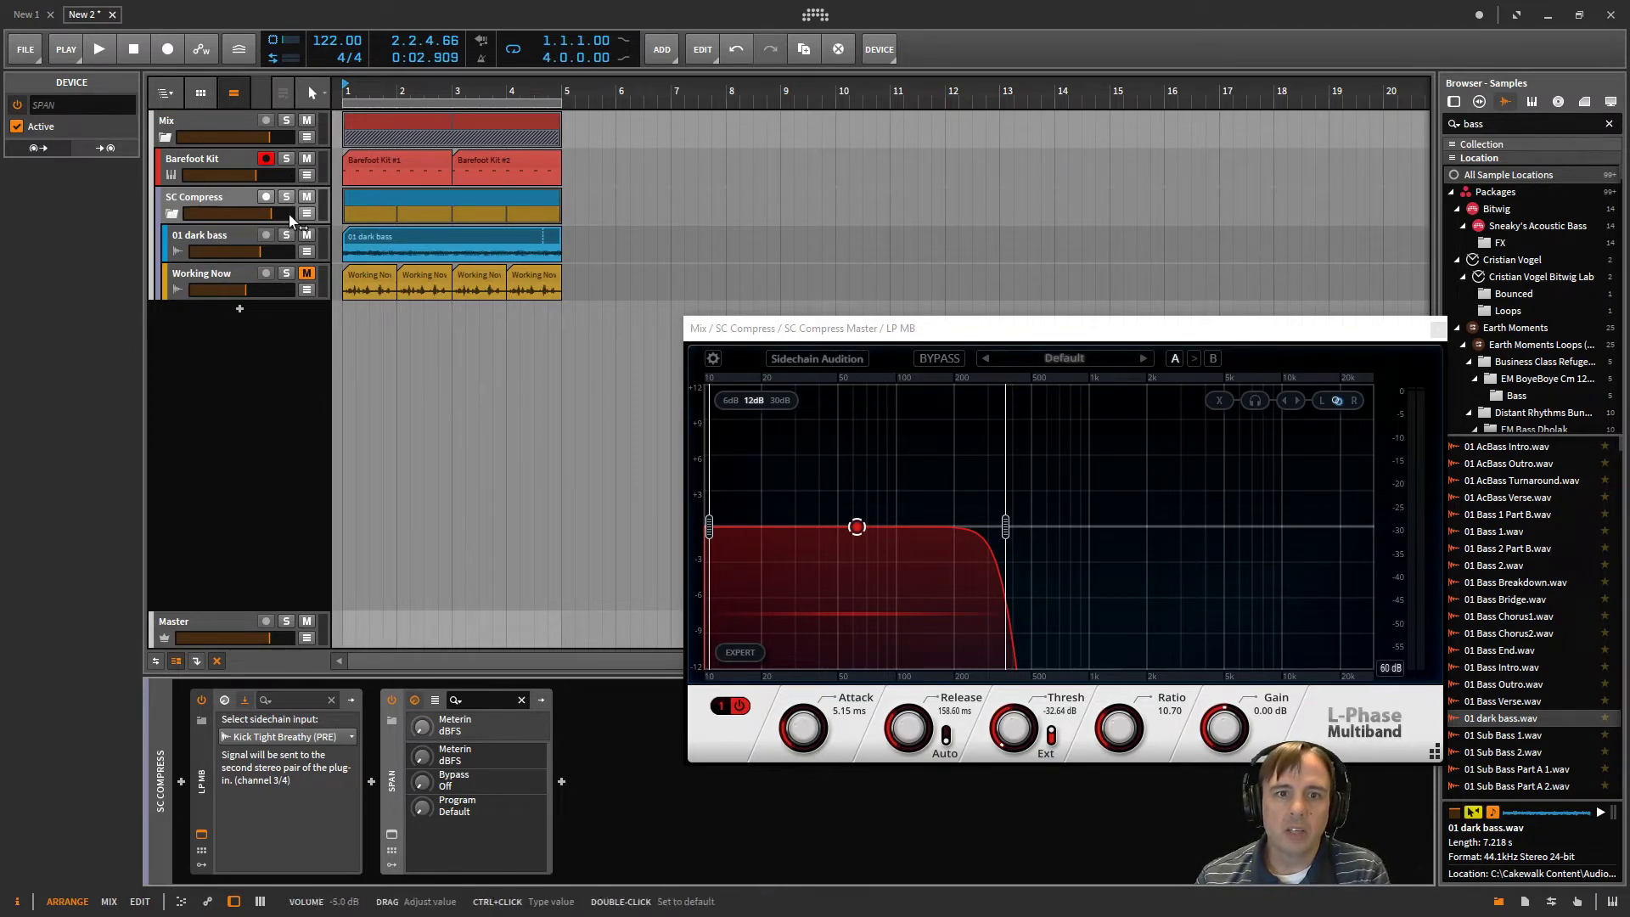
Step: During playback with the Barefoot Kit temporarily muted, sweep the low band's upper crossover to 1171 Hz and down to between 100 and 200 Hz
{"action": "key", "text": "space"}
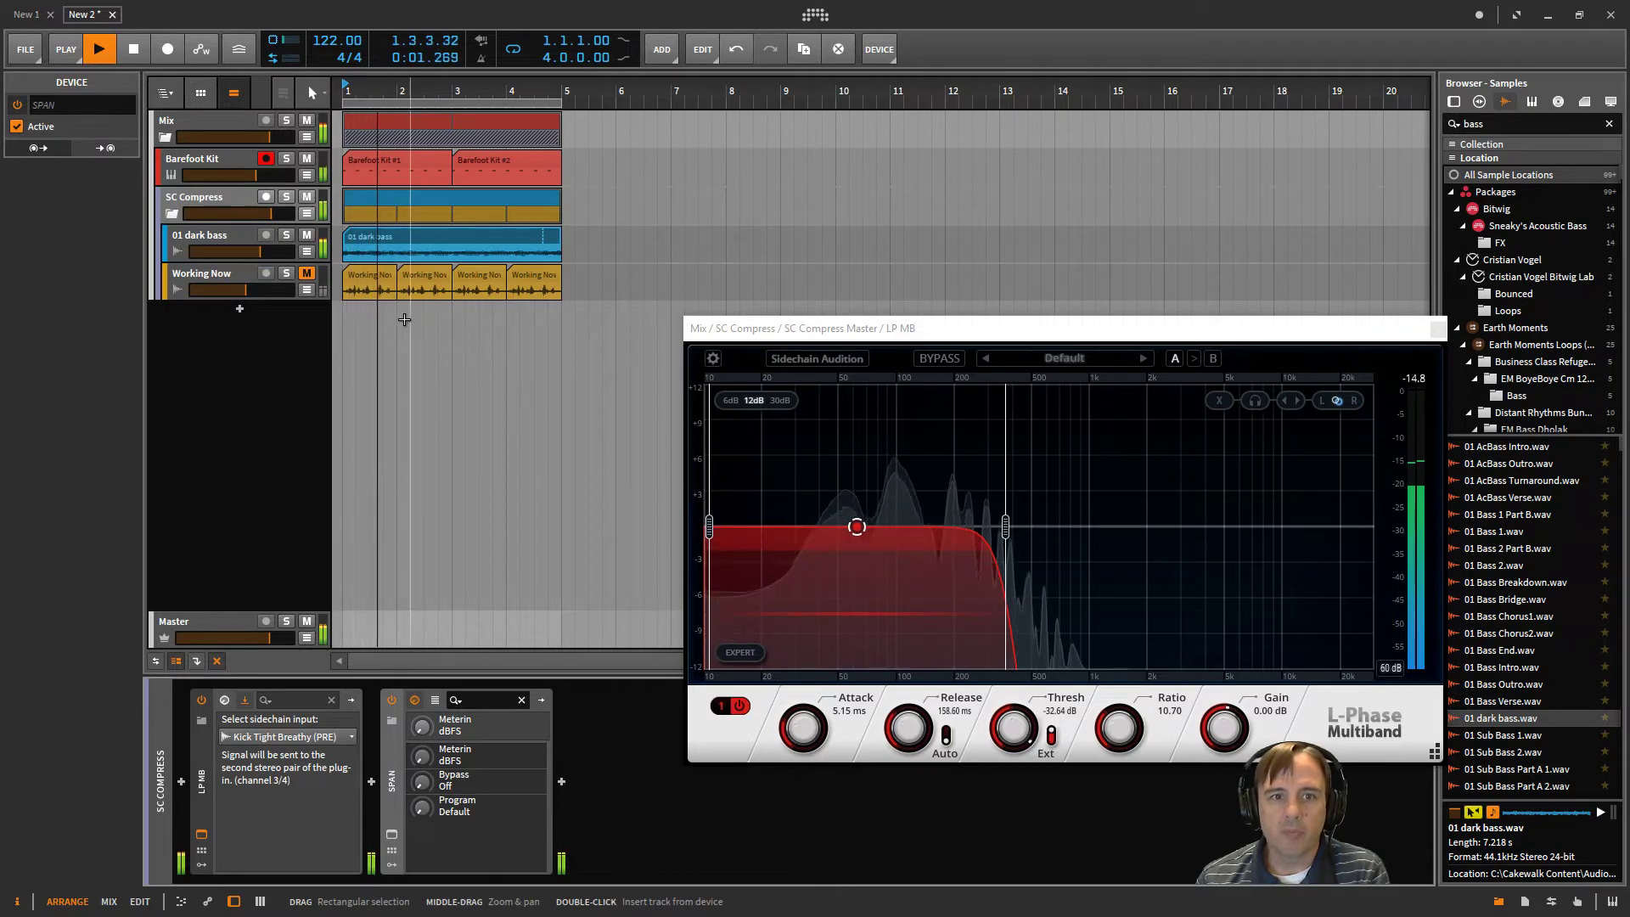
{"action": "left_click", "coordinate": [307, 164]}
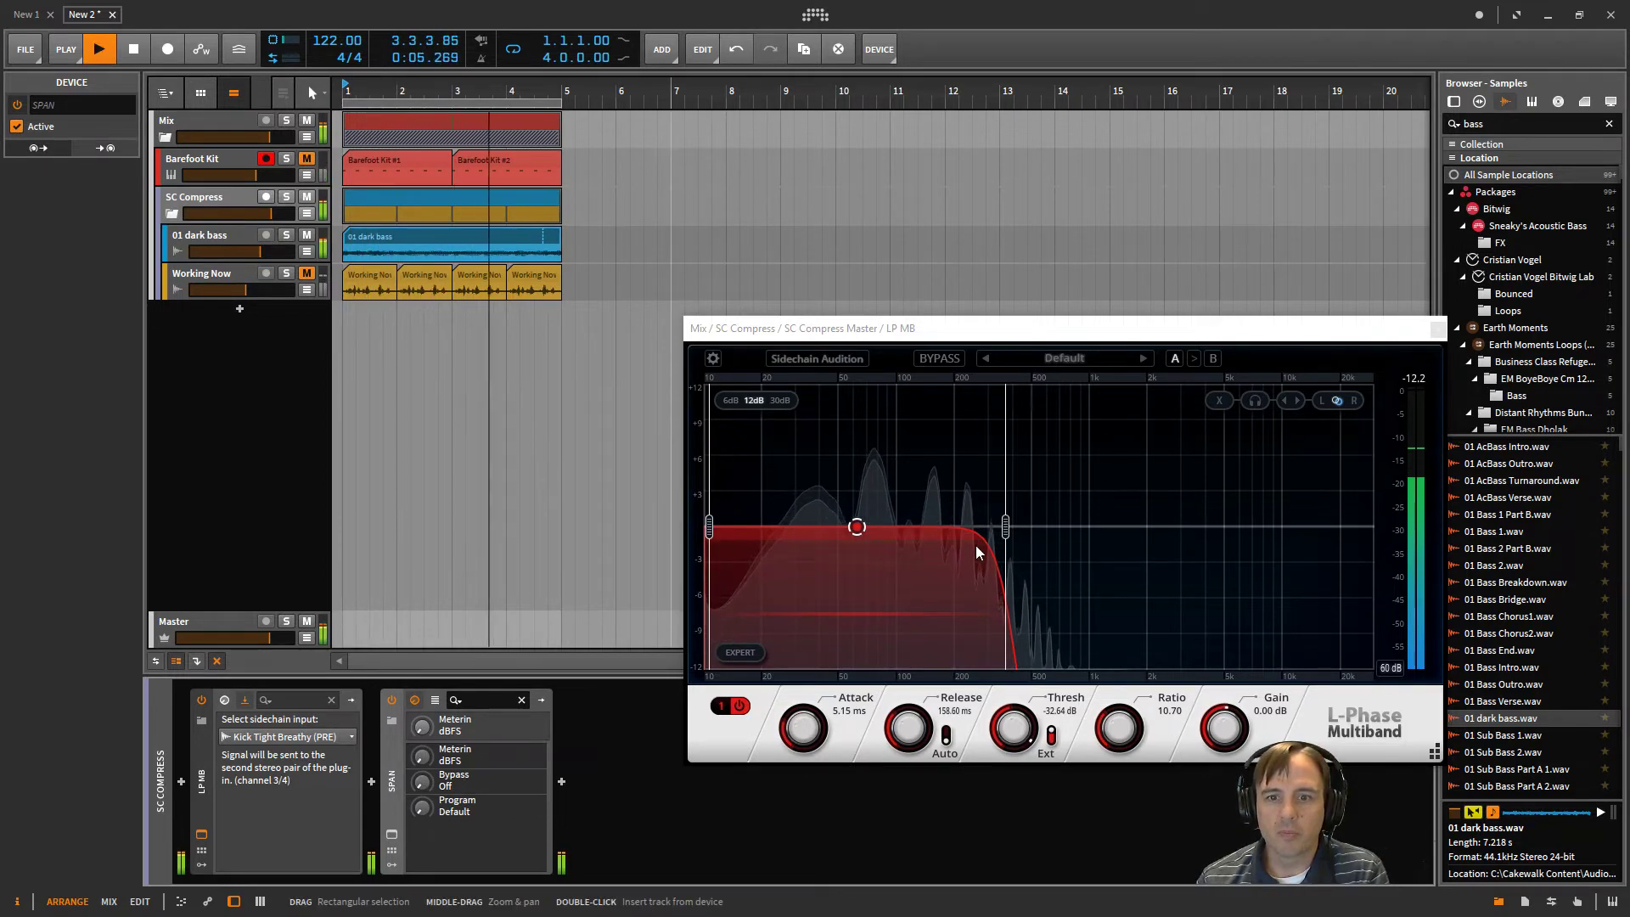
{"action": "left_click_drag", "start_coordinate": [1006, 535], "coordinate": [1103, 531]}
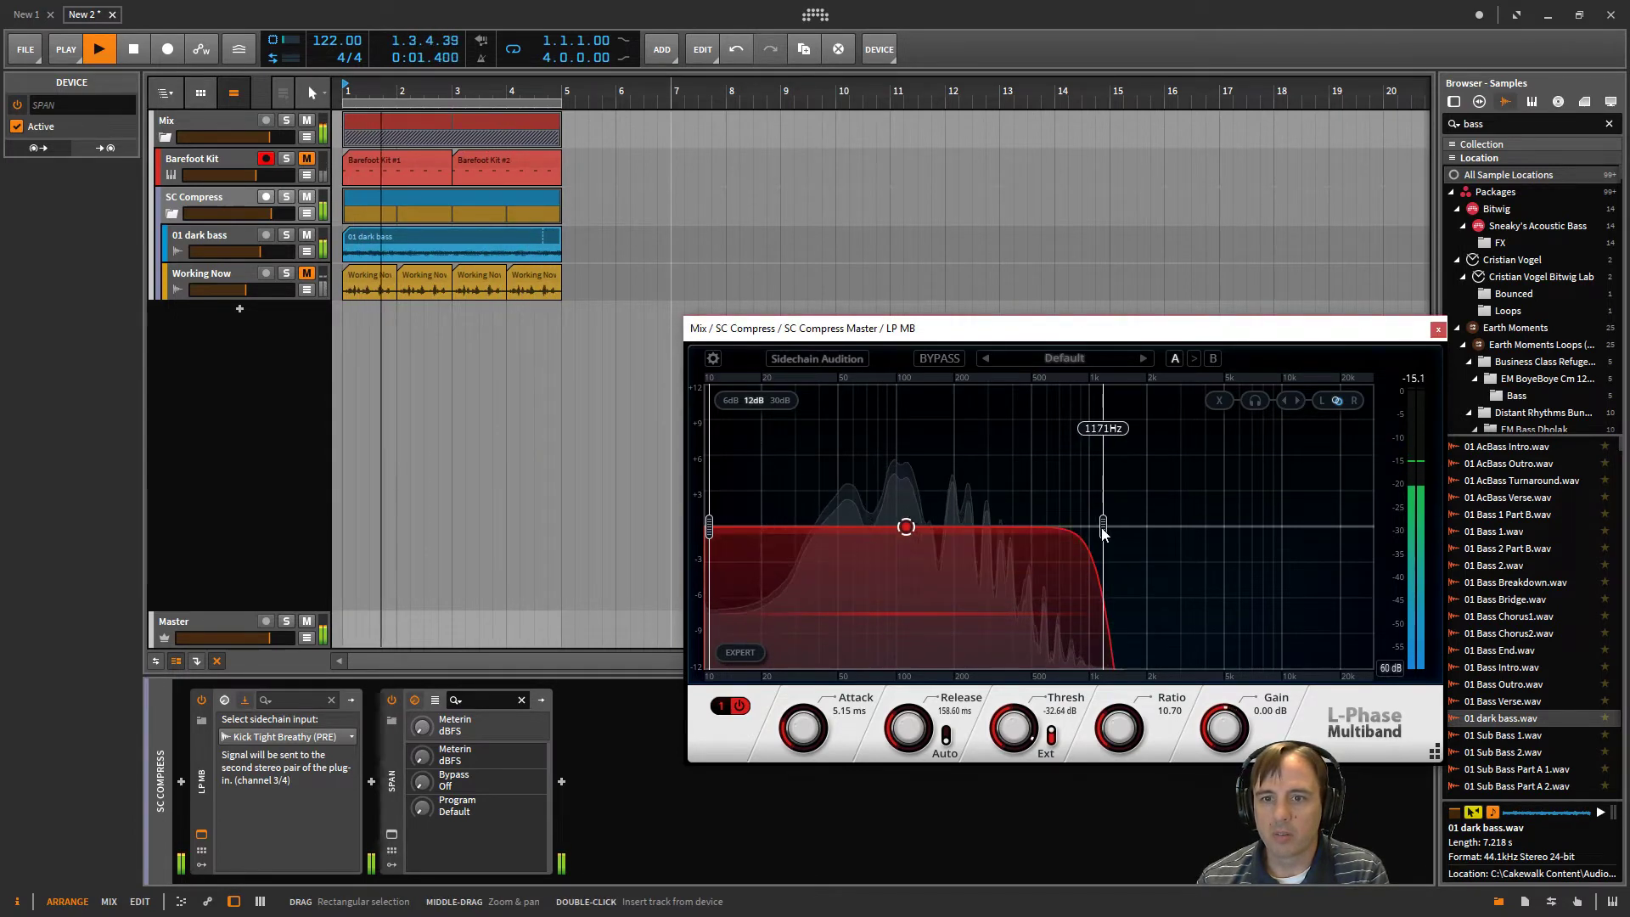
{"action": "left_click_drag", "start_coordinate": [1102, 527], "coordinate": [935, 526]}
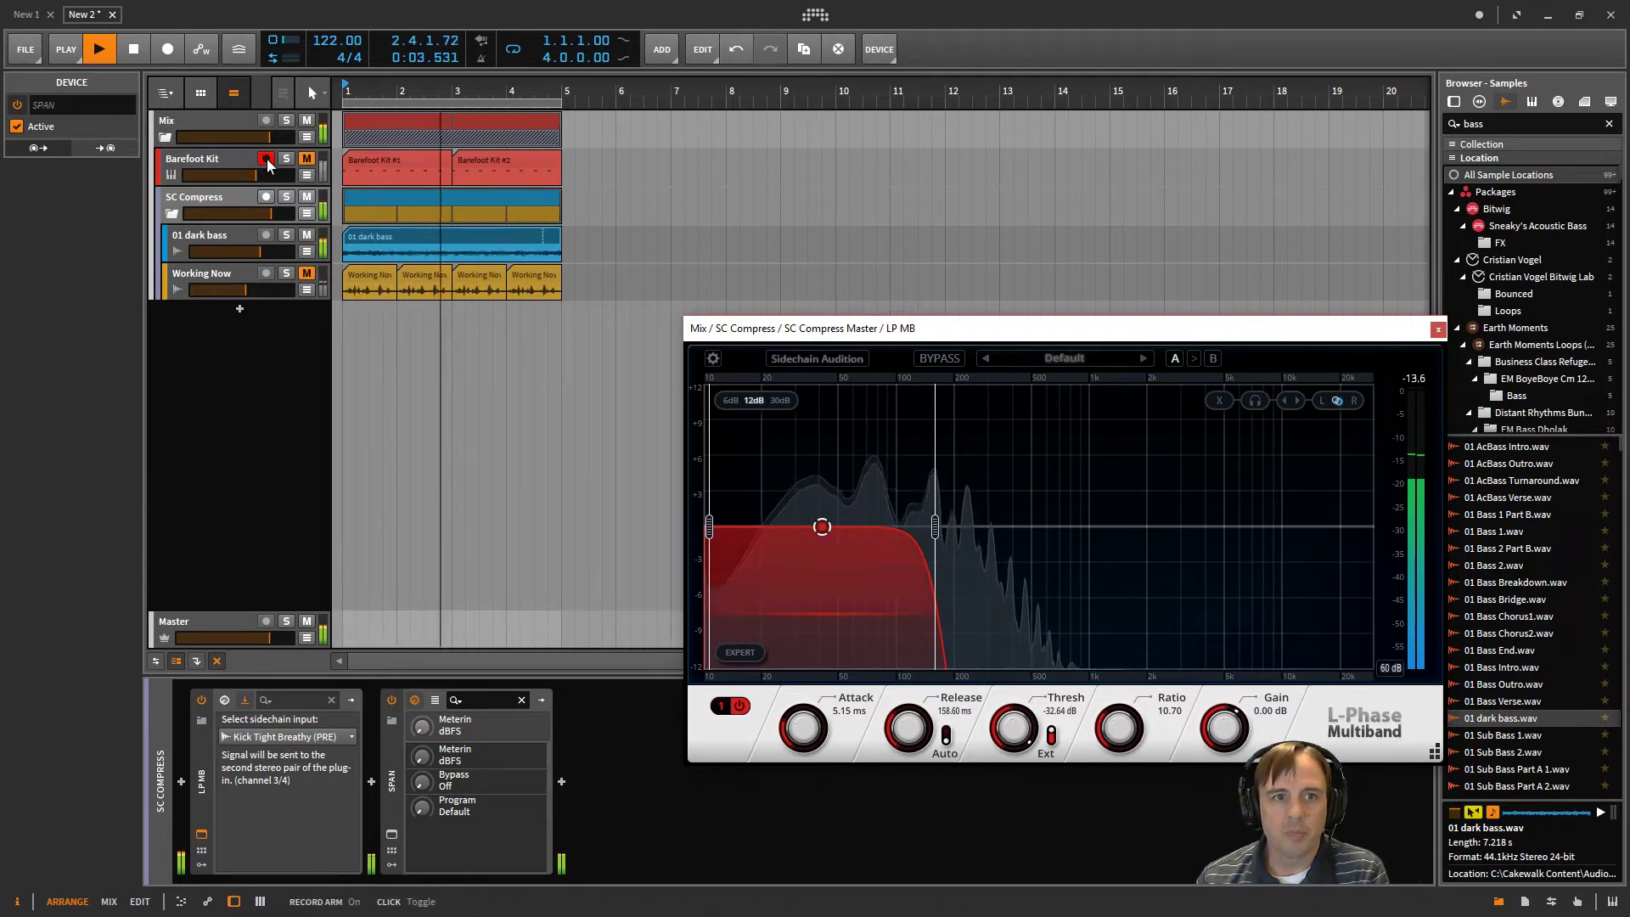
{"action": "left_click", "coordinate": [311, 160]}
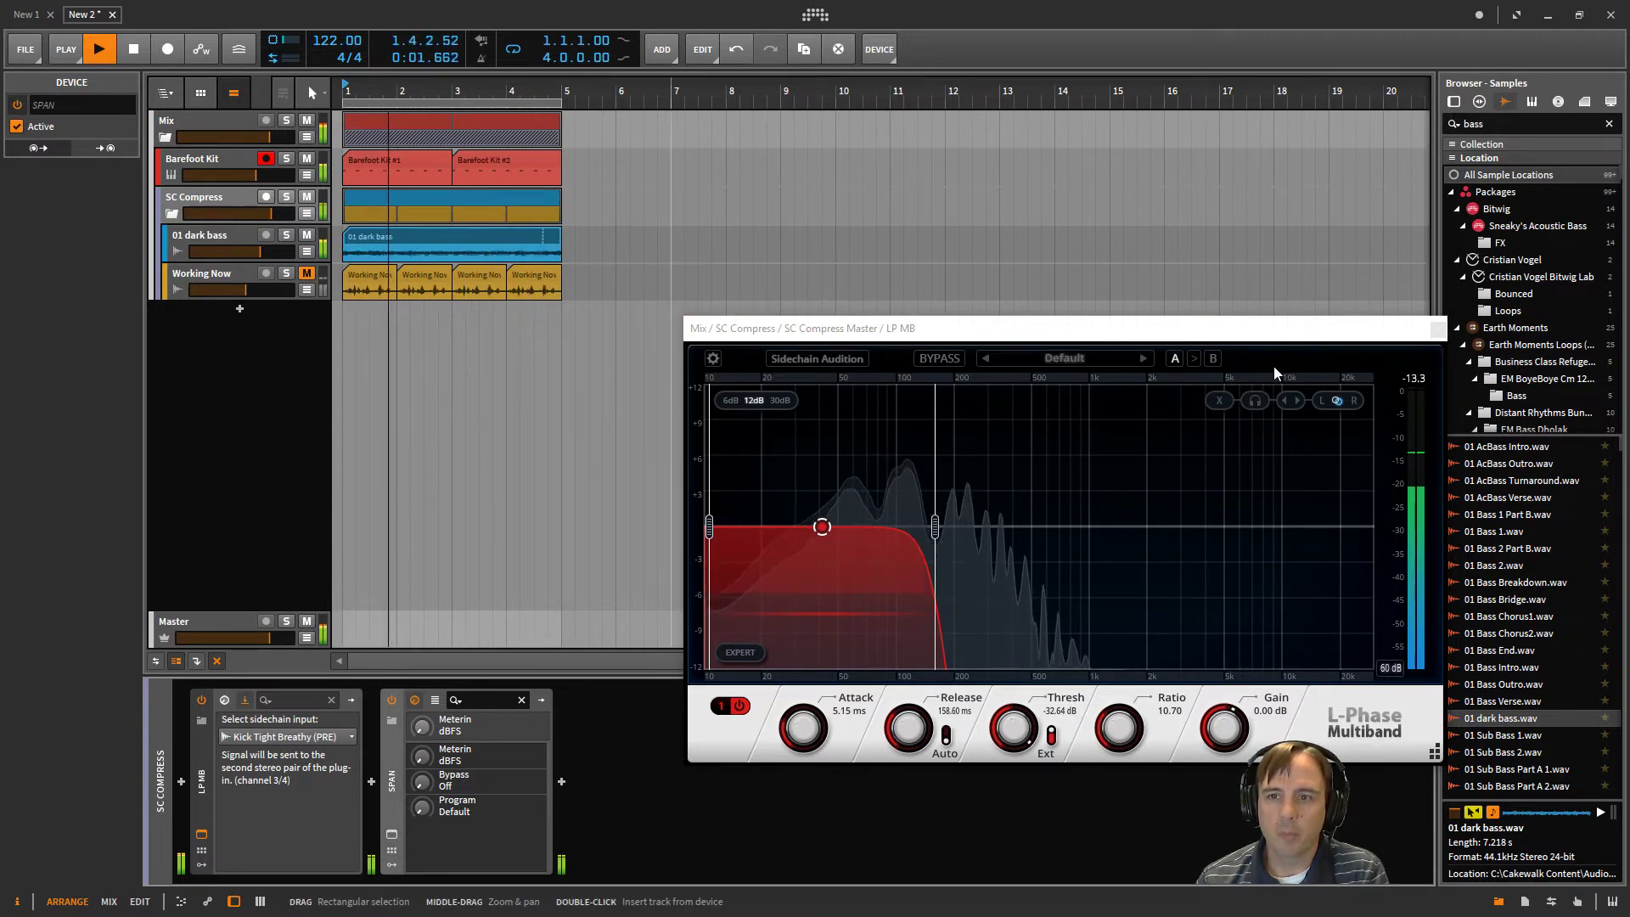
{"action": "key", "text": "space"}
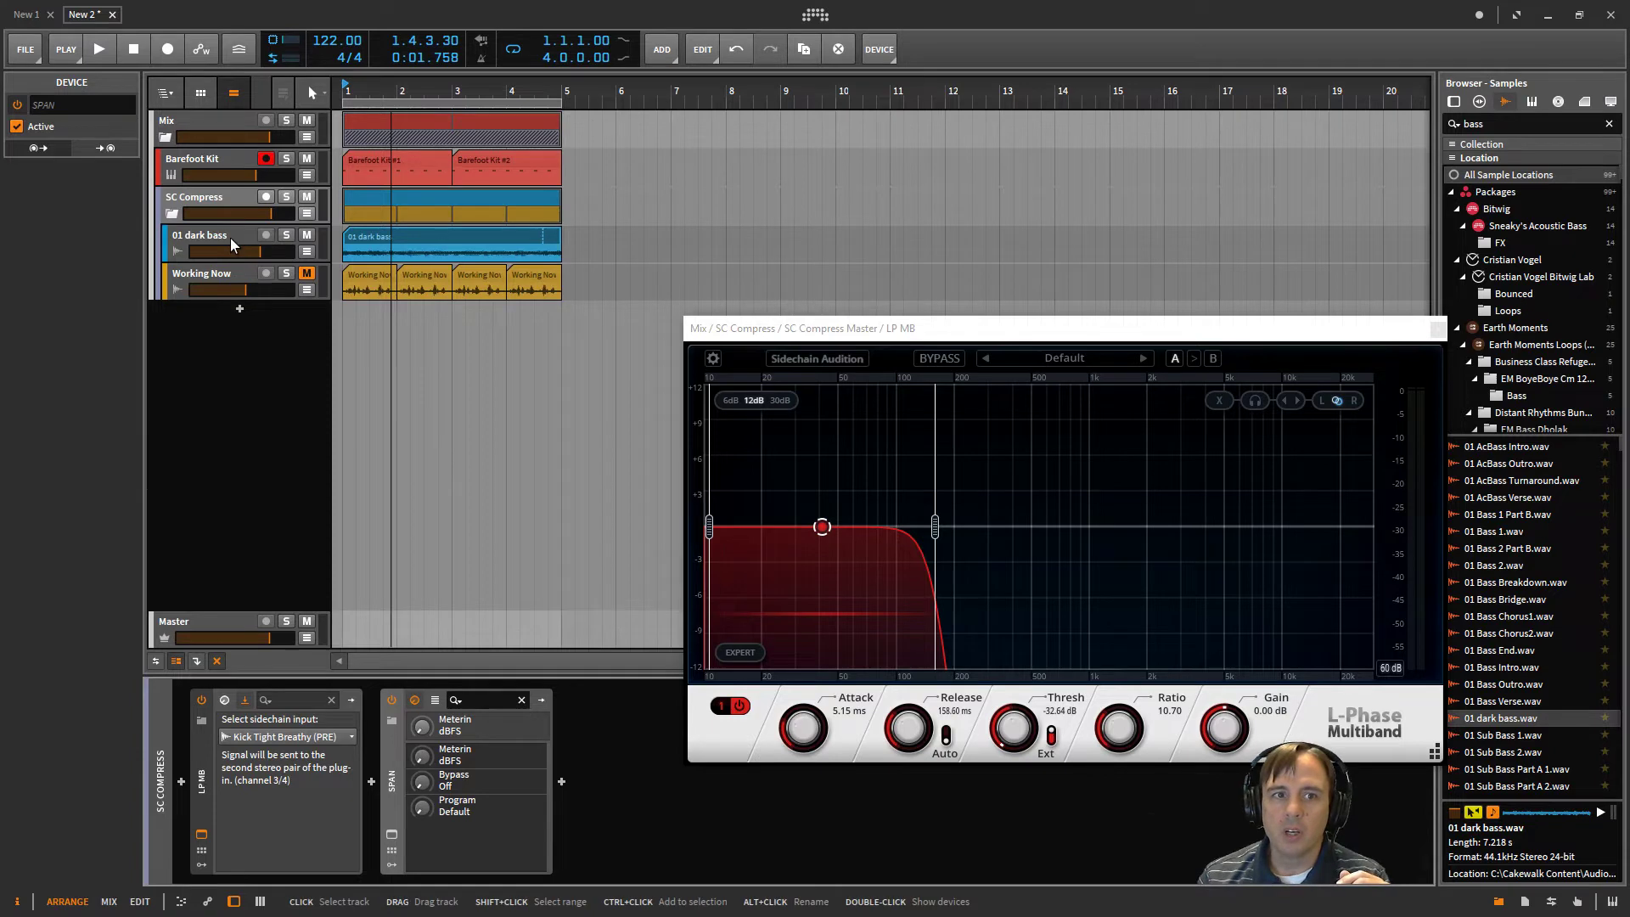
Step: Select the Working Now track to show its Manipulator plug-in, and play the track in solo
{"action": "left_click", "coordinate": [225, 270]}
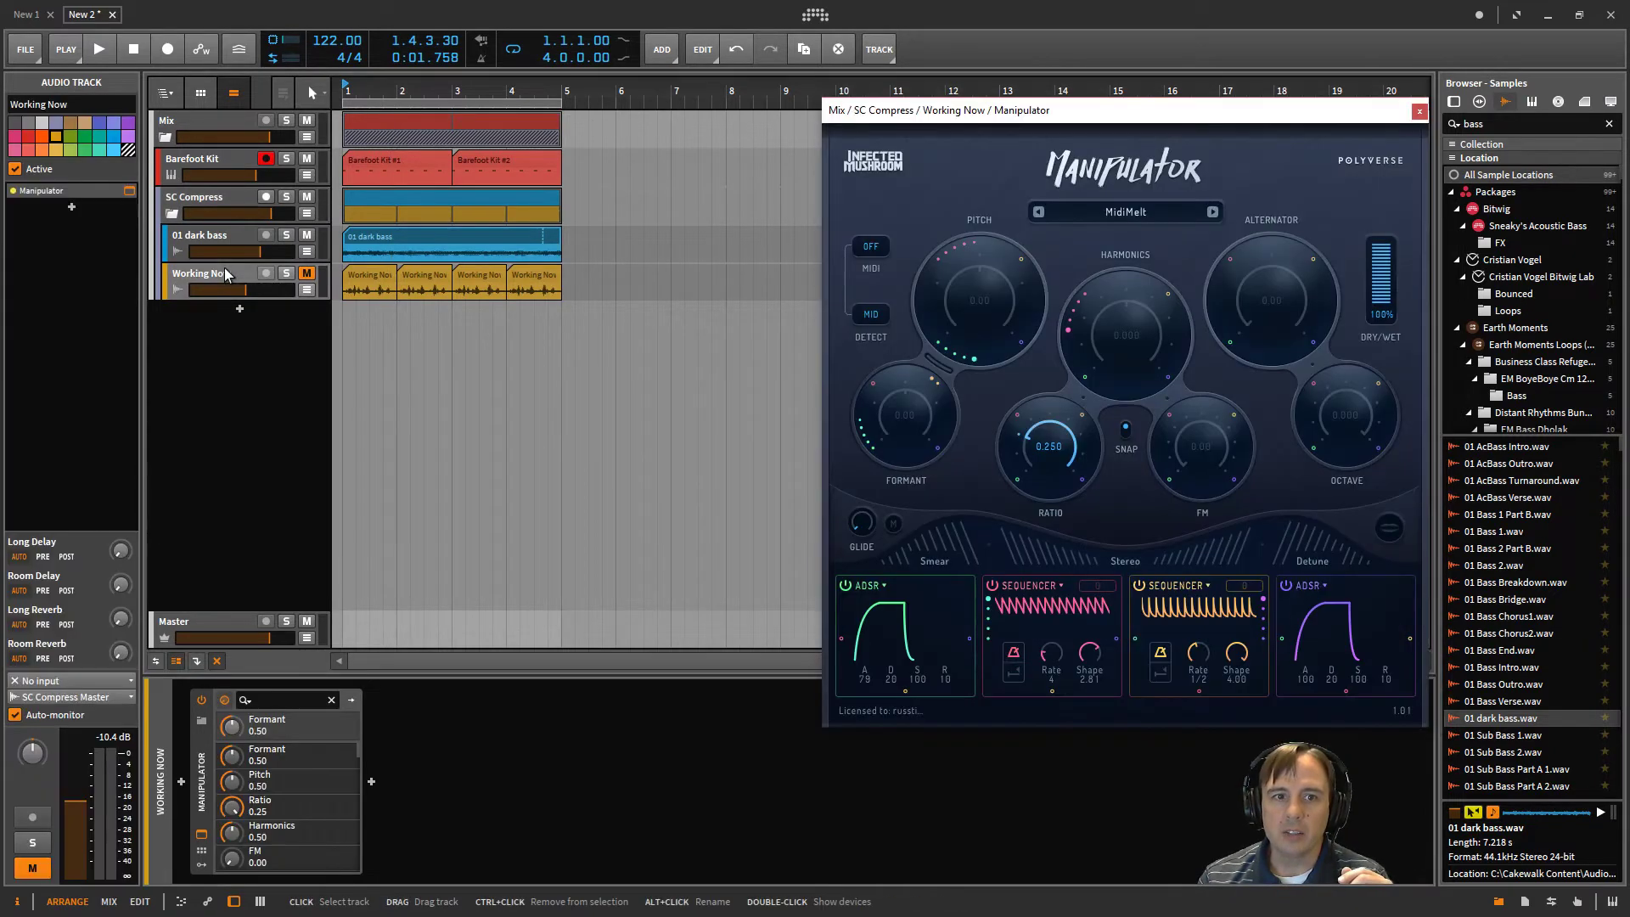
{"action": "left_click", "coordinate": [232, 233]}
{"action": "left_click", "coordinate": [232, 268]}
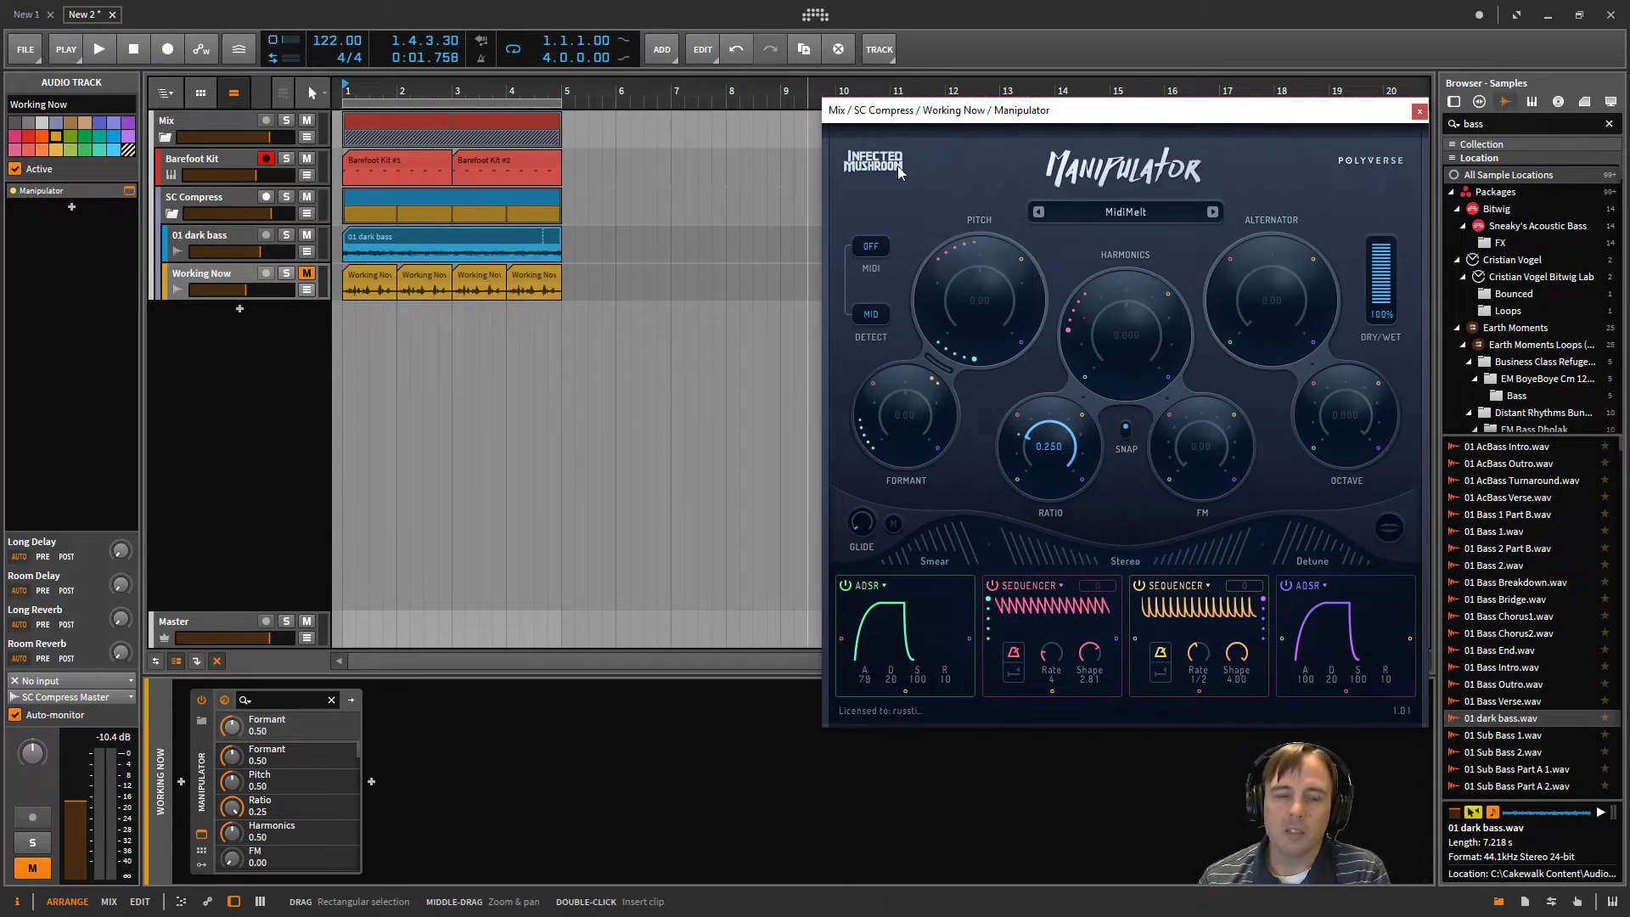
{"action": "left_click", "coordinate": [289, 273]}
{"action": "key", "text": "space"}
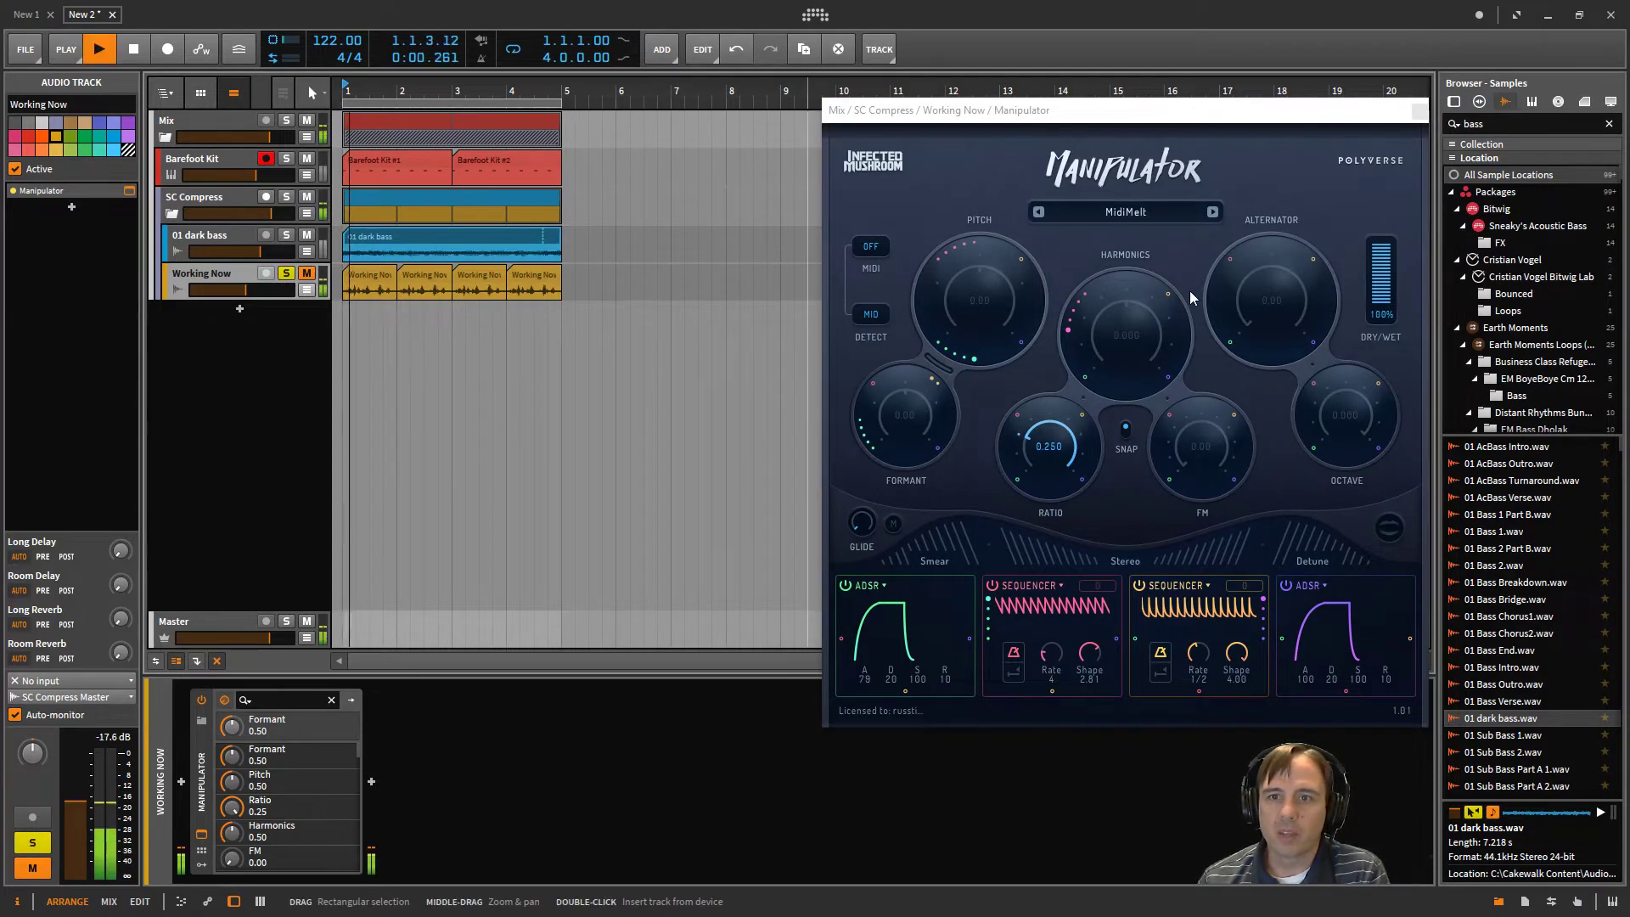
Step: During soloed playback of Working Now, audition Manipulator presets including Ominous presence, Blast-Off, Open up and Bass Step, ending on Infectron
{"action": "left_click", "coordinate": [1213, 212]}
{"action": "left_click", "coordinate": [1038, 212]}
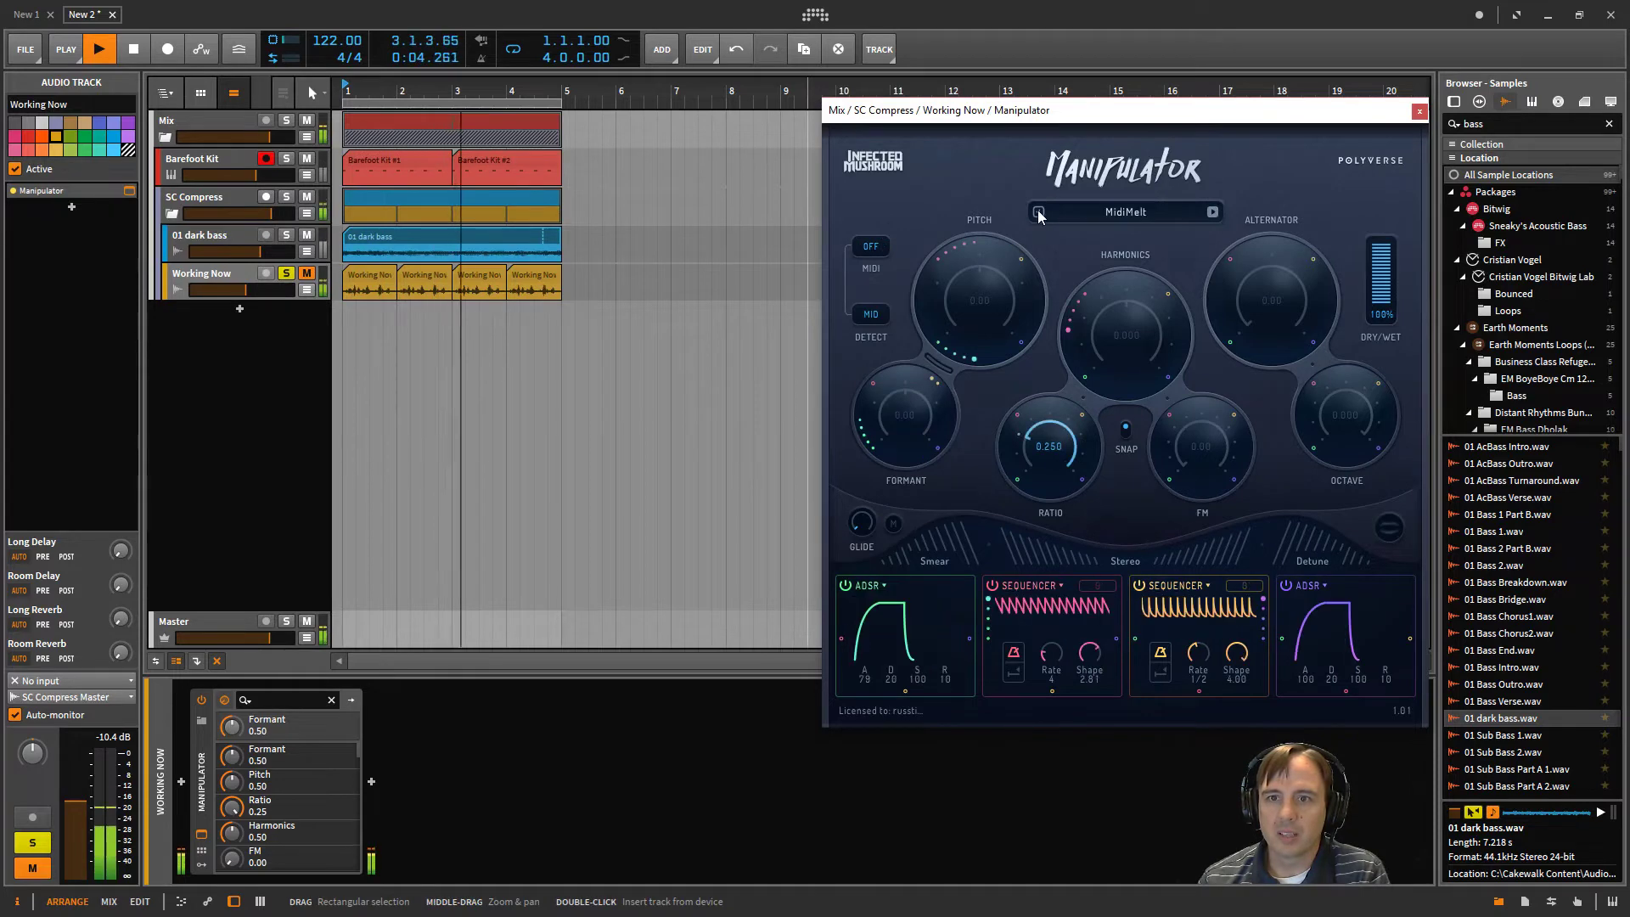
{"action": "left_click", "coordinate": [1039, 212]}
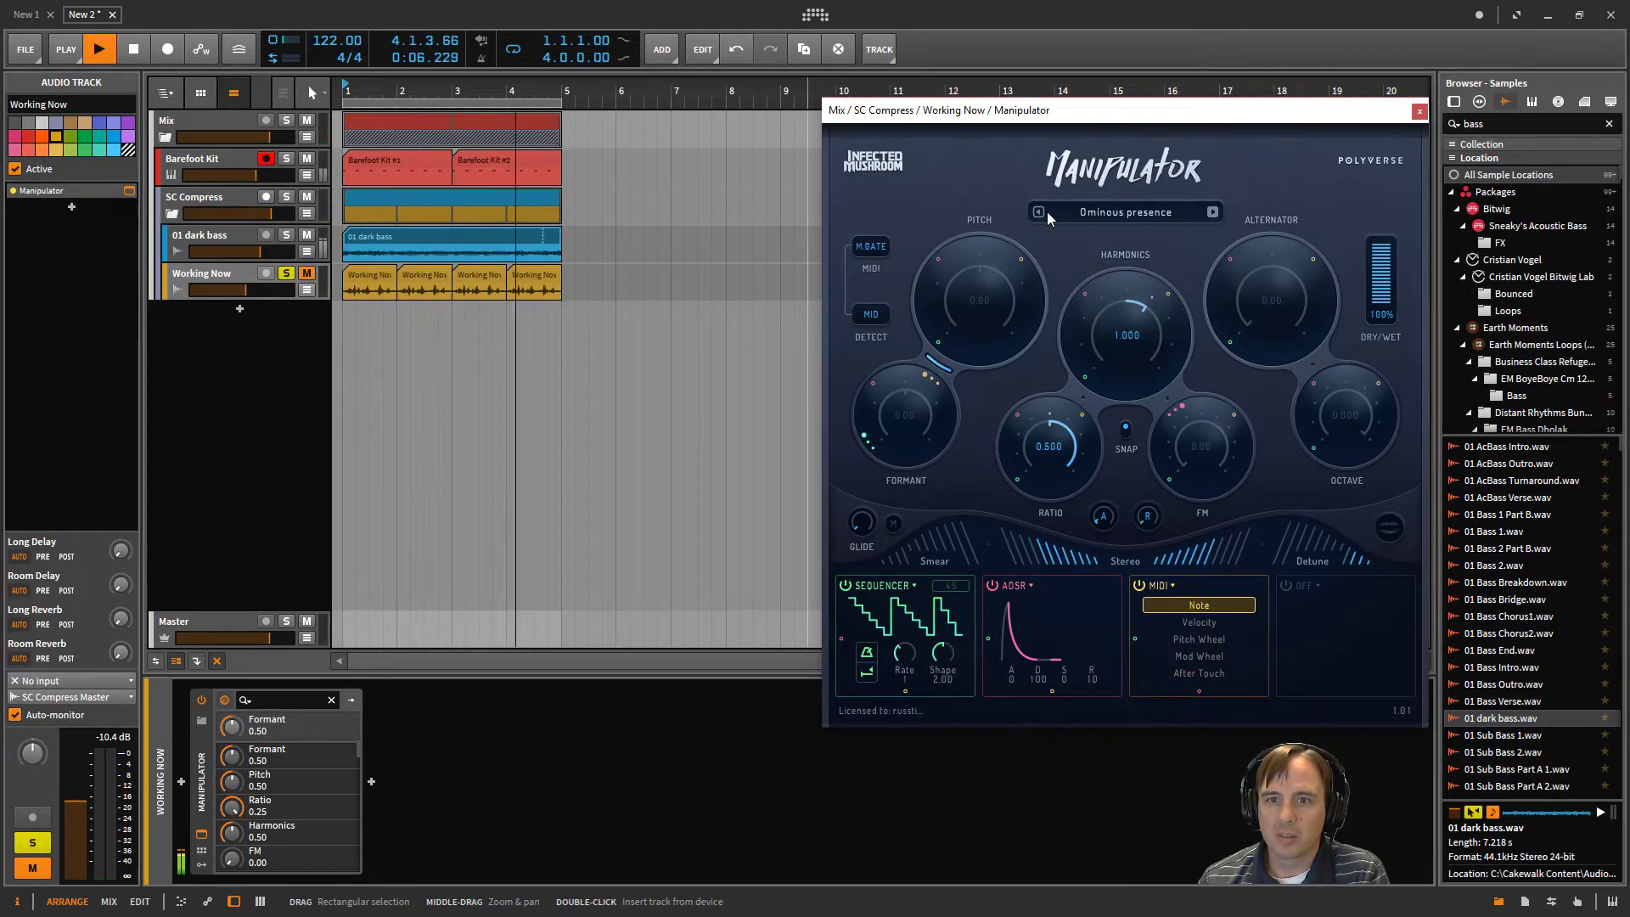
{"action": "left_click", "coordinate": [1040, 211]}
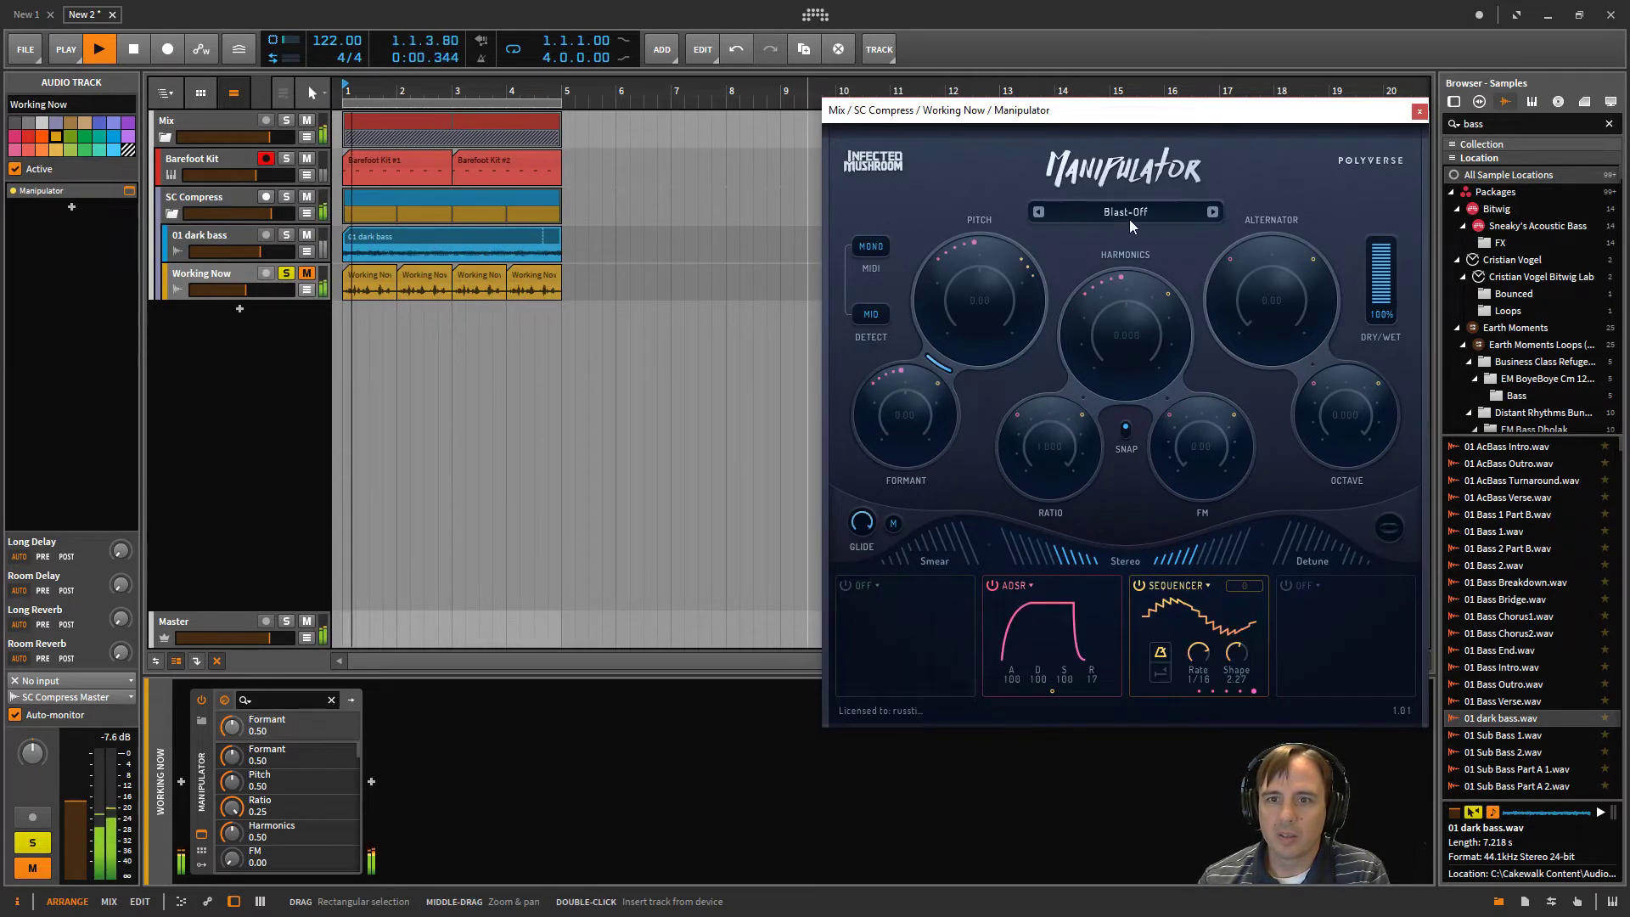
{"action": "left_click", "coordinate": [1210, 212]}
{"action": "left_click", "coordinate": [1210, 212]}
{"action": "left_click", "coordinate": [1210, 212]}
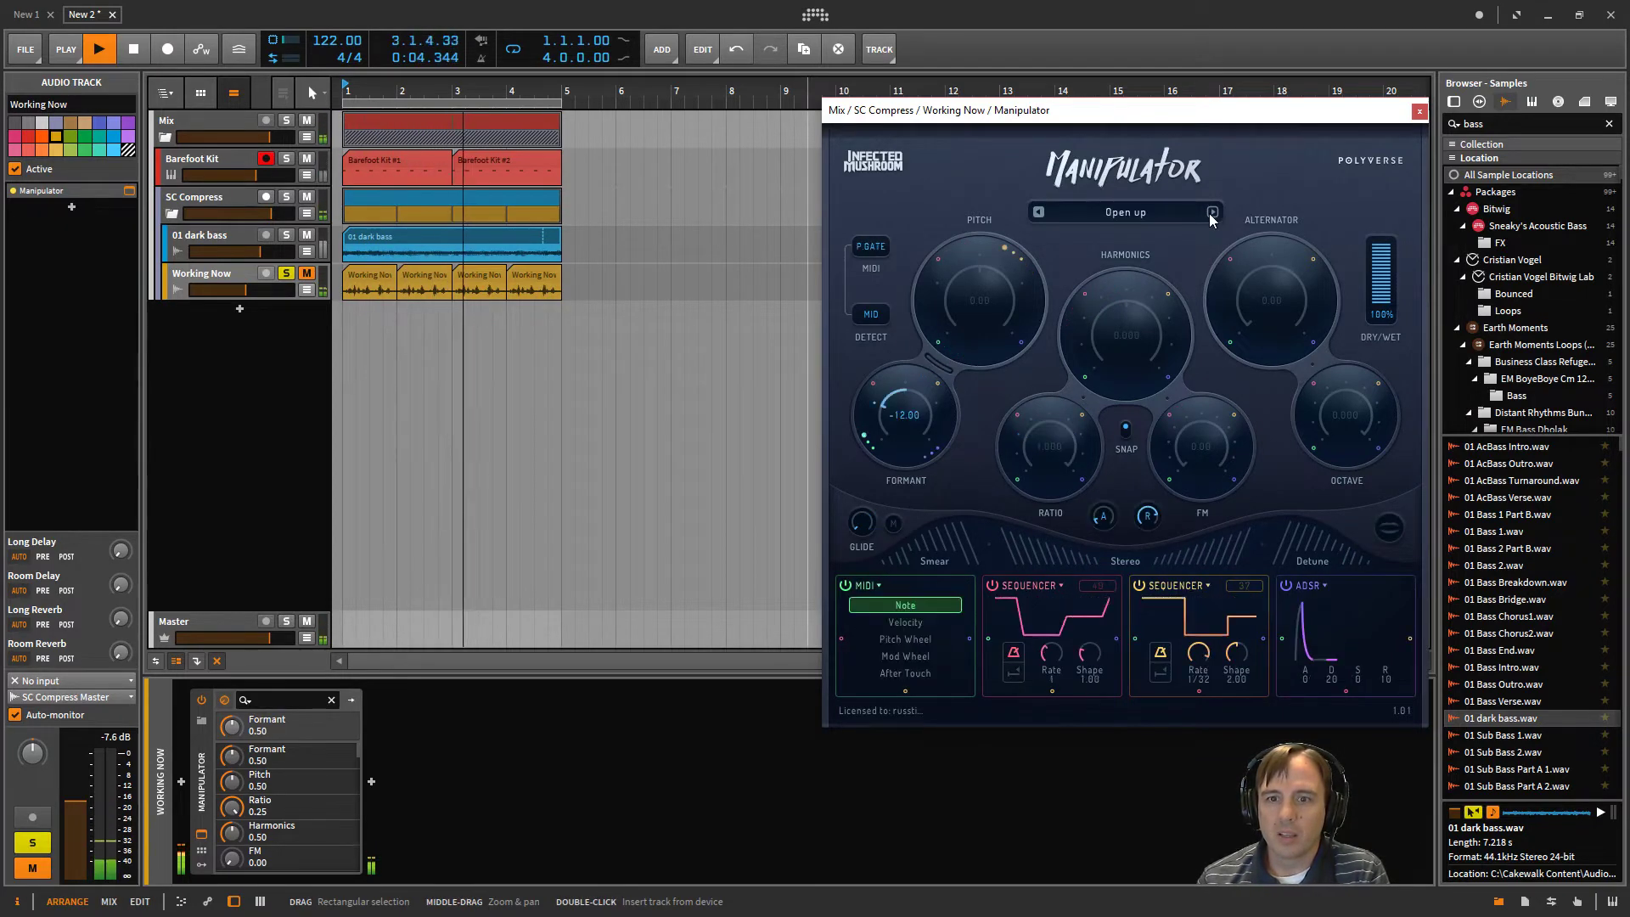
{"action": "left_click", "coordinate": [1212, 212]}
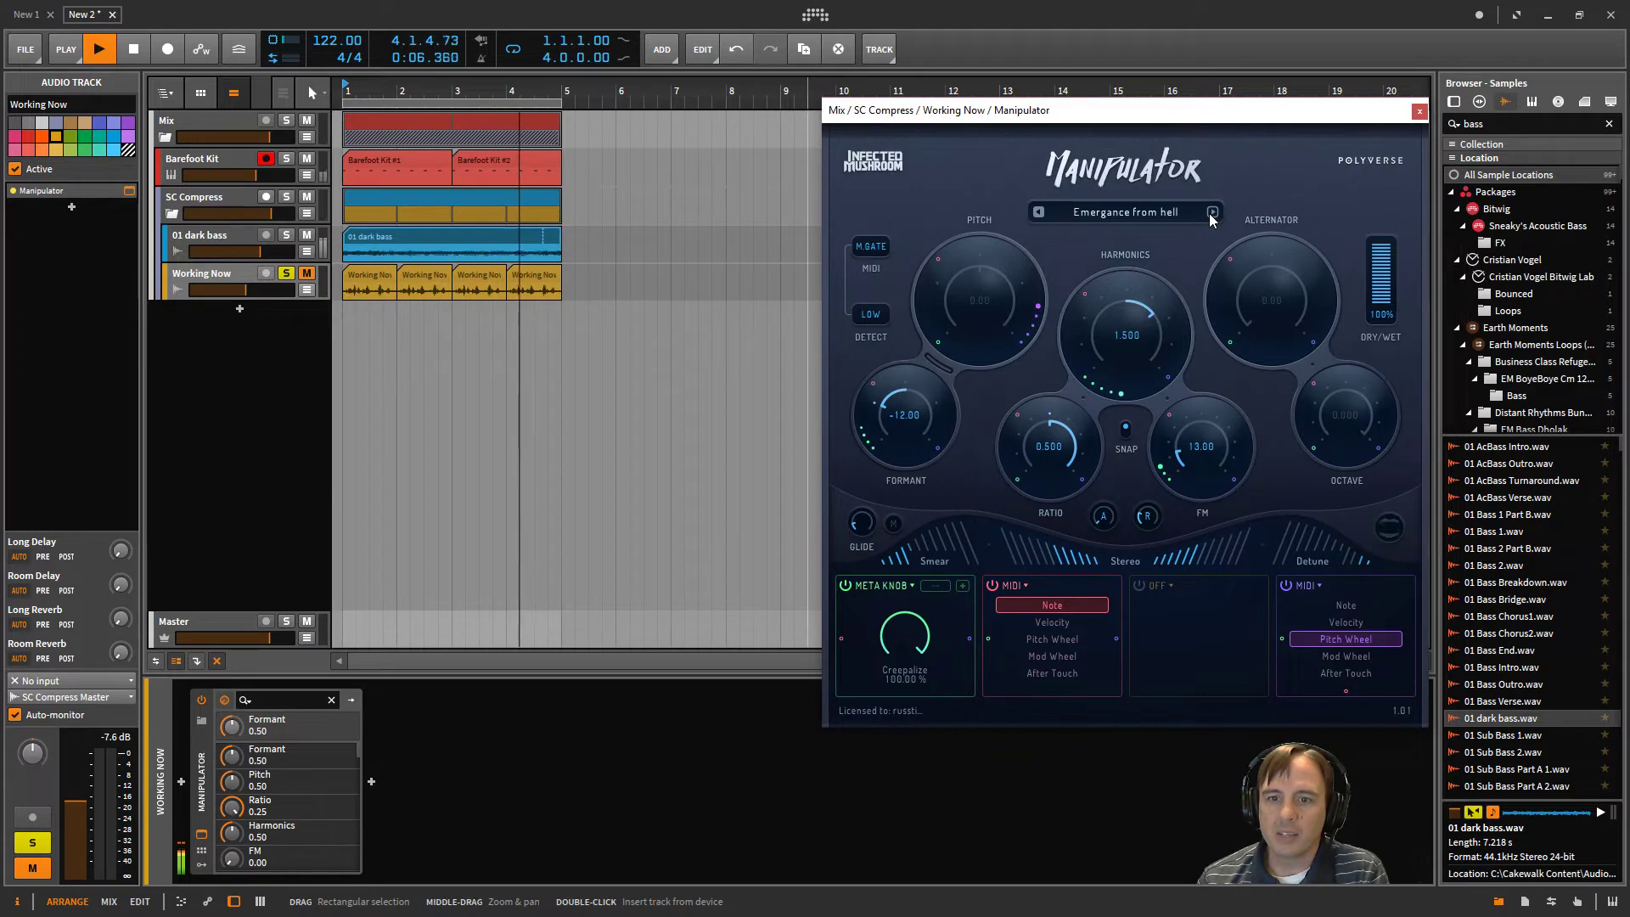
{"action": "left_click", "coordinate": [1211, 213]}
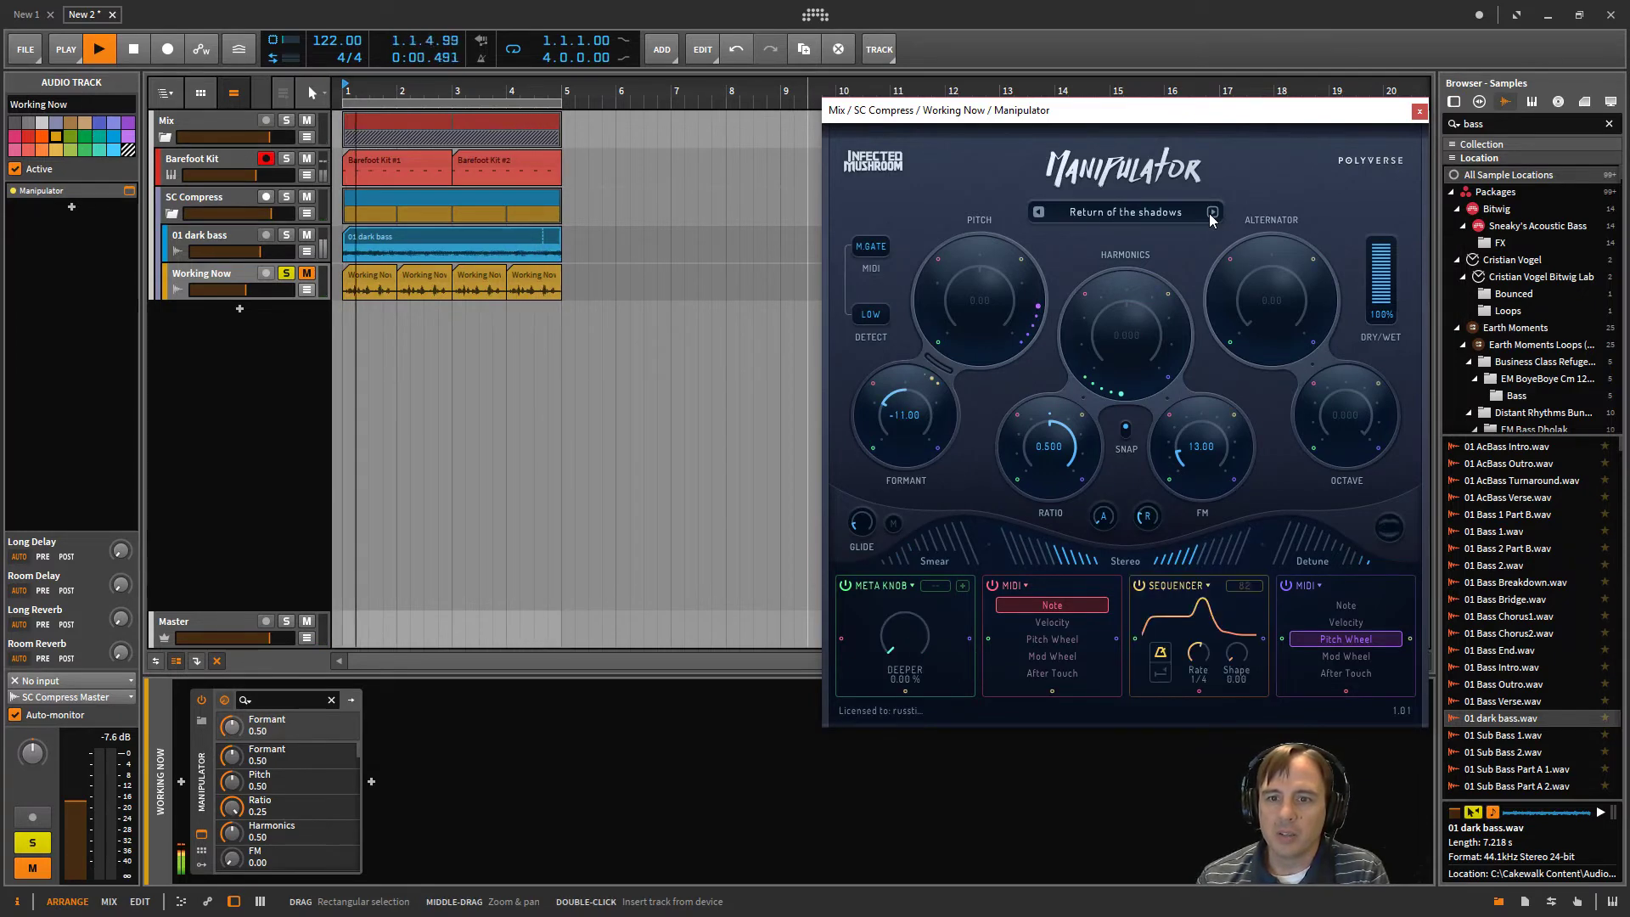
{"action": "left_click", "coordinate": [1211, 212]}
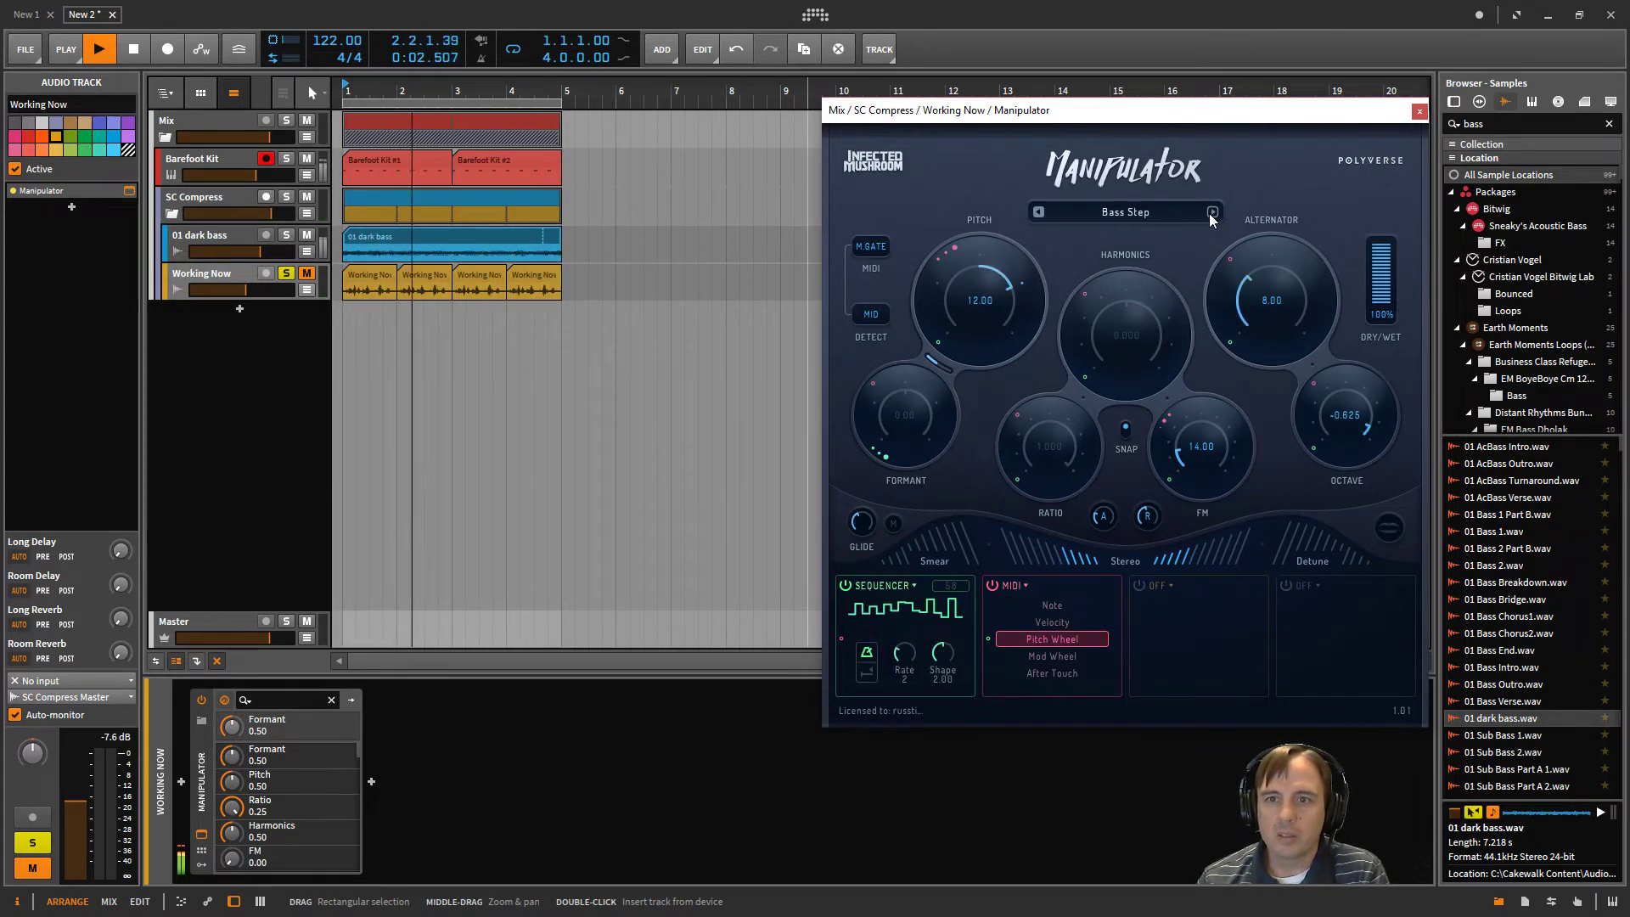
{"action": "left_click", "coordinate": [1211, 213]}
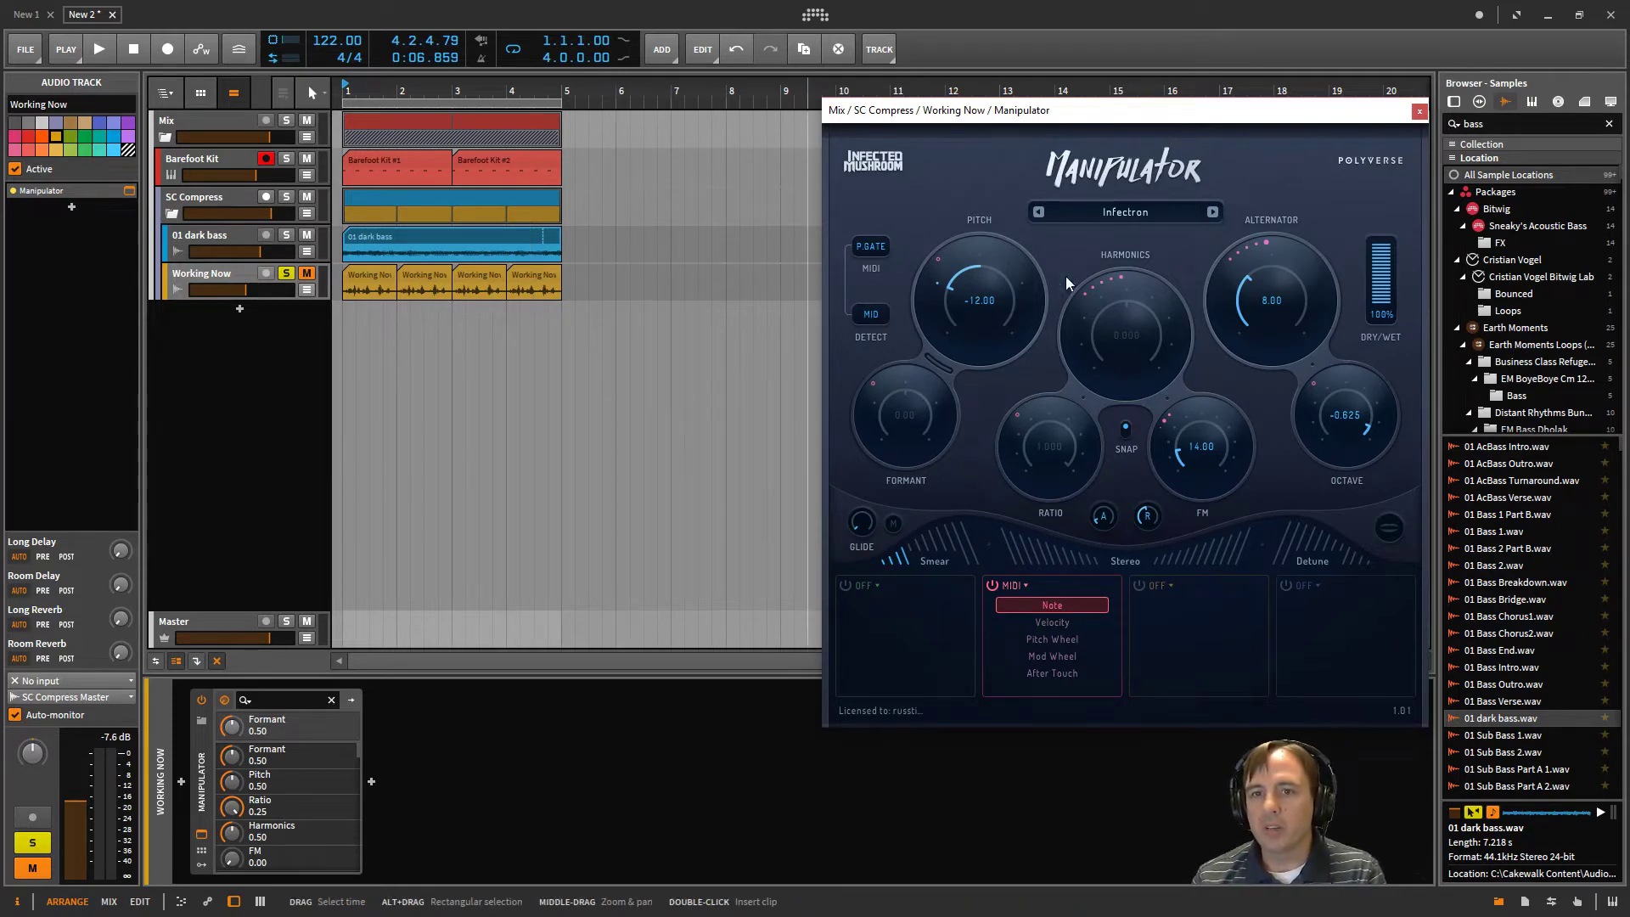
Step: Add an empty instrument track below Working Now in the SC Compress group and give it Working Now's orange colour
{"action": "left_click", "coordinate": [240, 312]}
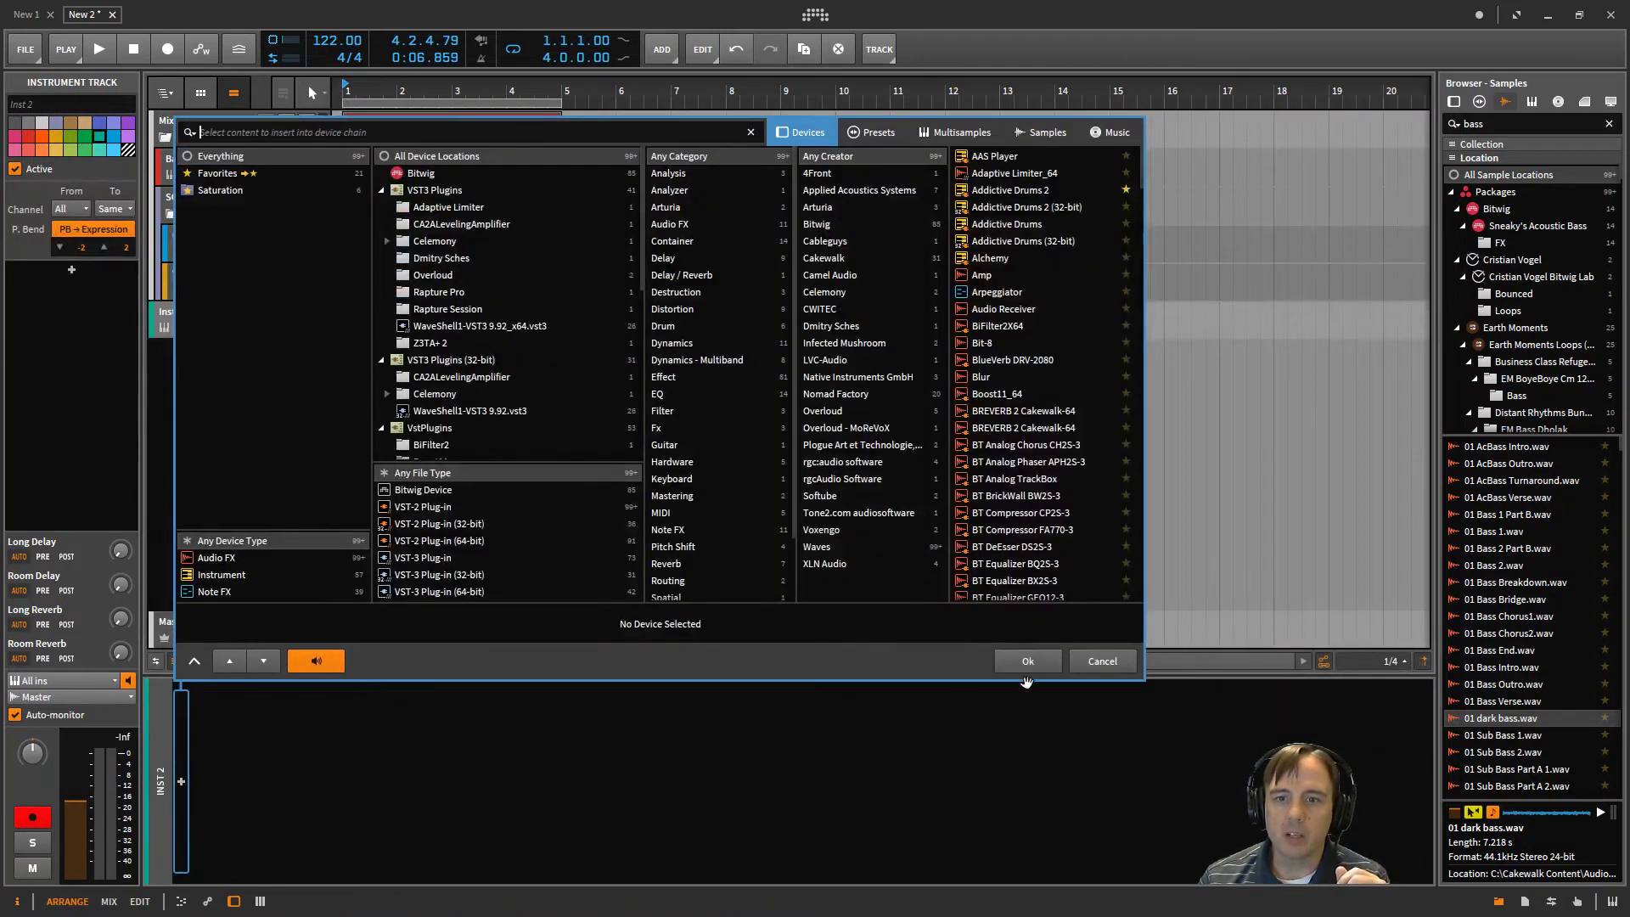
{"action": "left_click", "coordinate": [1103, 660]}
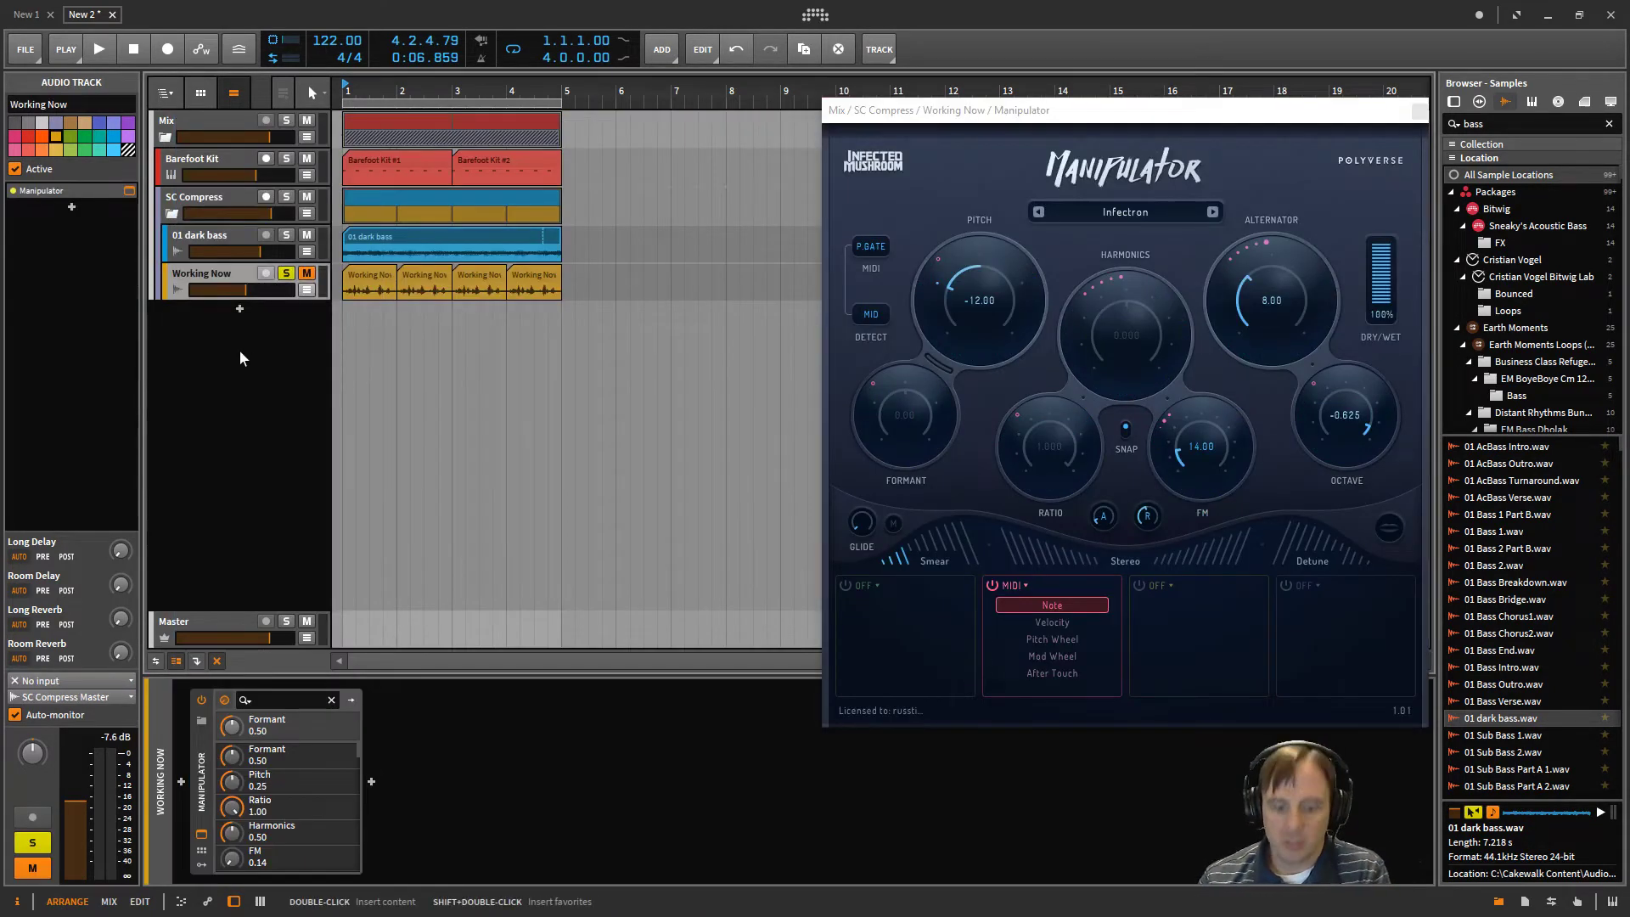
{"action": "double_click", "coordinate": [240, 358]}
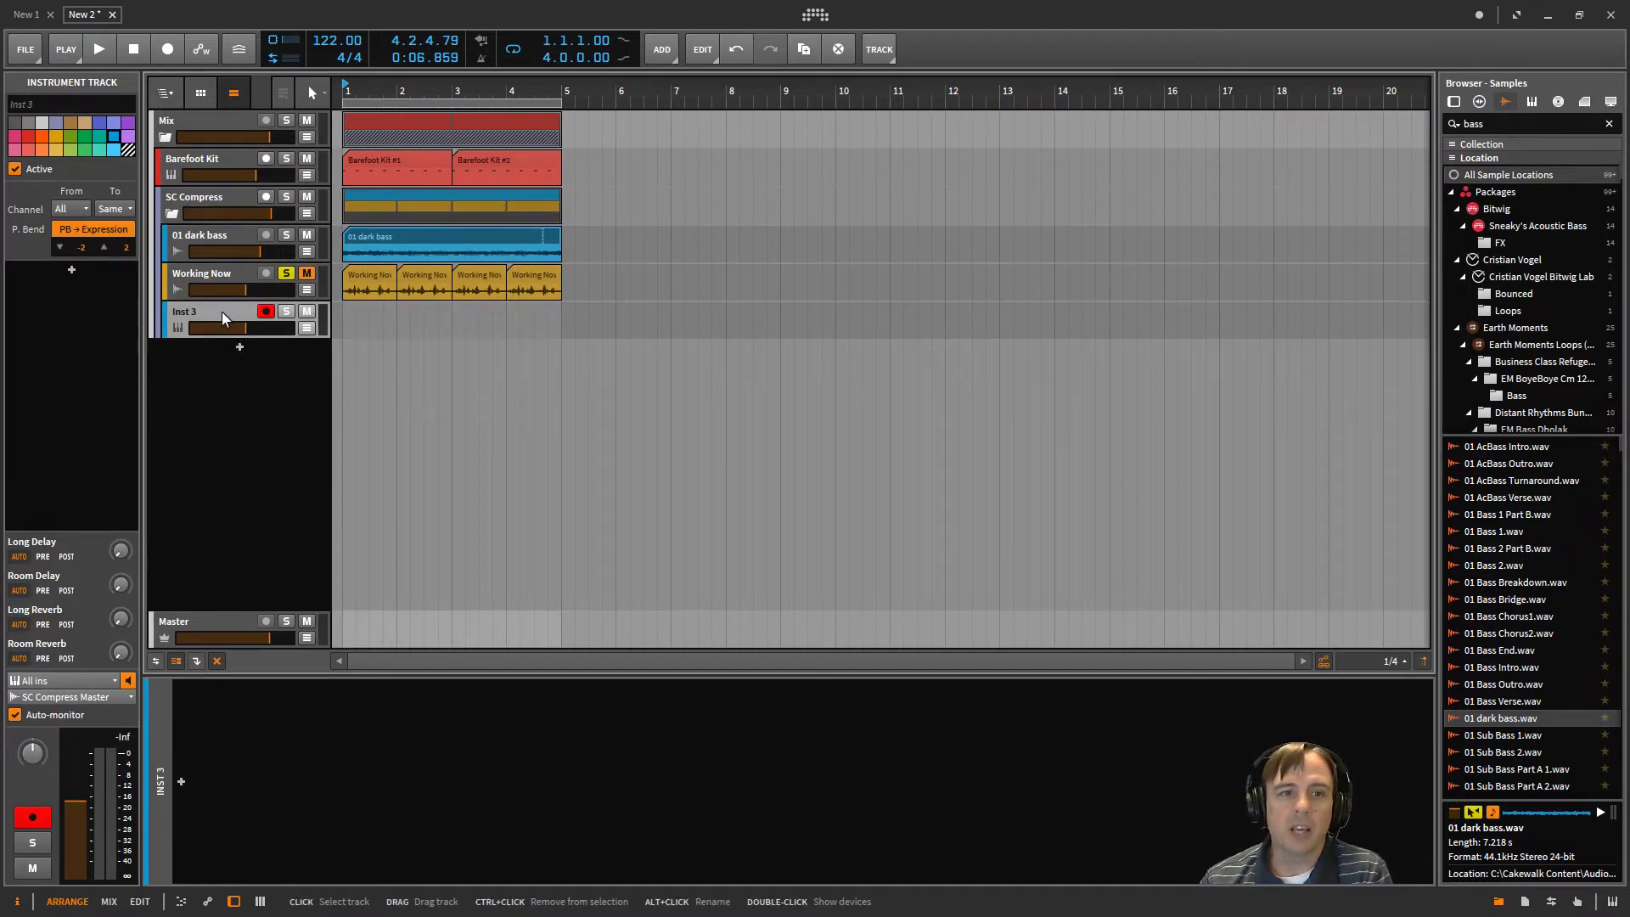
{"action": "left_click", "coordinate": [55, 138]}
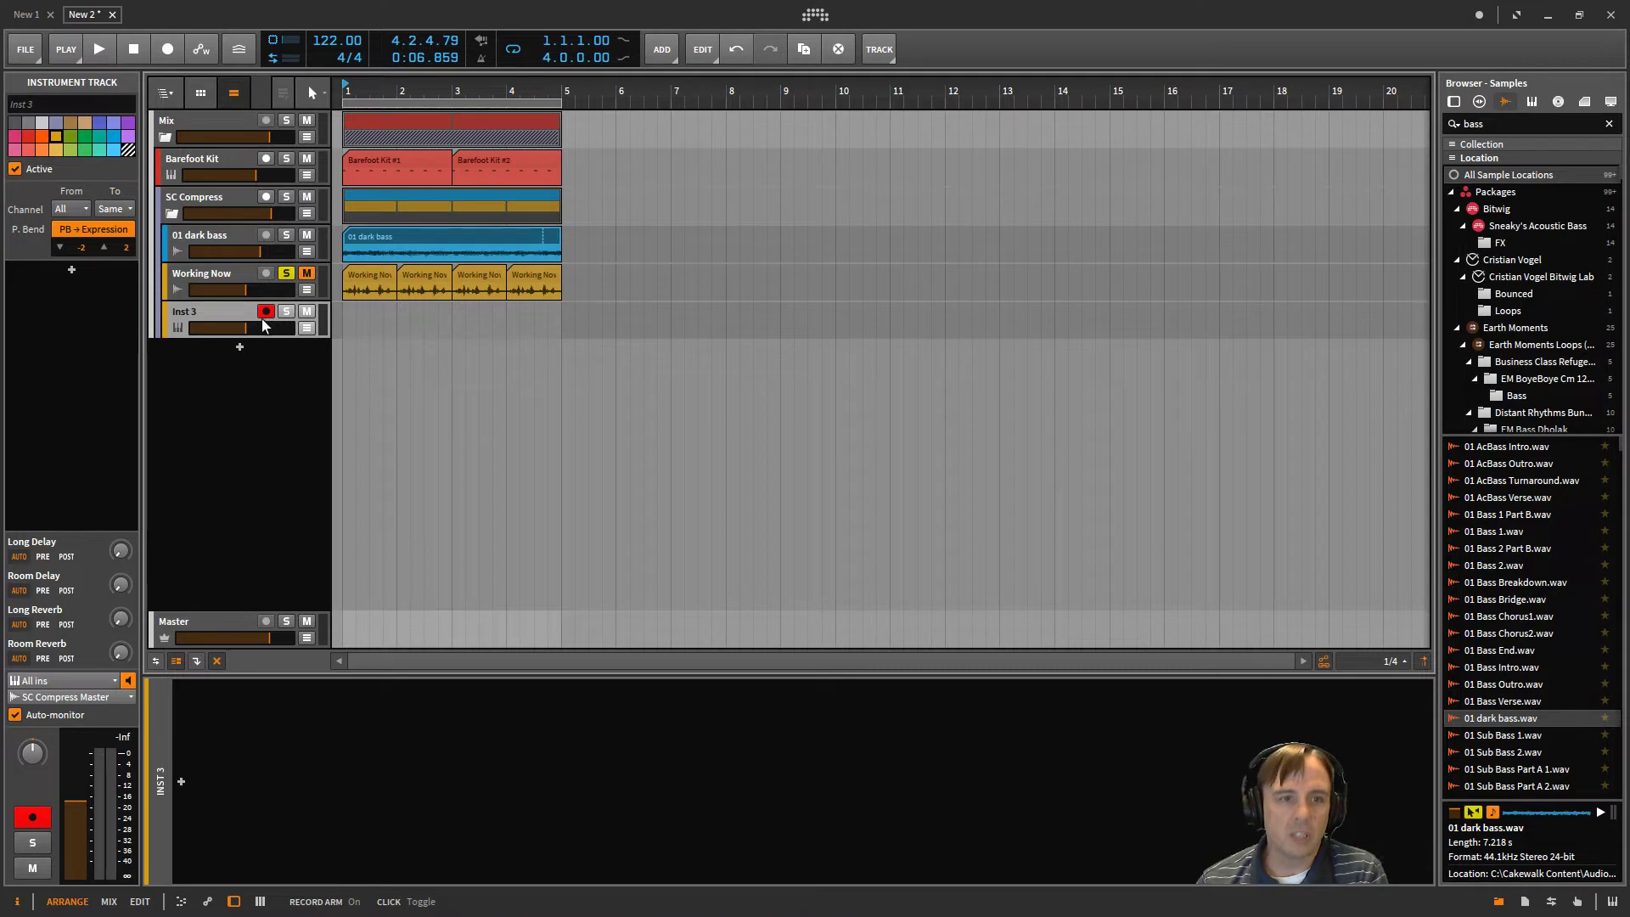
Step: Rename the new instrument track as Working Now MIDI
{"action": "double_click", "coordinate": [219, 311]}
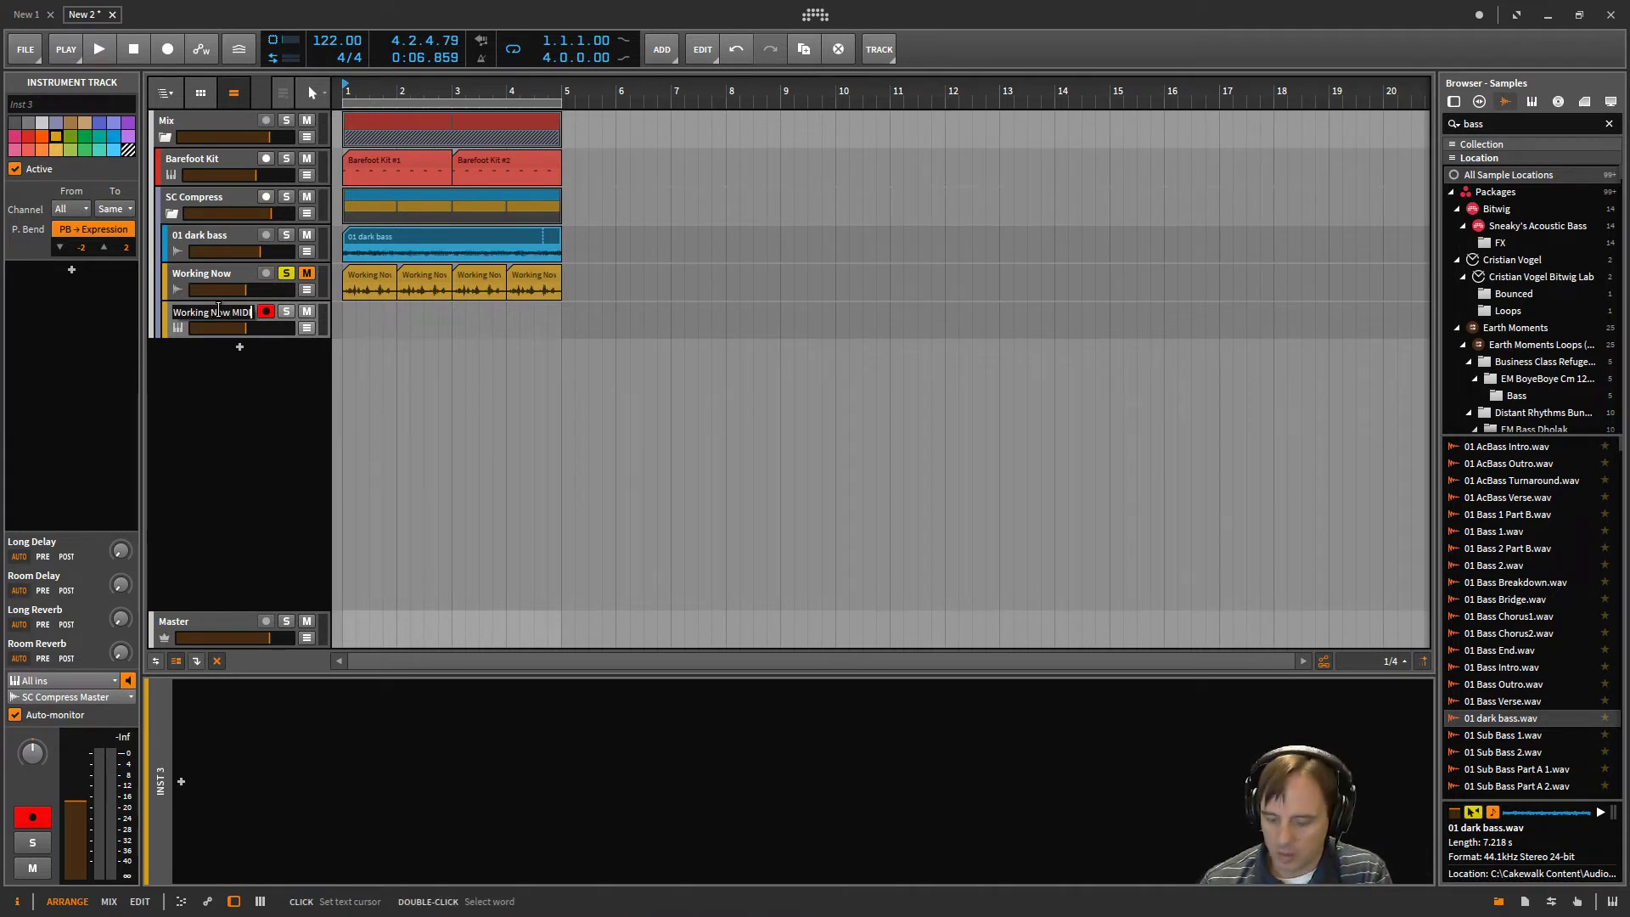
{"action": "type", "text": "Working Now MIDI"}
{"action": "key", "text": "Return"}
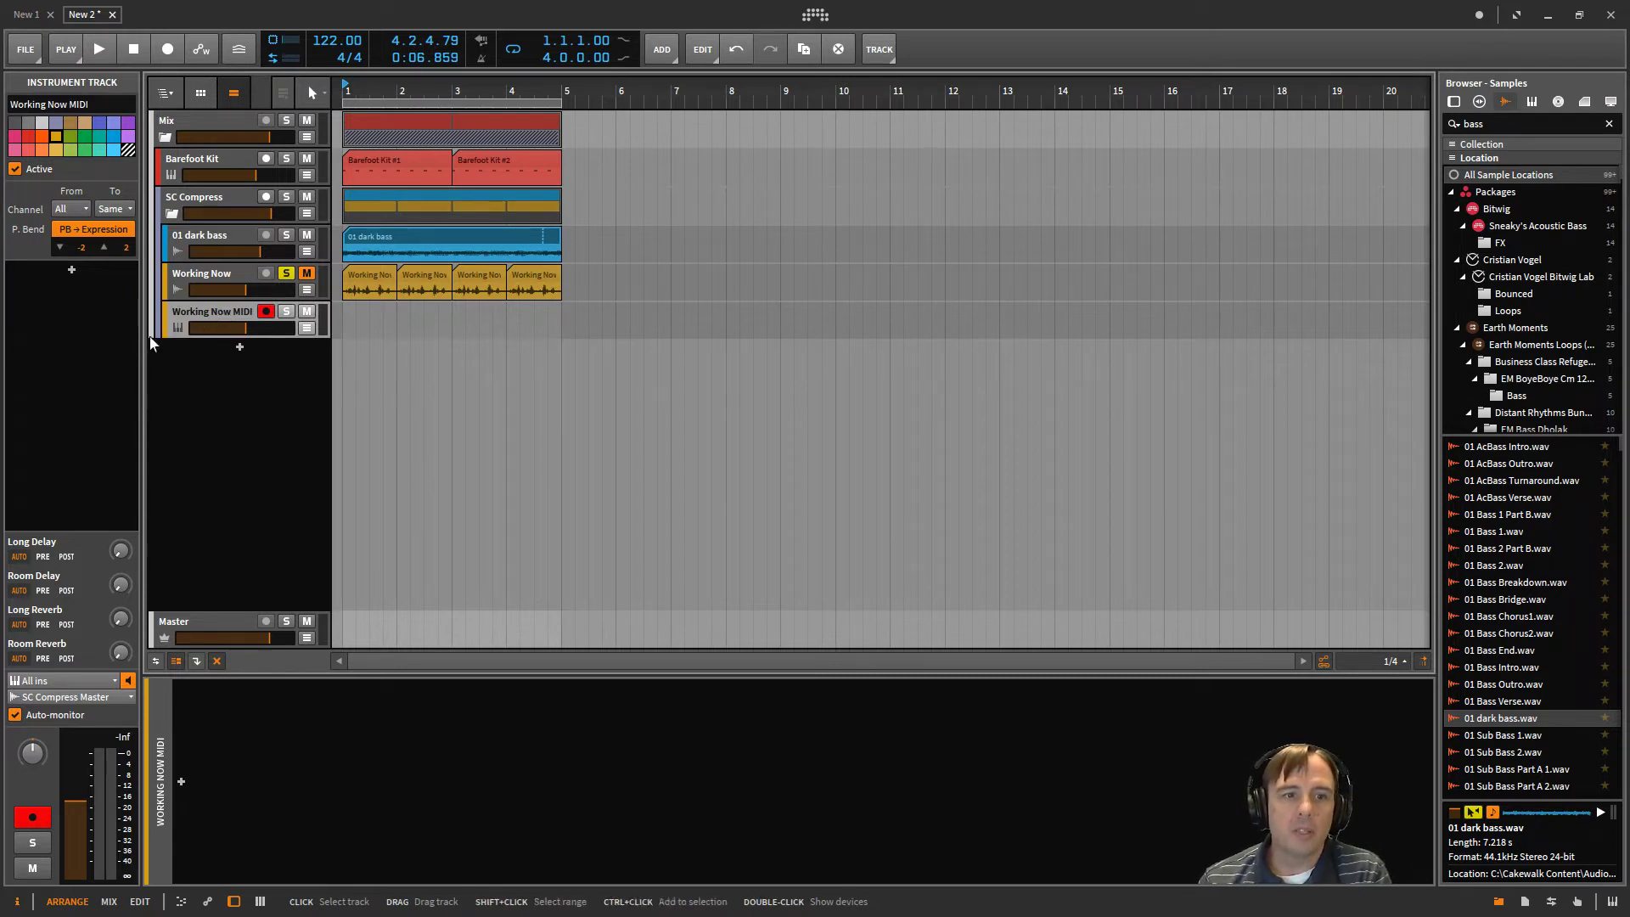
Step: Route the Working Now MIDI track's output to the Manipulator plug-in on the Working Now track in the SC Compress group
{"action": "left_click", "coordinate": [129, 698]}
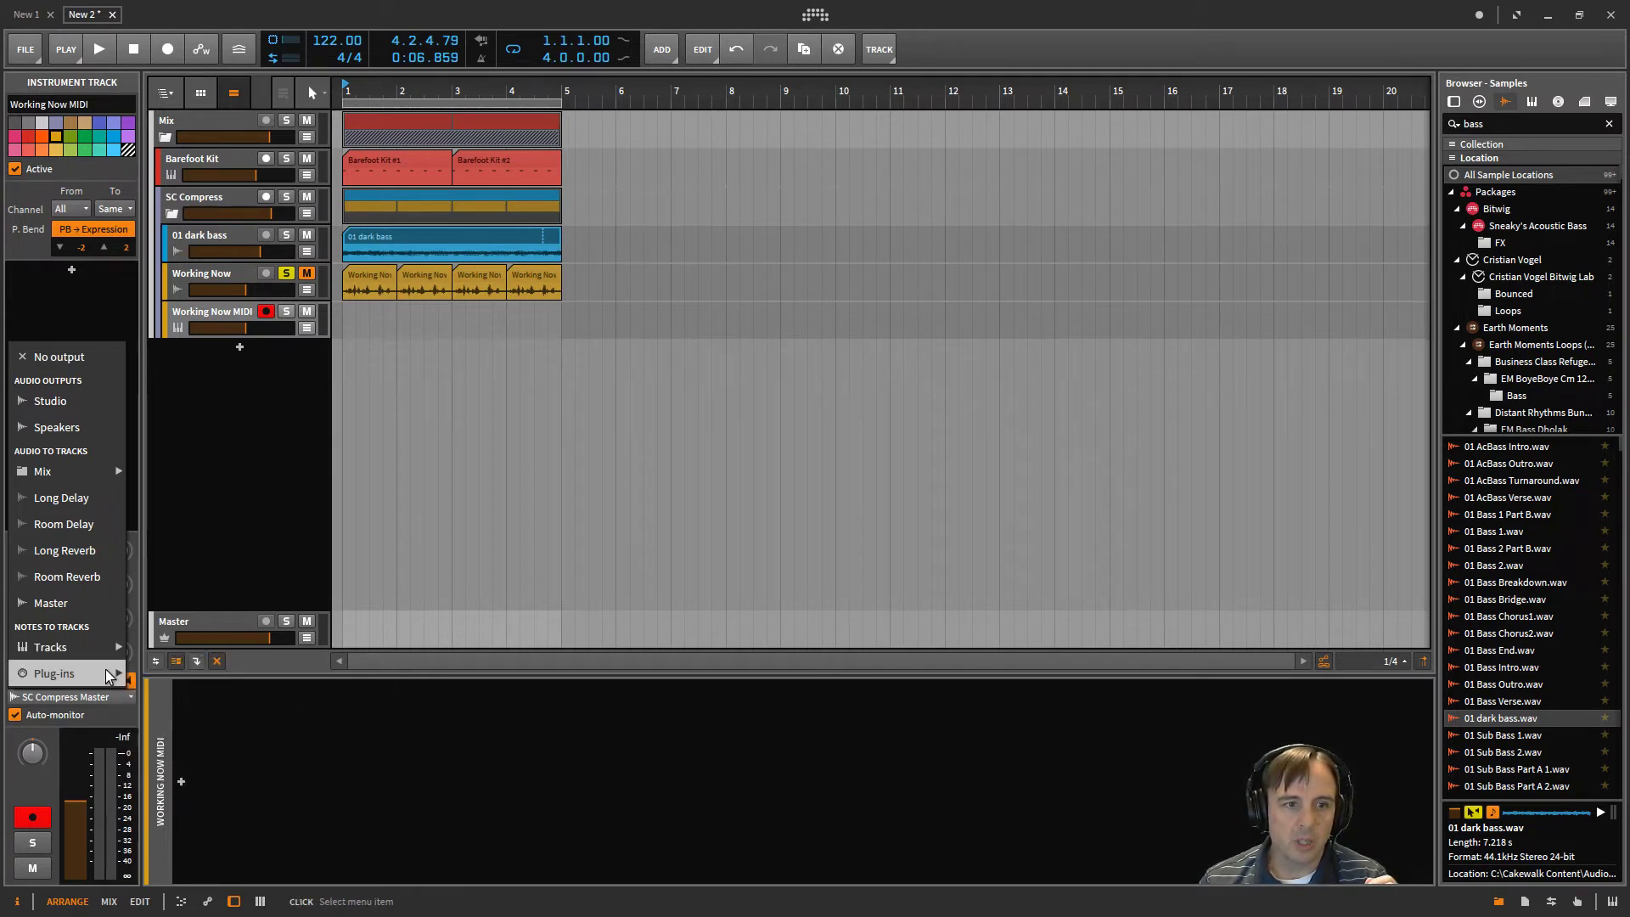
{"action": "mouse_move", "coordinate": [85, 675]}
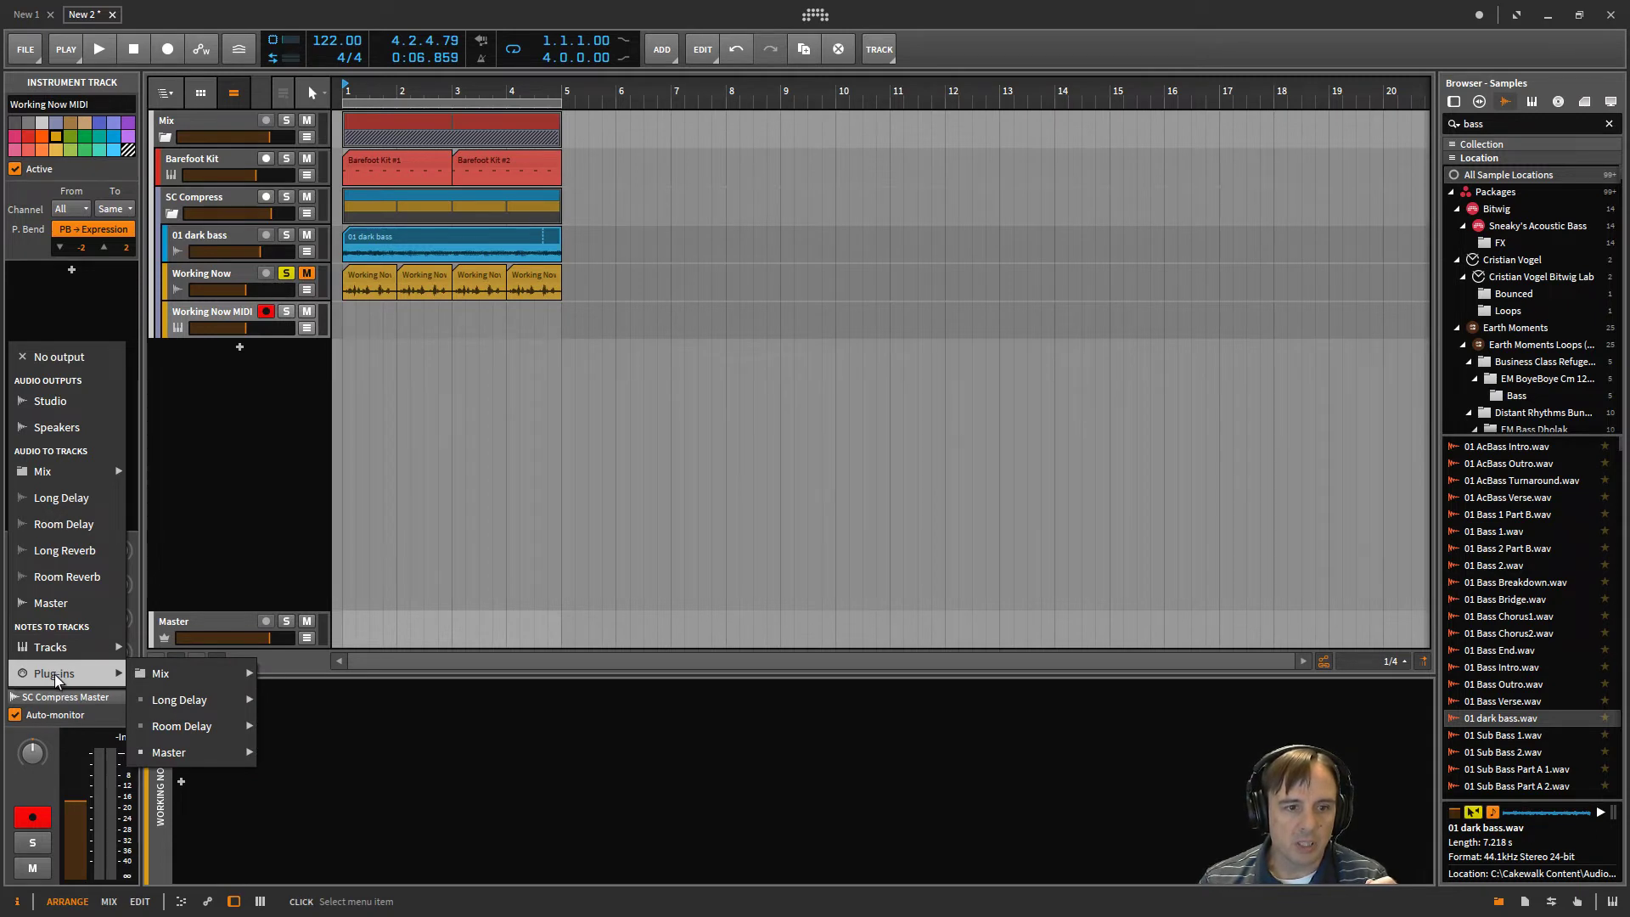
{"action": "mouse_move", "coordinate": [171, 678]}
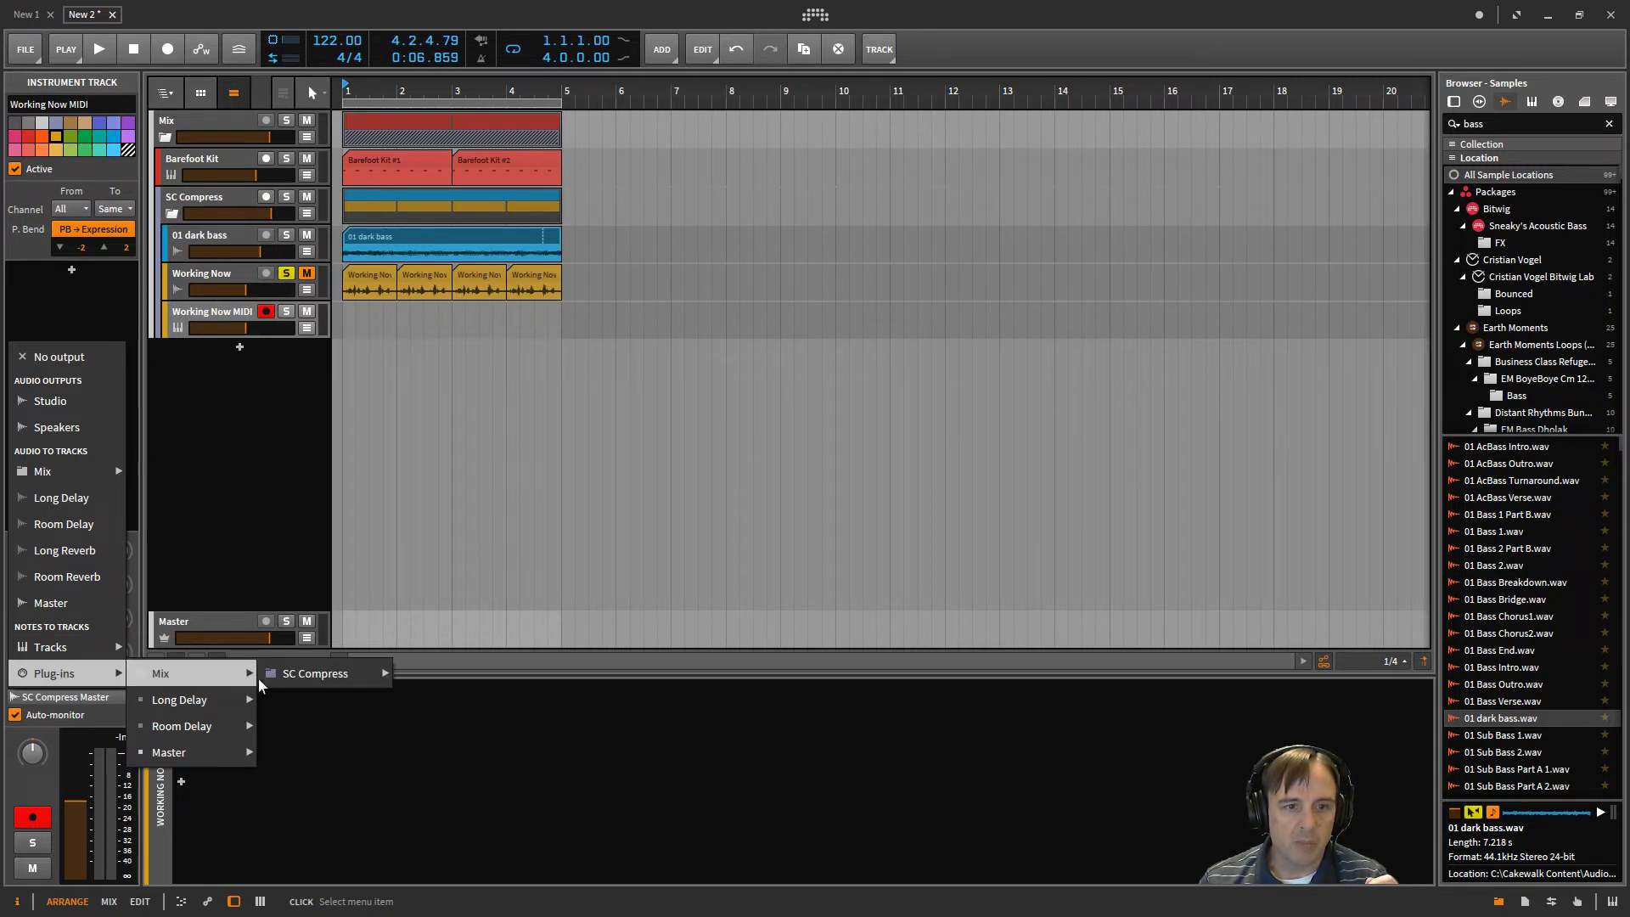
{"action": "mouse_move", "coordinate": [299, 679]}
{"action": "mouse_move", "coordinate": [442, 680]}
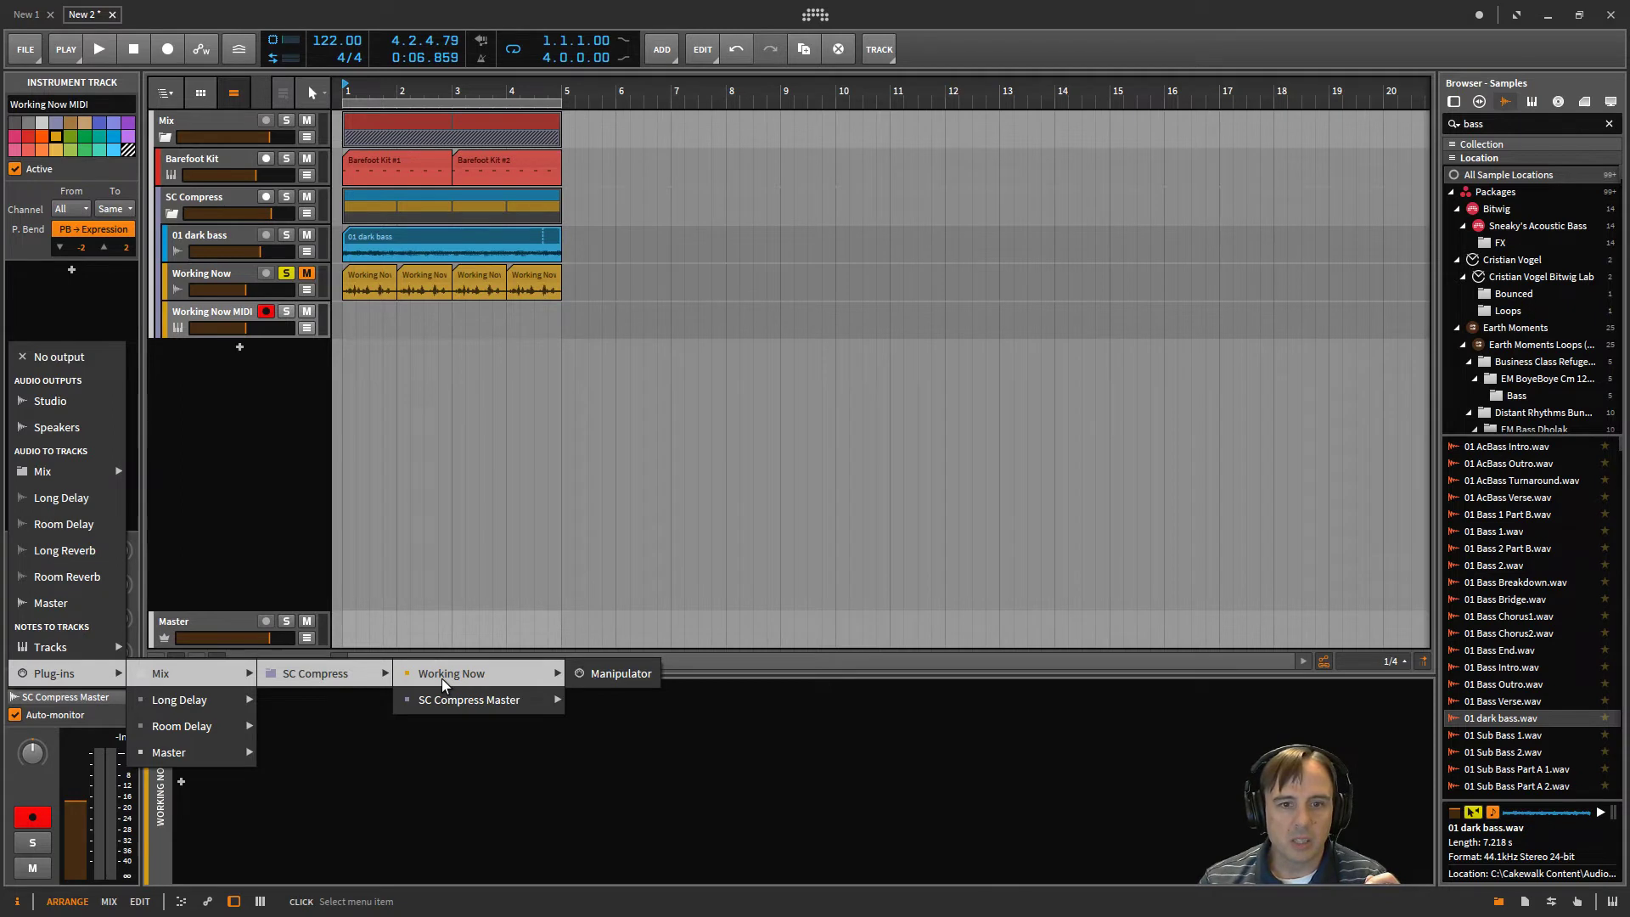
{"action": "left_click", "coordinate": [623, 675]}
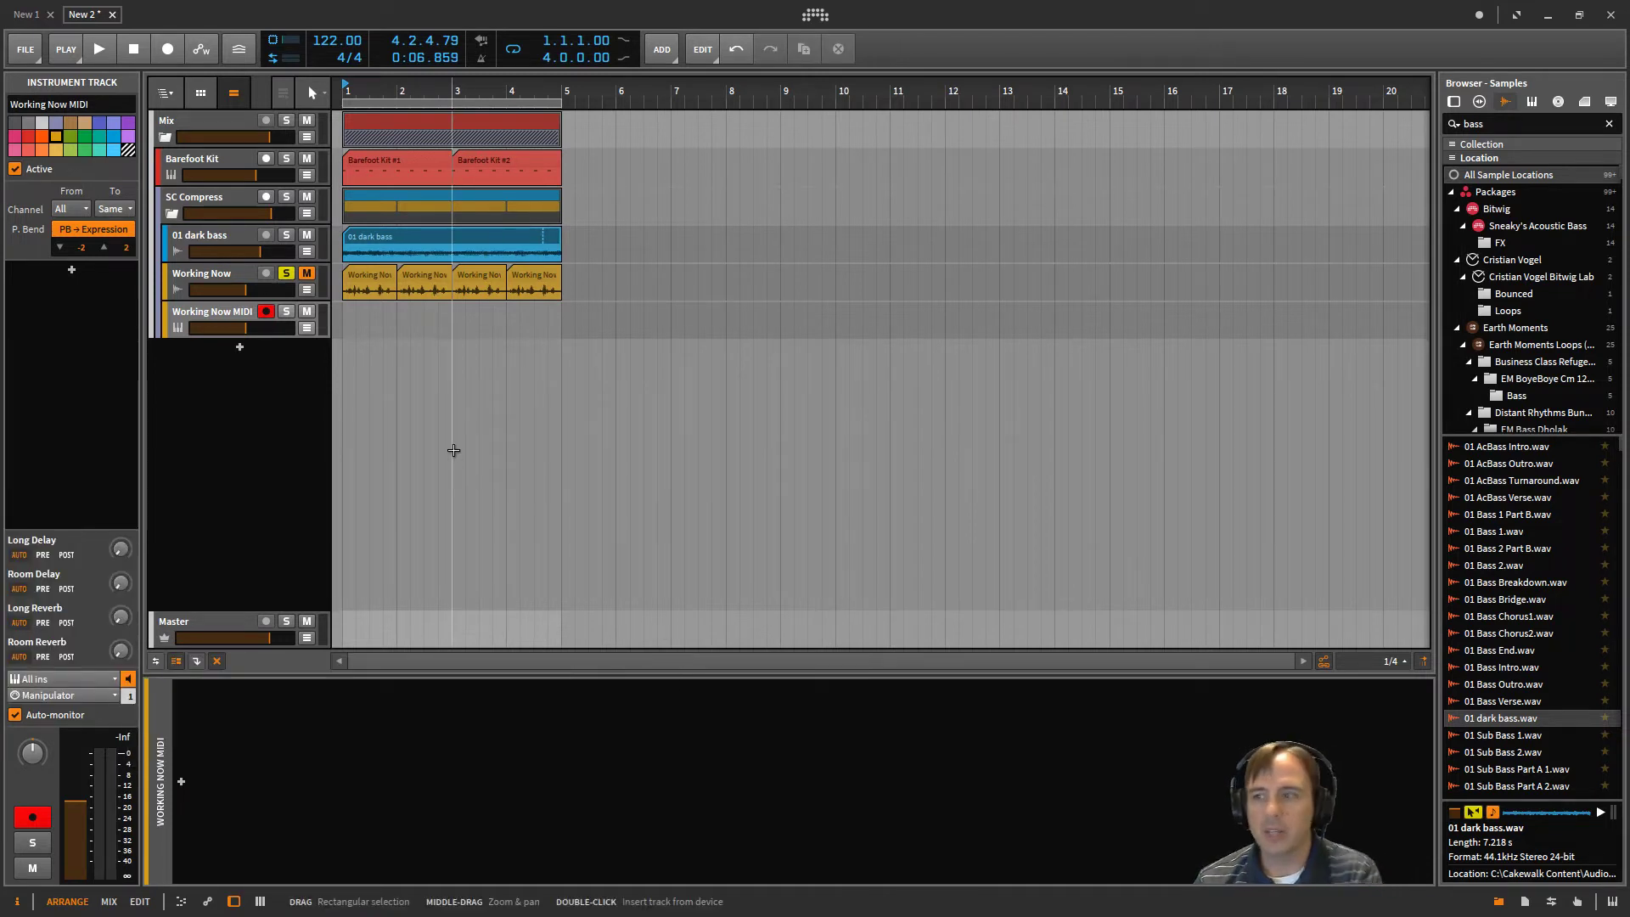
Step: Solo the Working Now MIDI track, show Working Now's Manipulator and start playback to test the Infectron preset with MIDI notes
{"action": "left_click", "coordinate": [287, 311]}
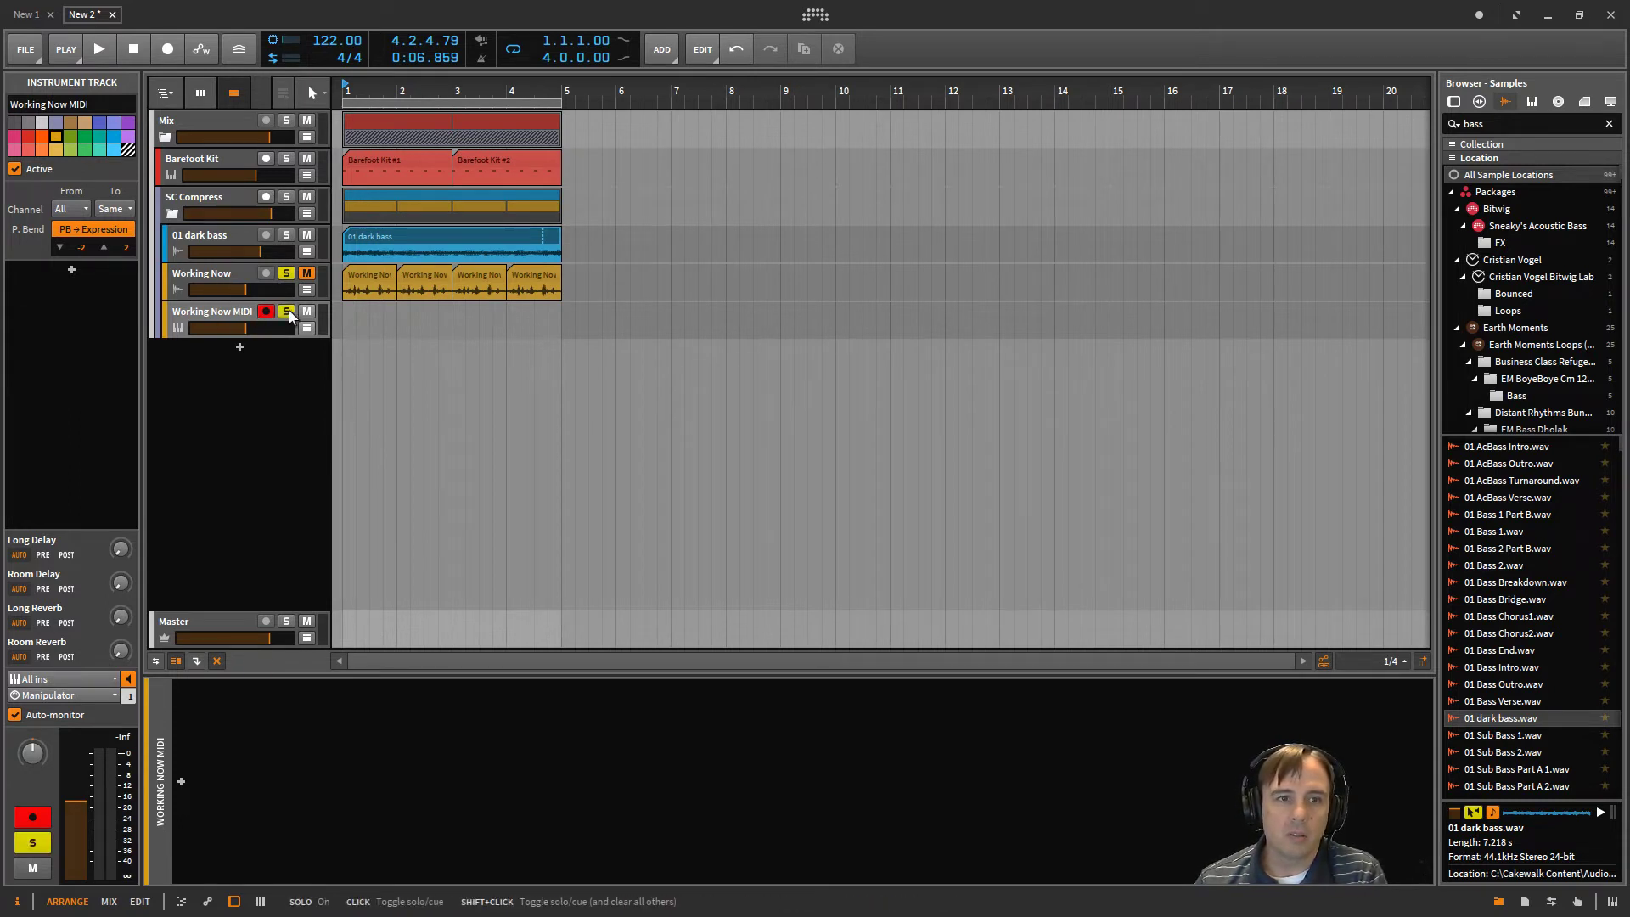
{"action": "left_click", "coordinate": [224, 274]}
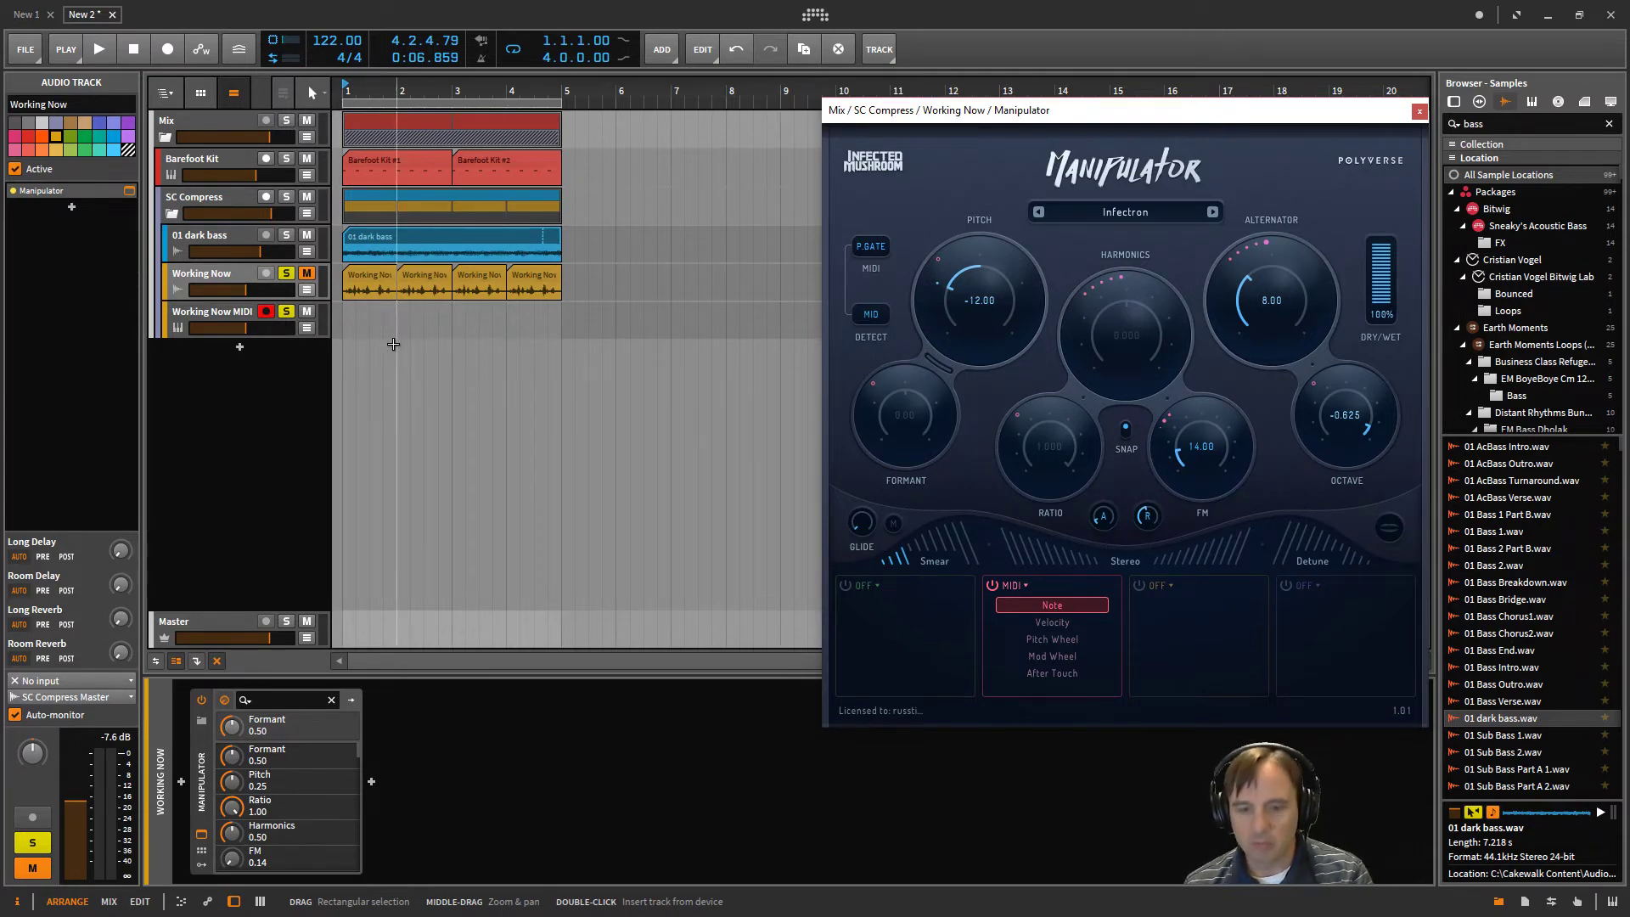
{"action": "key", "text": "space"}
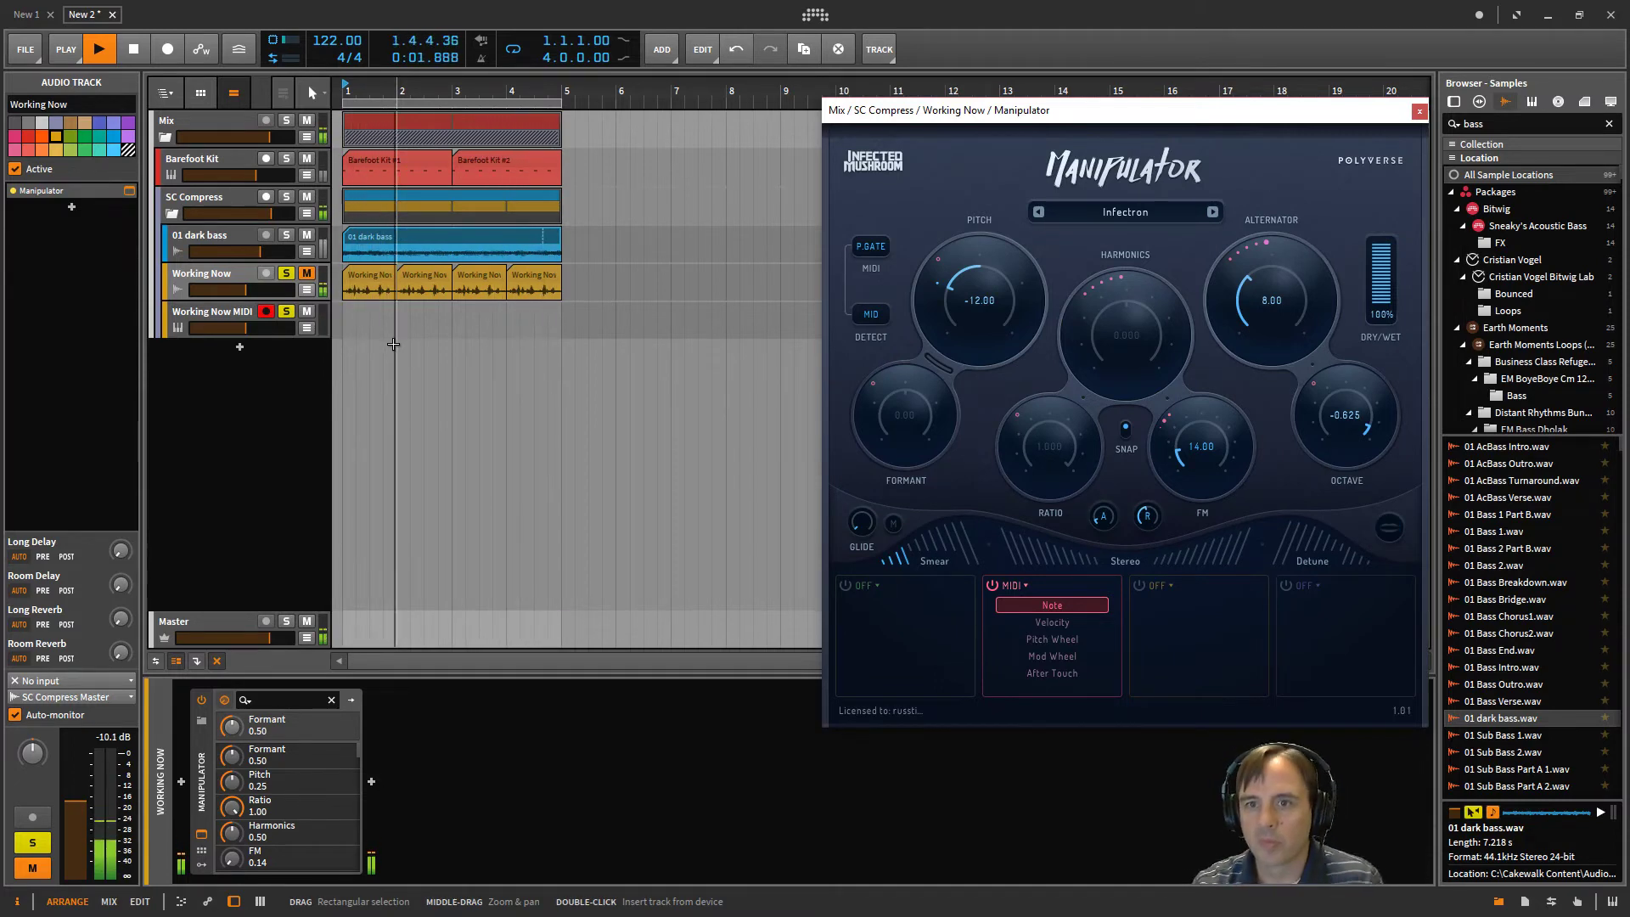
Step: Audition the Manipulator presets FM bass, Barbershop Quartet, Classic bass and Cold Weather during playback
{"action": "left_click", "coordinate": [1212, 212]}
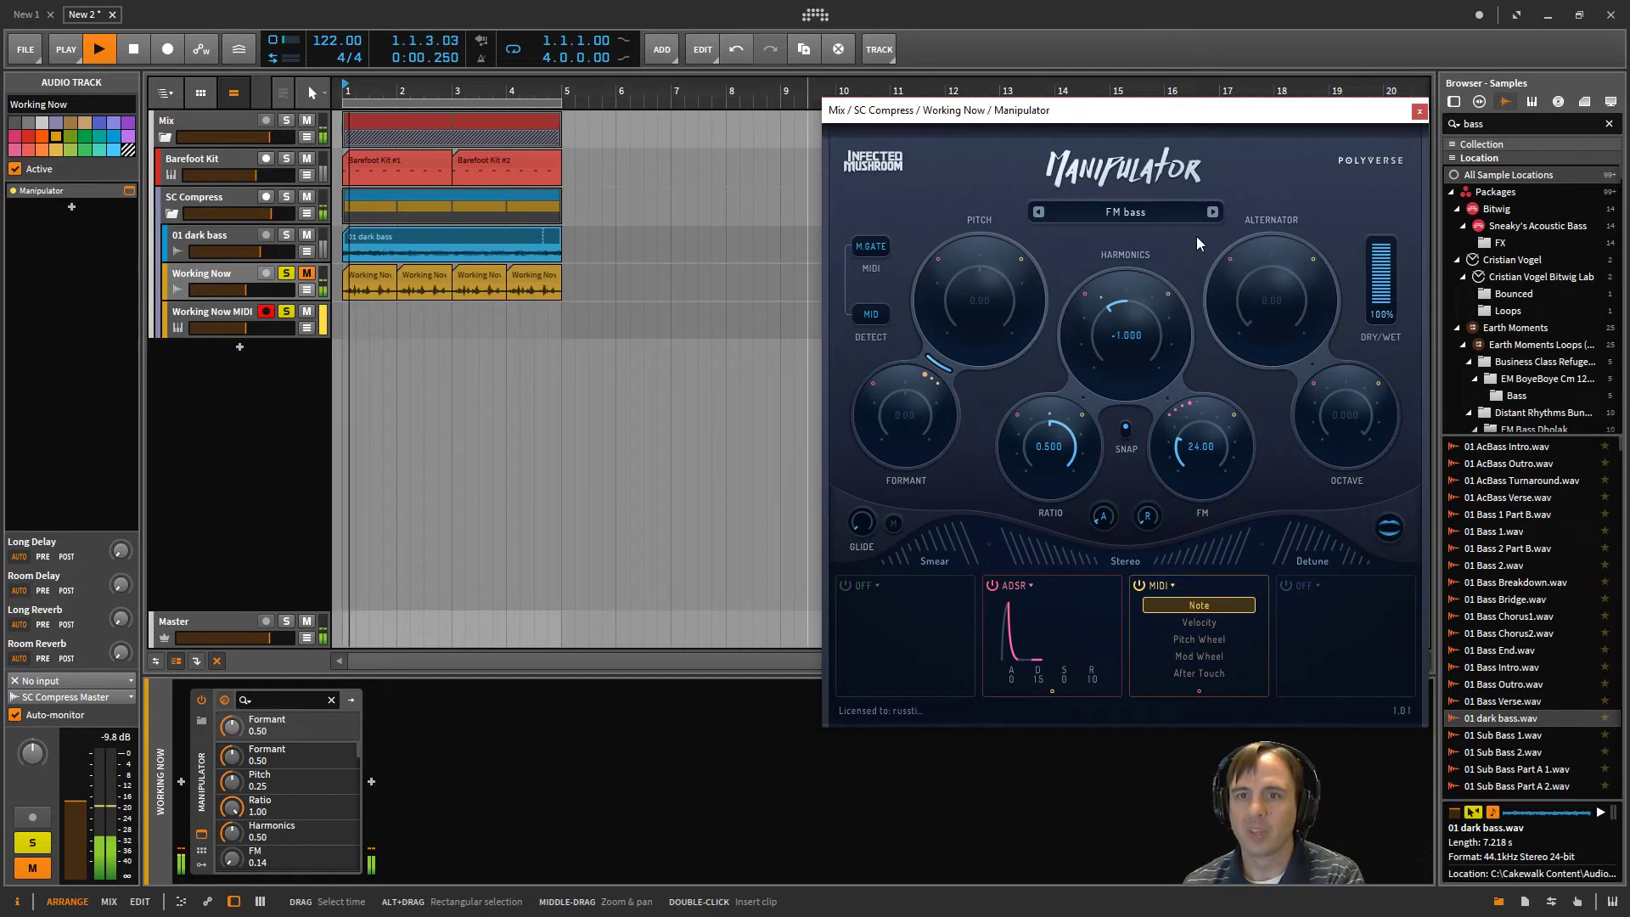
{"action": "left_click", "coordinate": [1210, 214]}
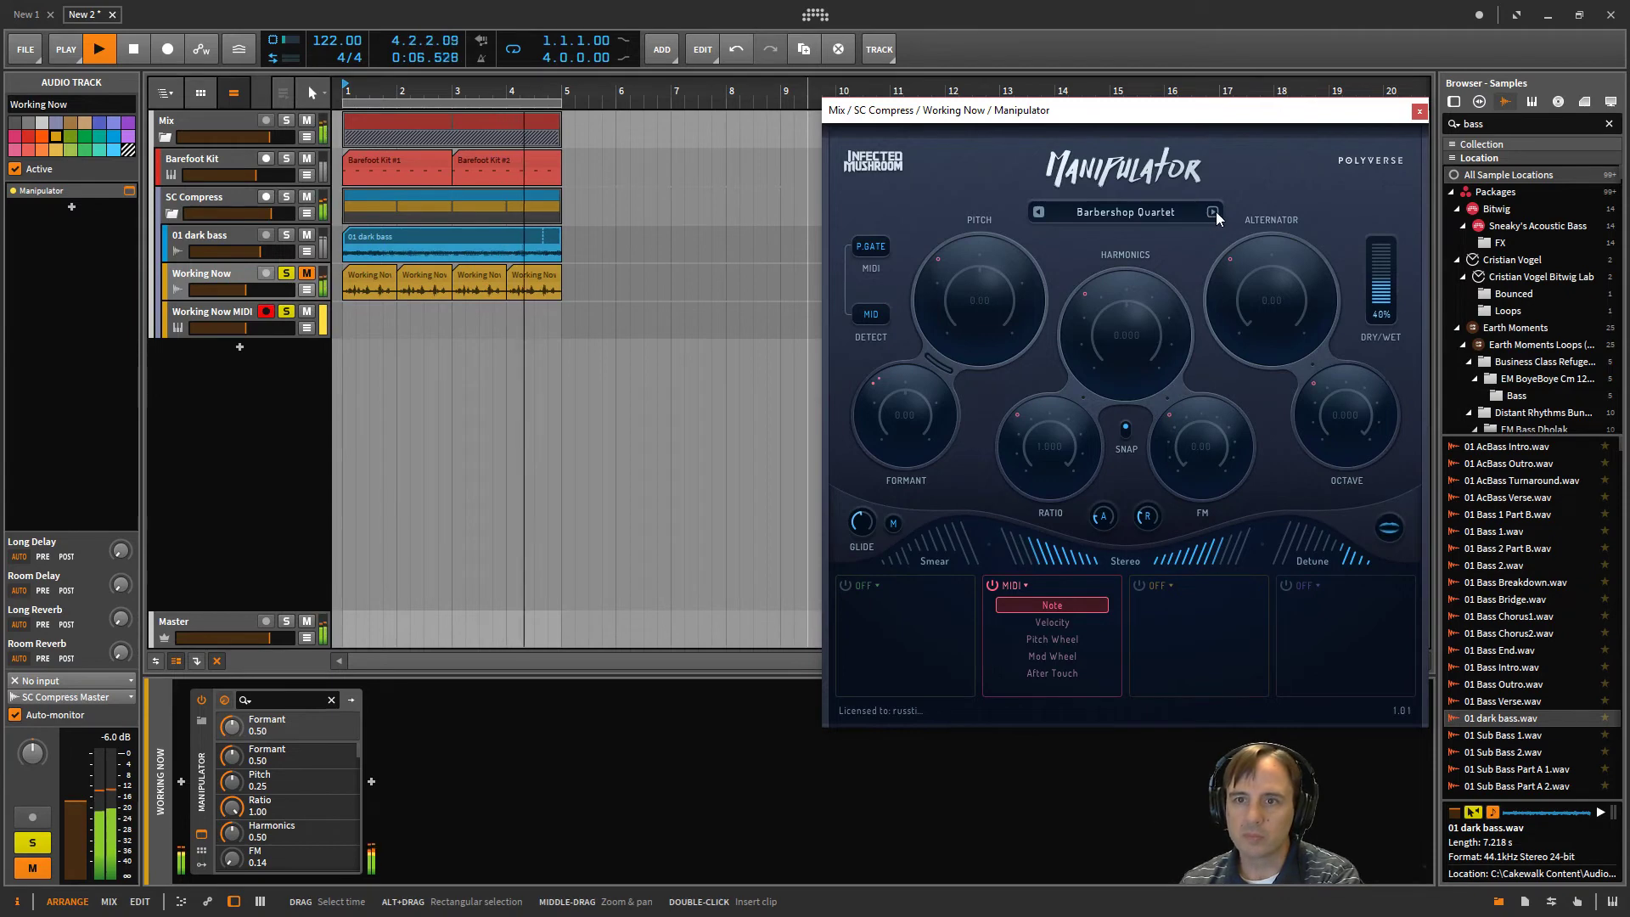
{"action": "left_click", "coordinate": [1214, 212]}
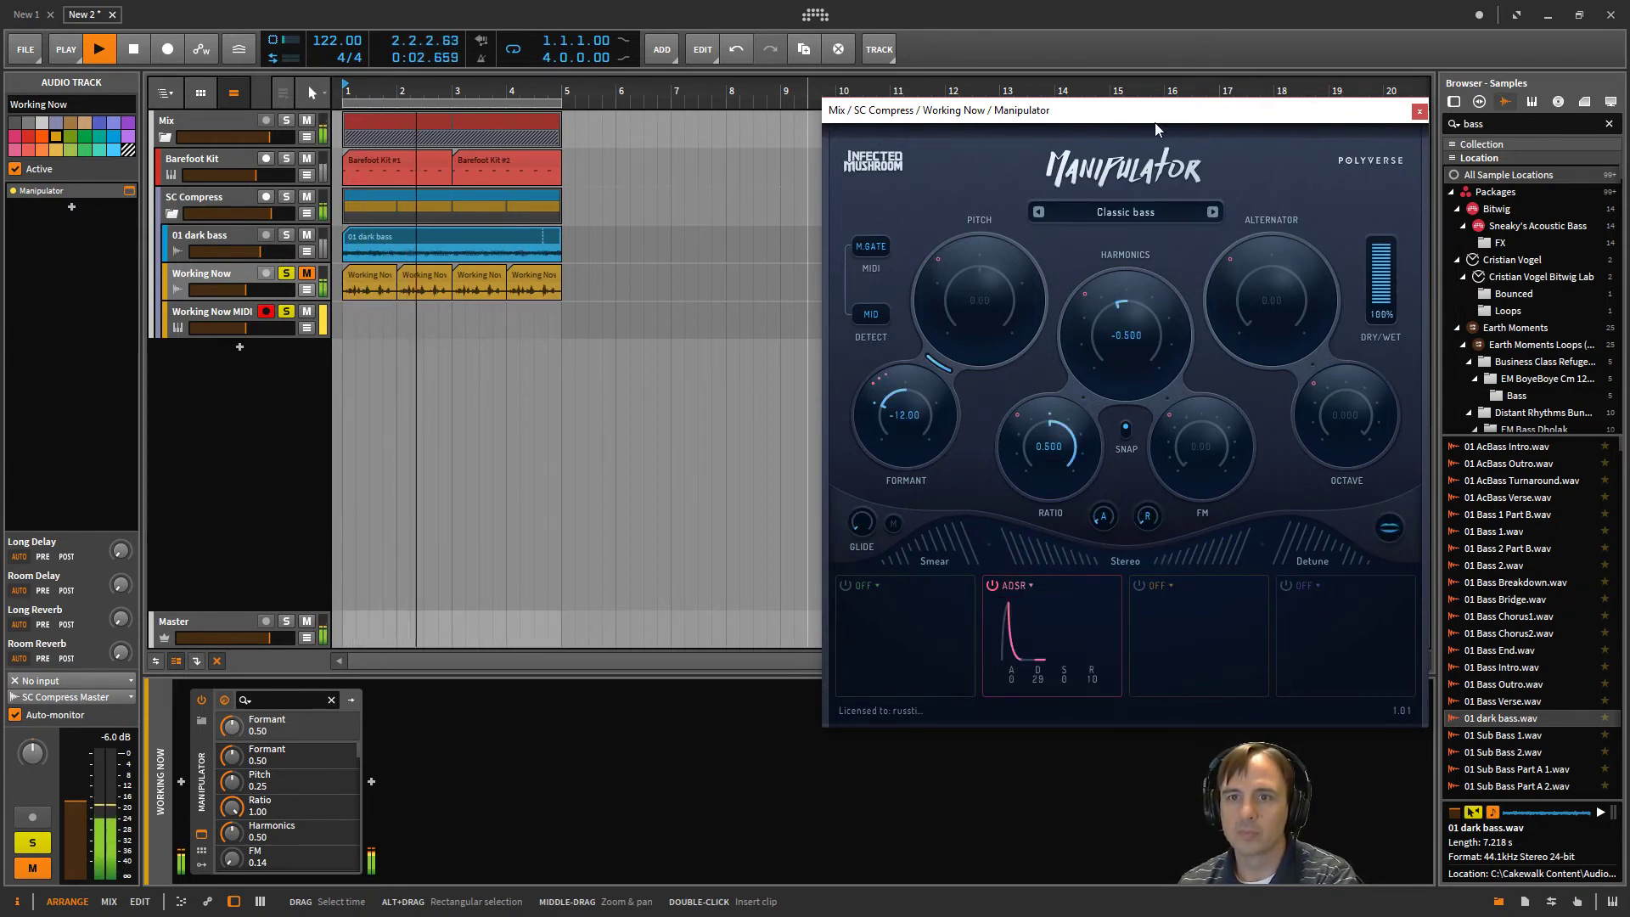
{"action": "left_click", "coordinate": [1214, 212]}
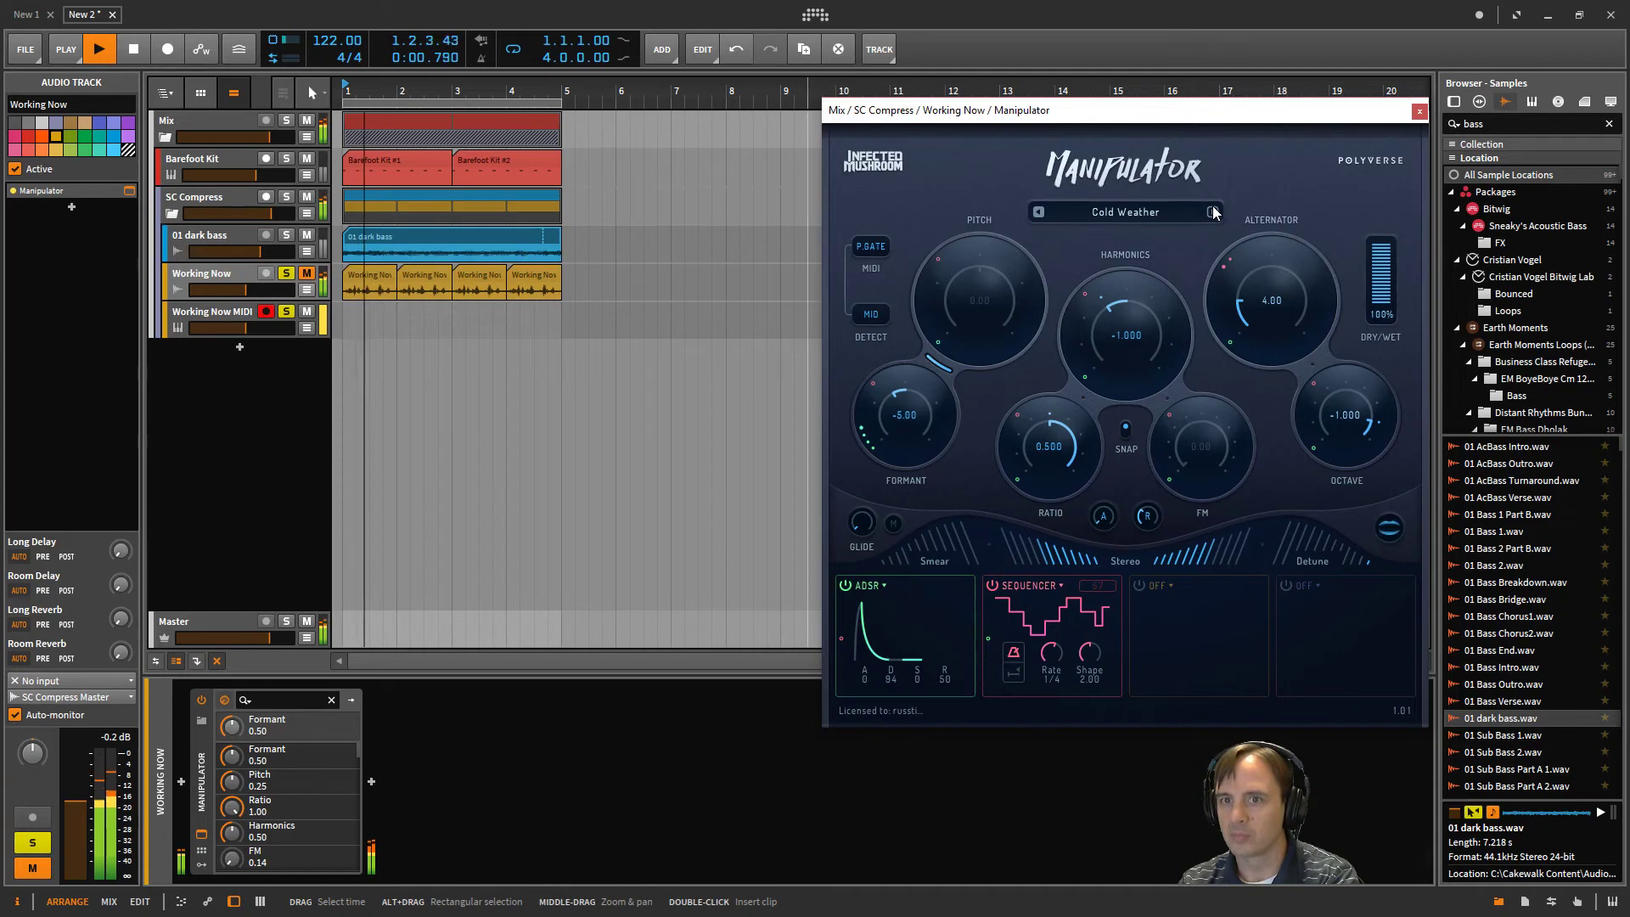
Step: Load the Wicked preset in Manipulator and try its Meta Knob at about 60%
{"action": "left_click", "coordinate": [1213, 211]}
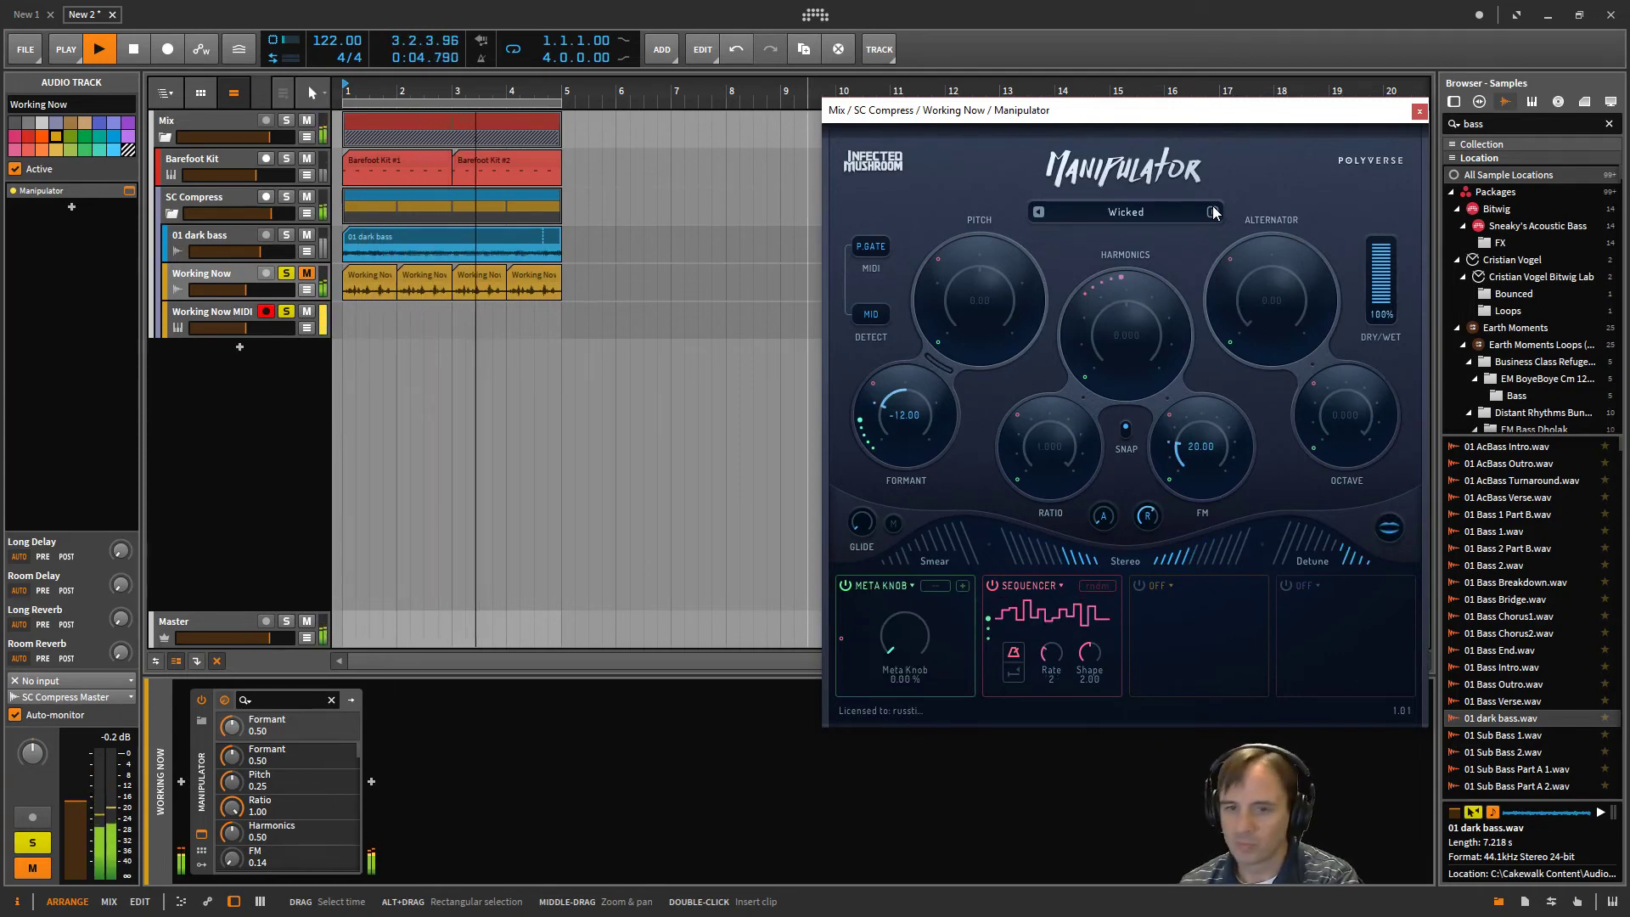
{"action": "left_click_drag", "start_coordinate": [914, 645], "coordinate": [946, 549]}
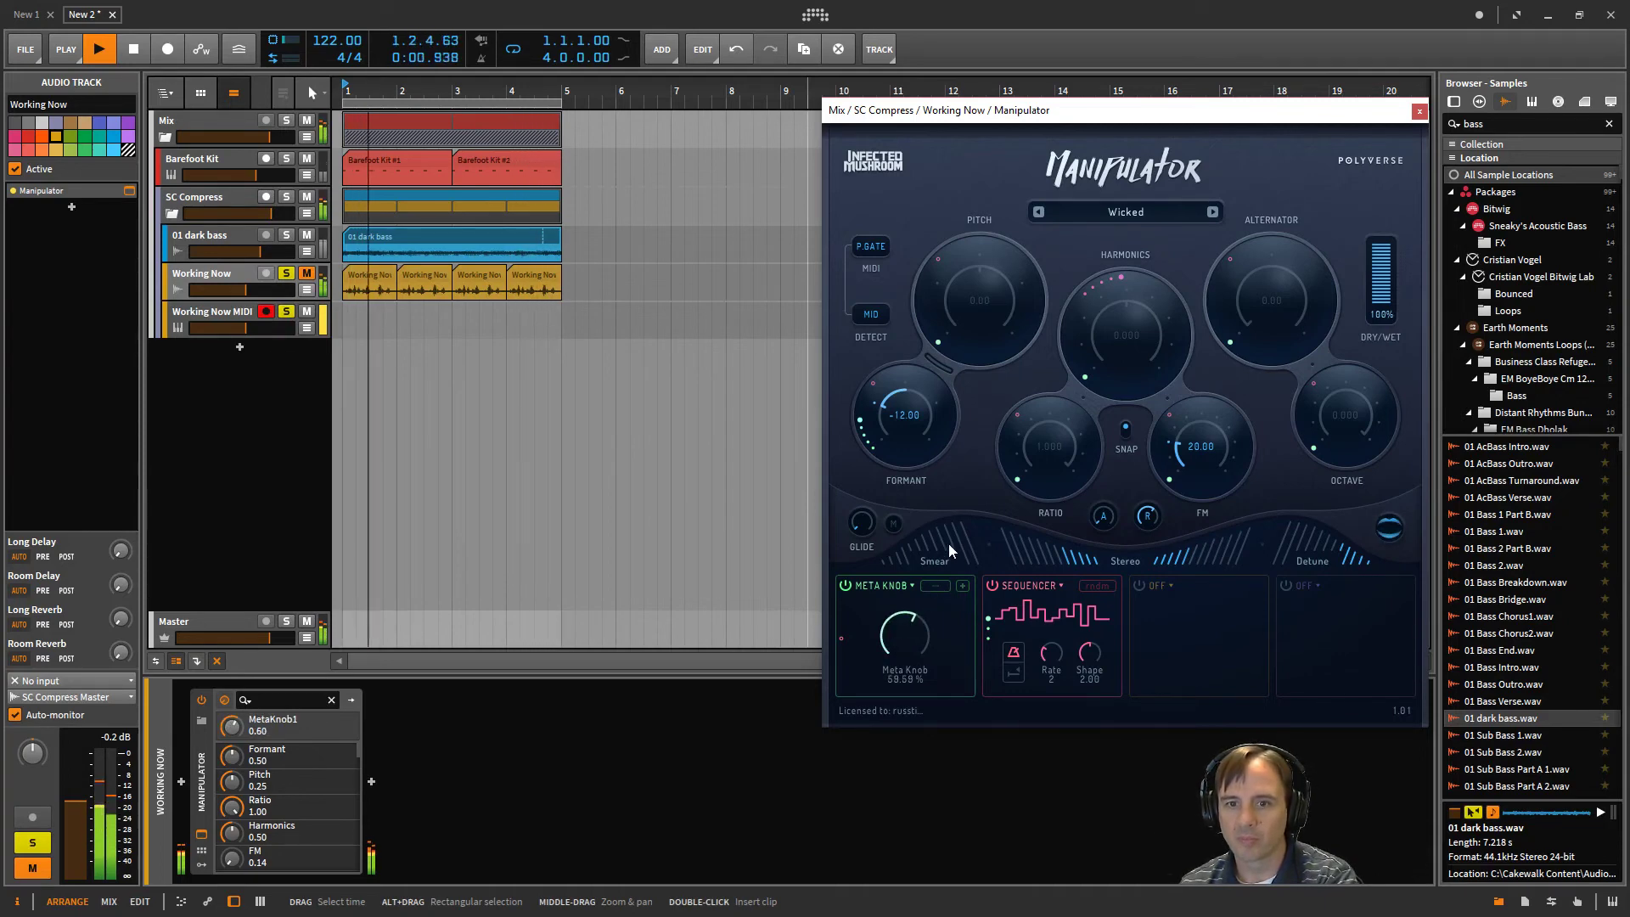
{"action": "double_click", "coordinate": [921, 616]}
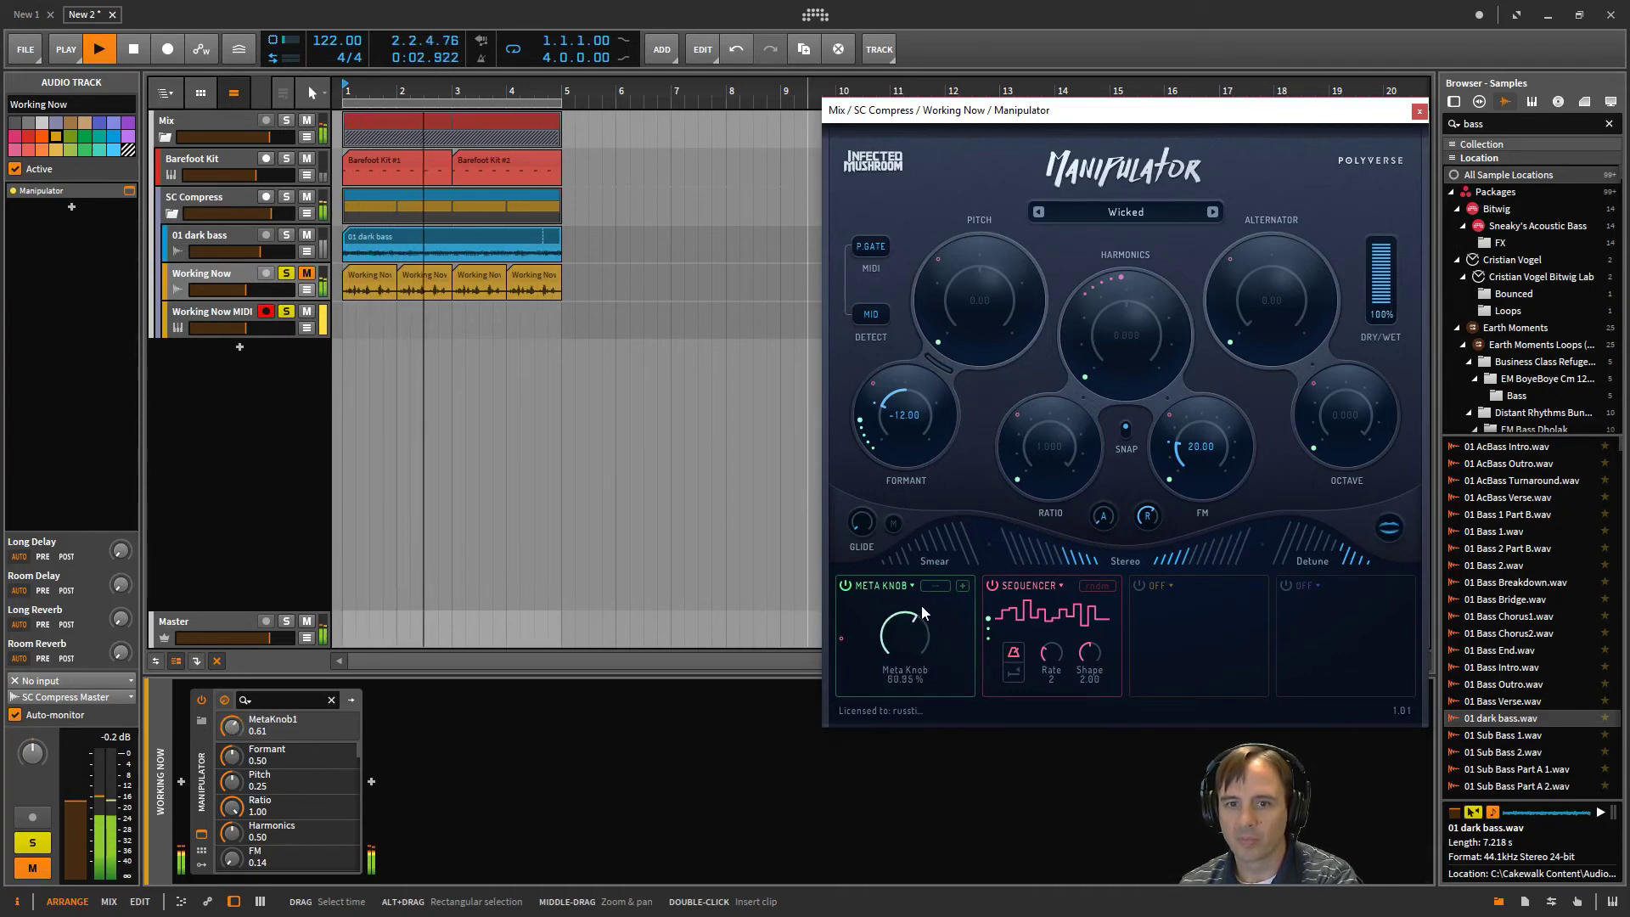
Step: Step through the Manipulator presets from Bass Evilizer past 420 FM, Mezzo espressivo, FunkBass, Bok Bok-a and The Mario Trick to Init
{"action": "left_click", "coordinate": [1212, 215]}
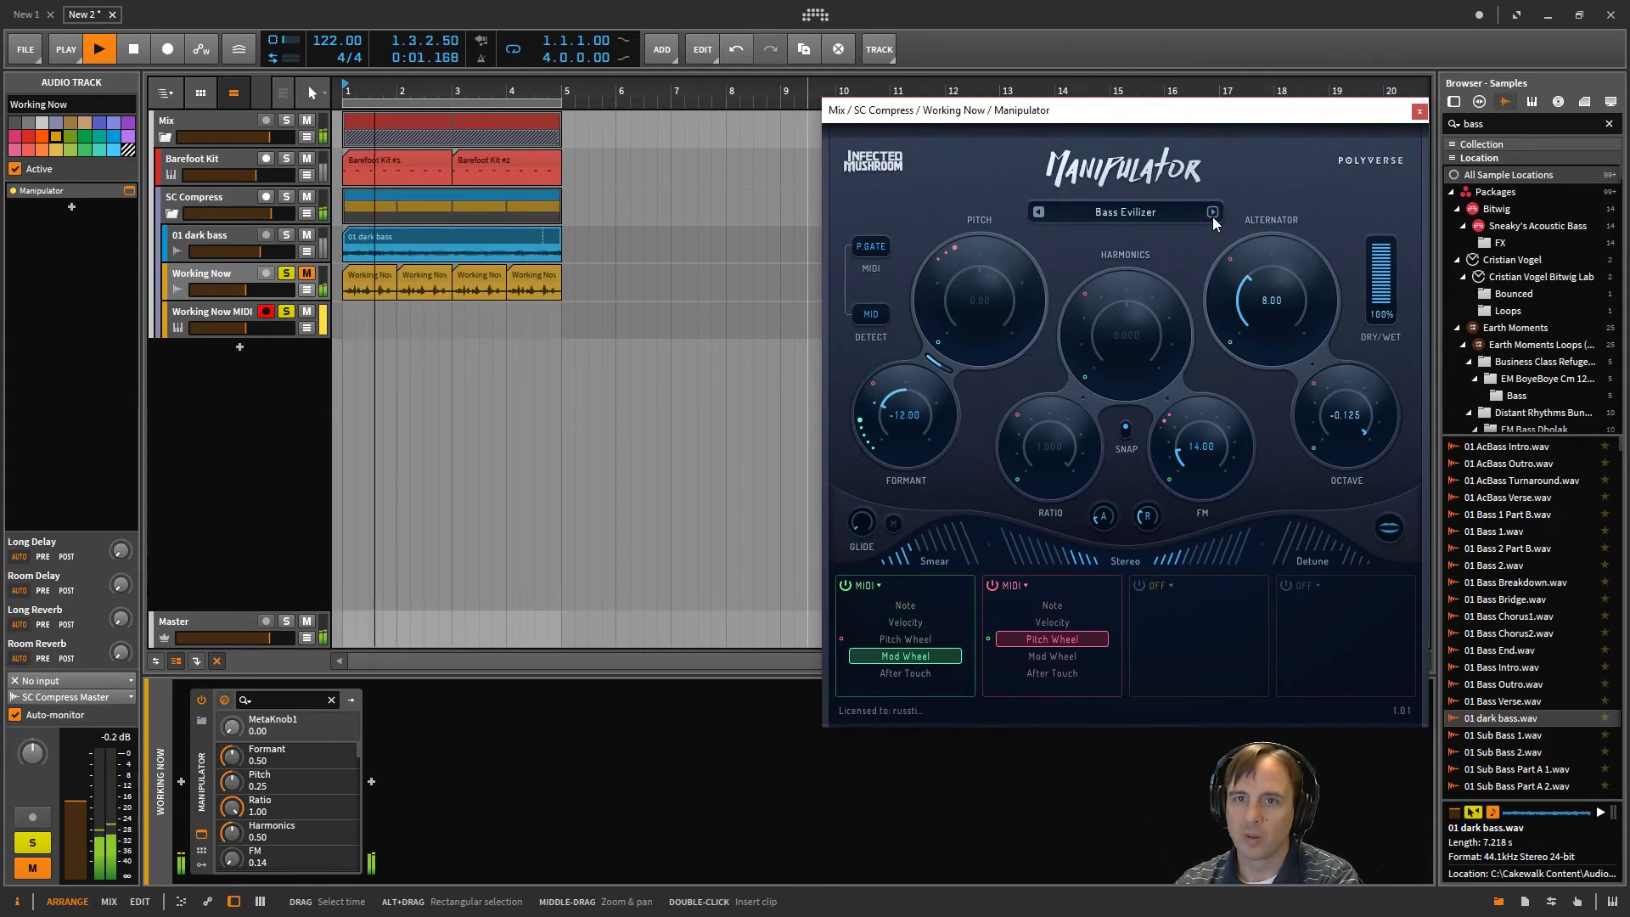
{"action": "left_click", "coordinate": [1213, 216]}
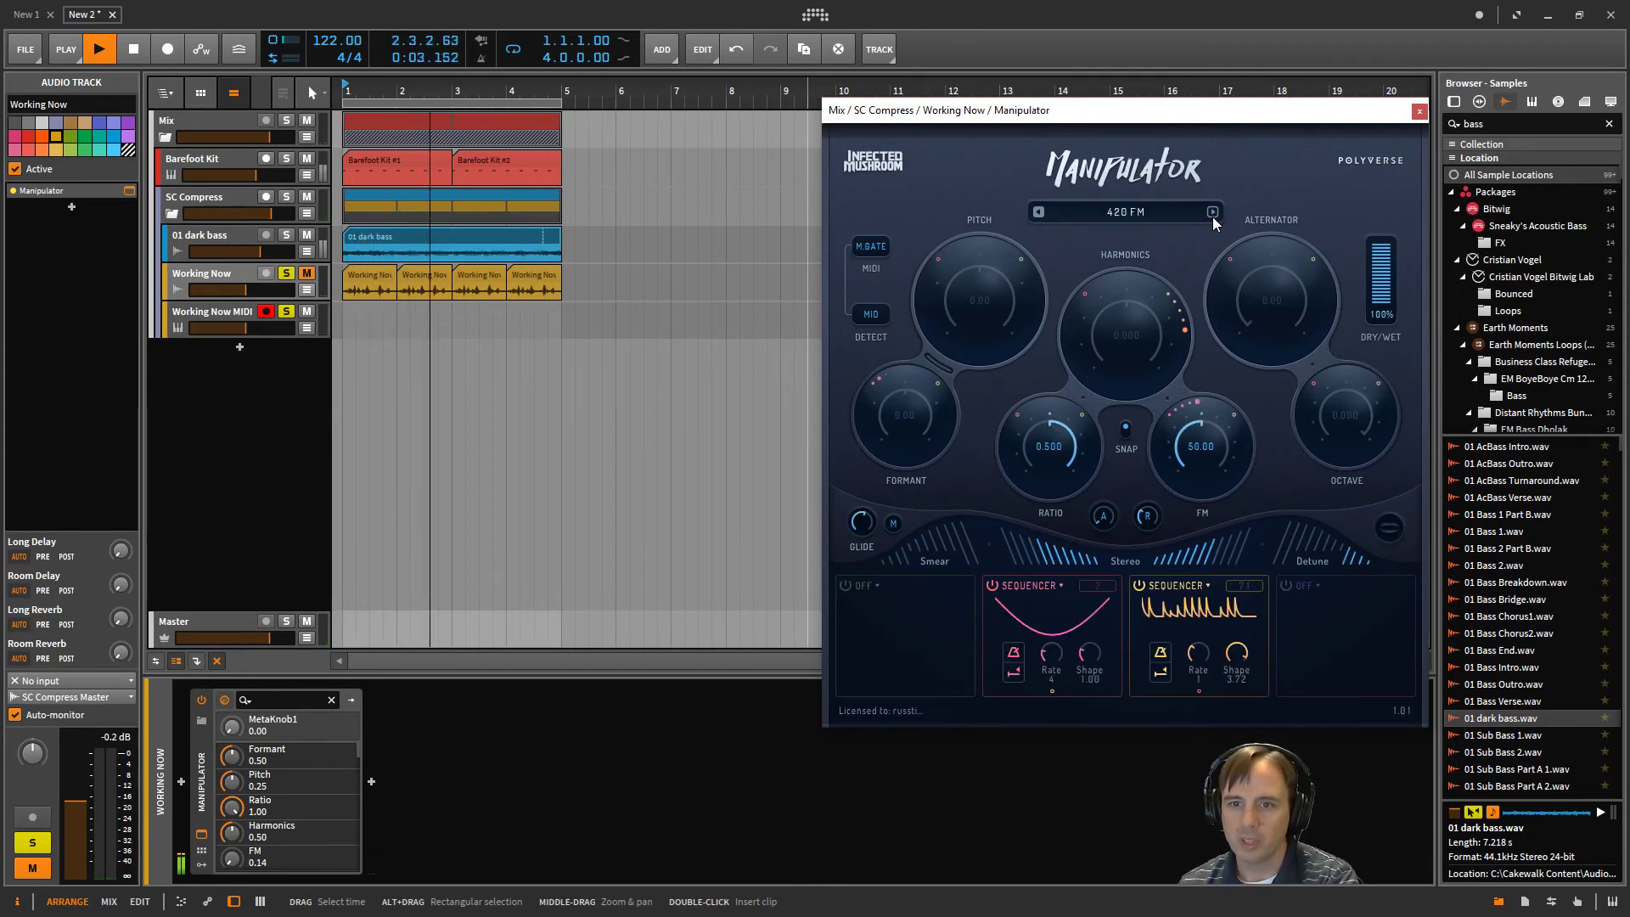
{"action": "left_click", "coordinate": [1213, 212]}
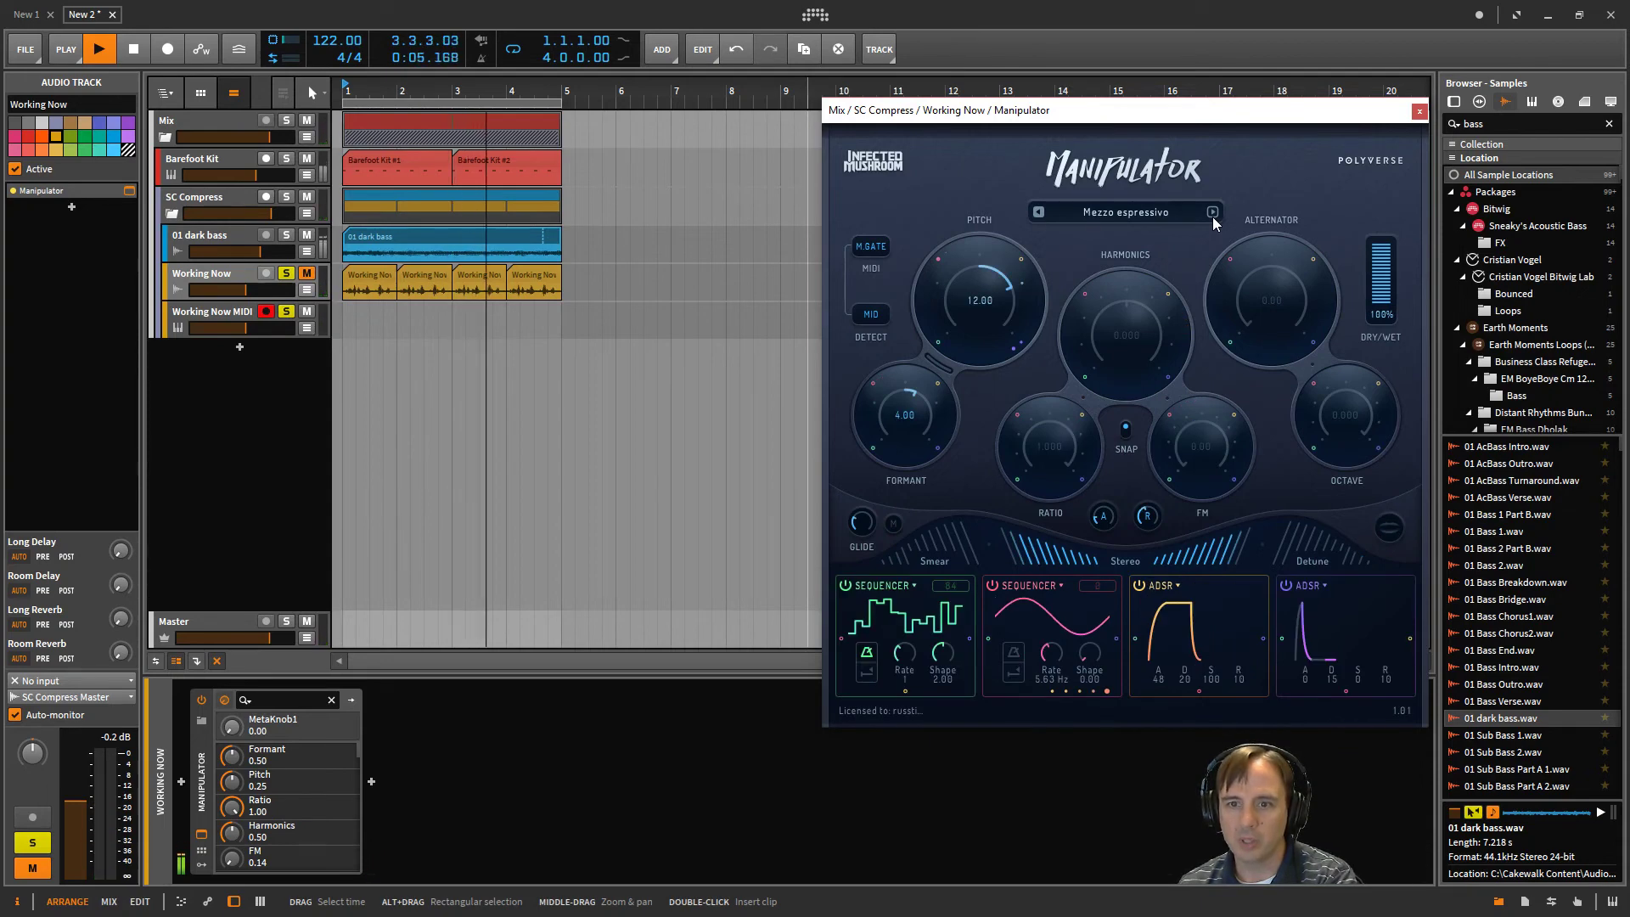
{"action": "left_click", "coordinate": [1212, 212]}
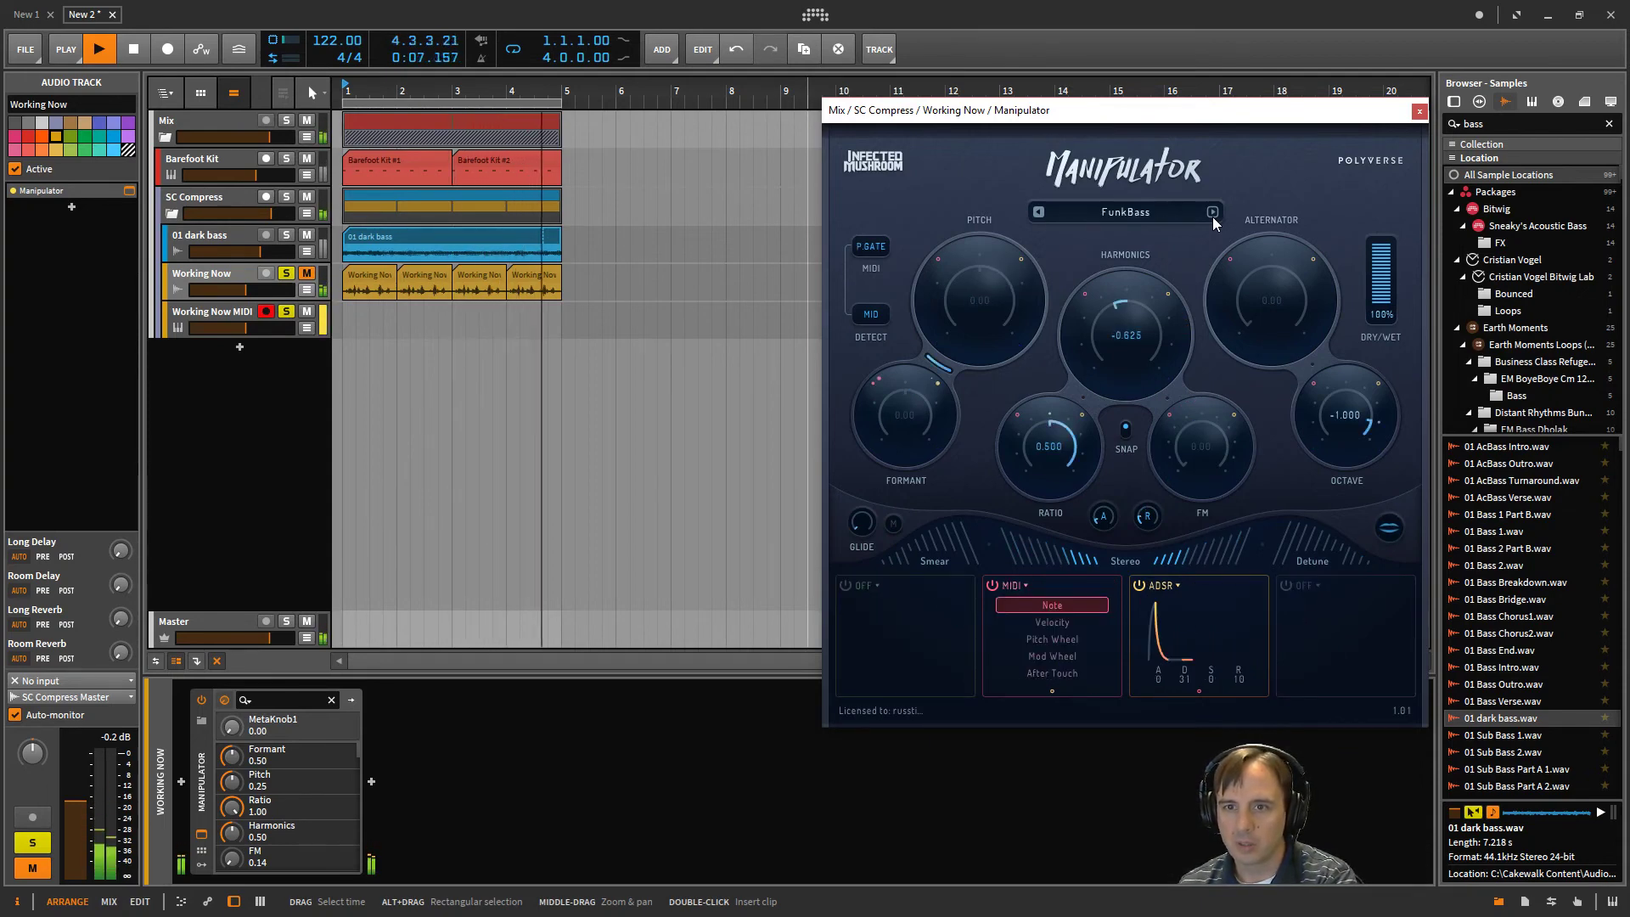
{"action": "left_click", "coordinate": [1213, 212]}
{"action": "left_click", "coordinate": [1213, 212]}
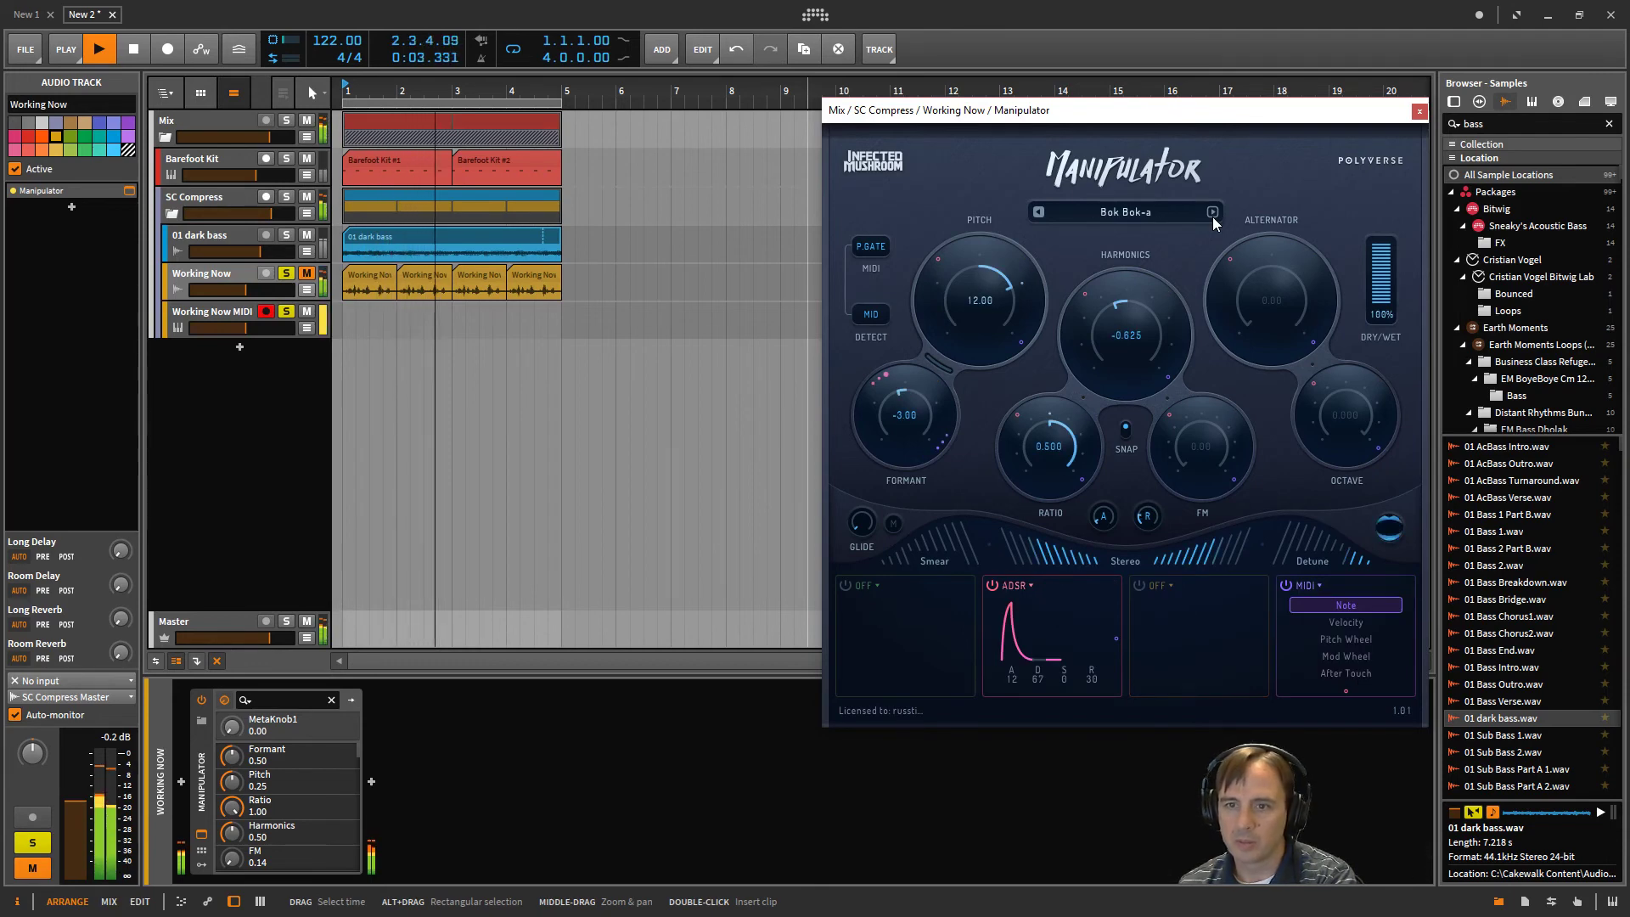
{"action": "left_click", "coordinate": [1213, 213]}
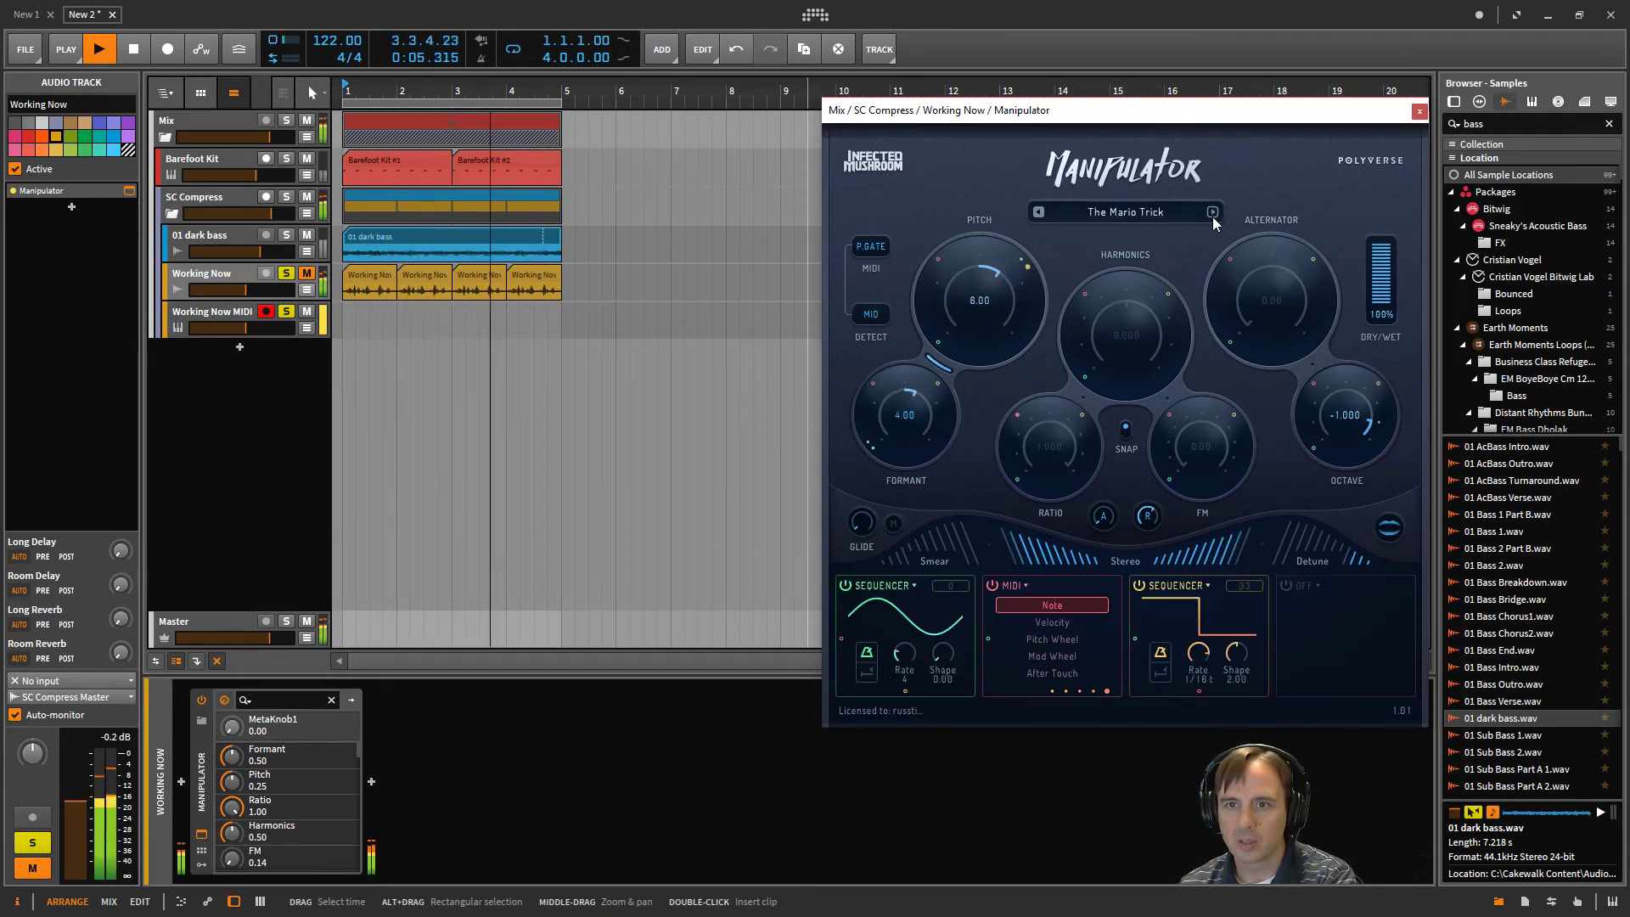
{"action": "left_click", "coordinate": [1213, 212]}
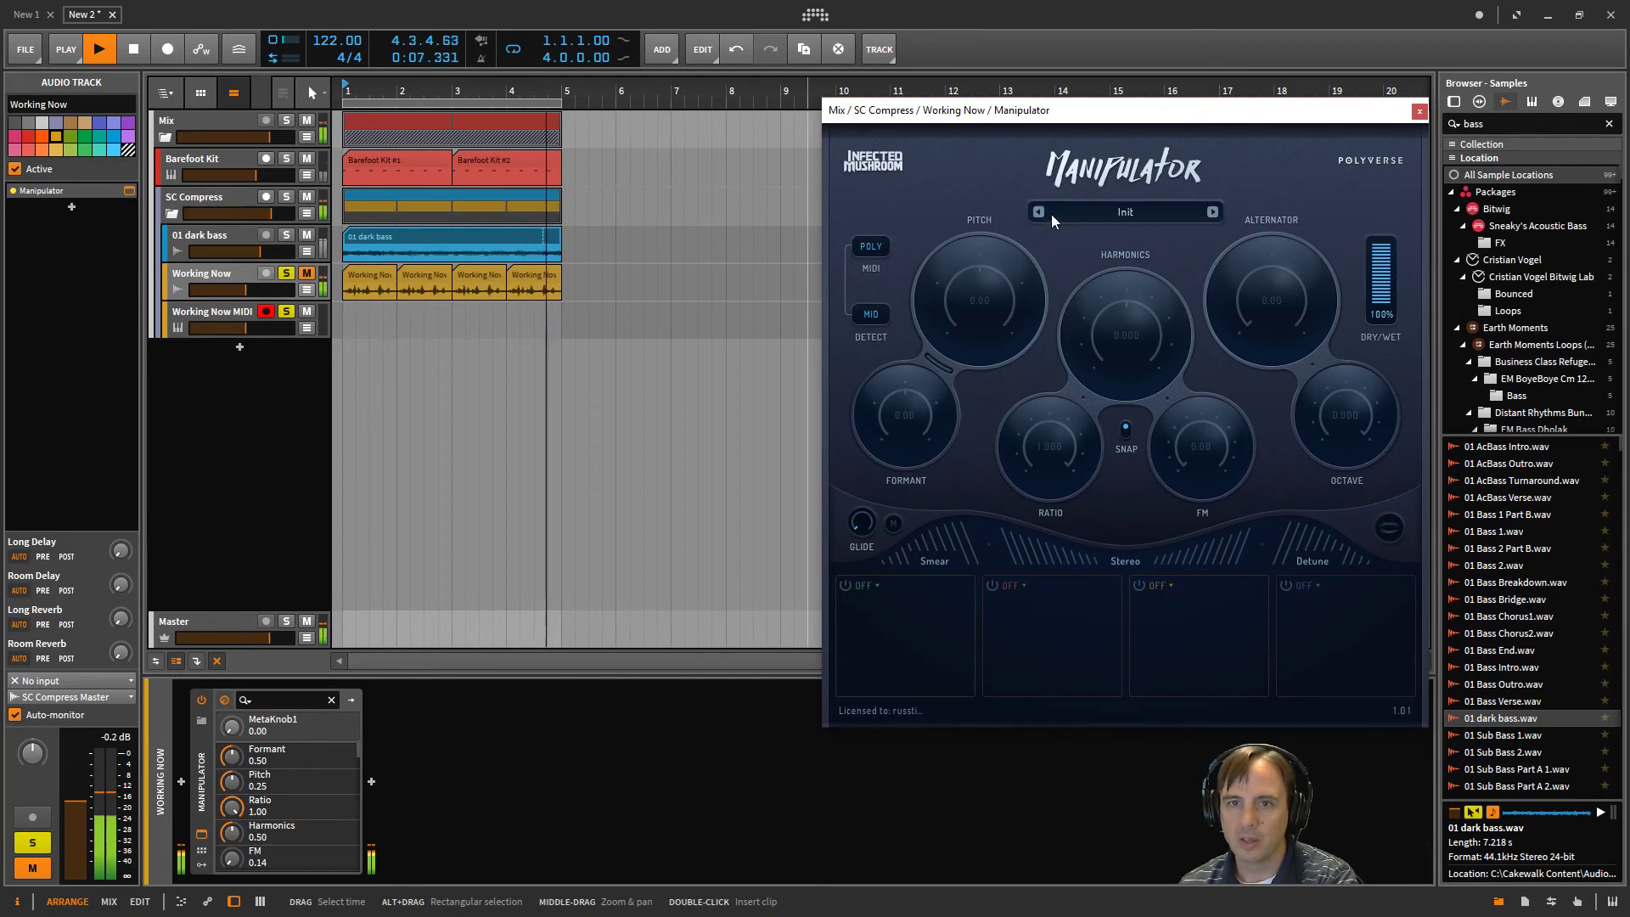